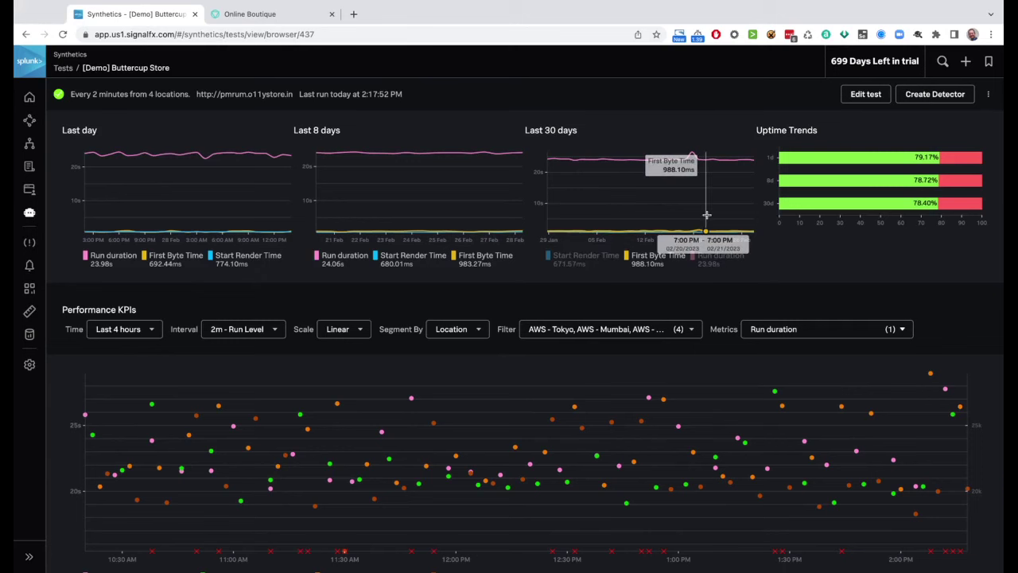
Review the metrics offered for the Performance KPIs chart under Performance Timings, Web Vitals, Scores and Availability
click(807, 335)
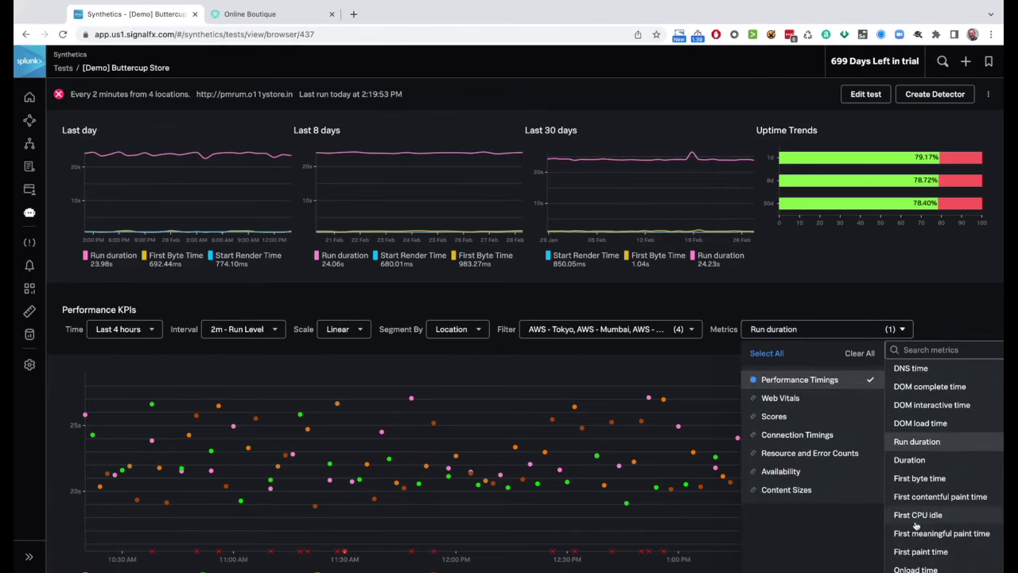
scroll(913, 513, down, 3)
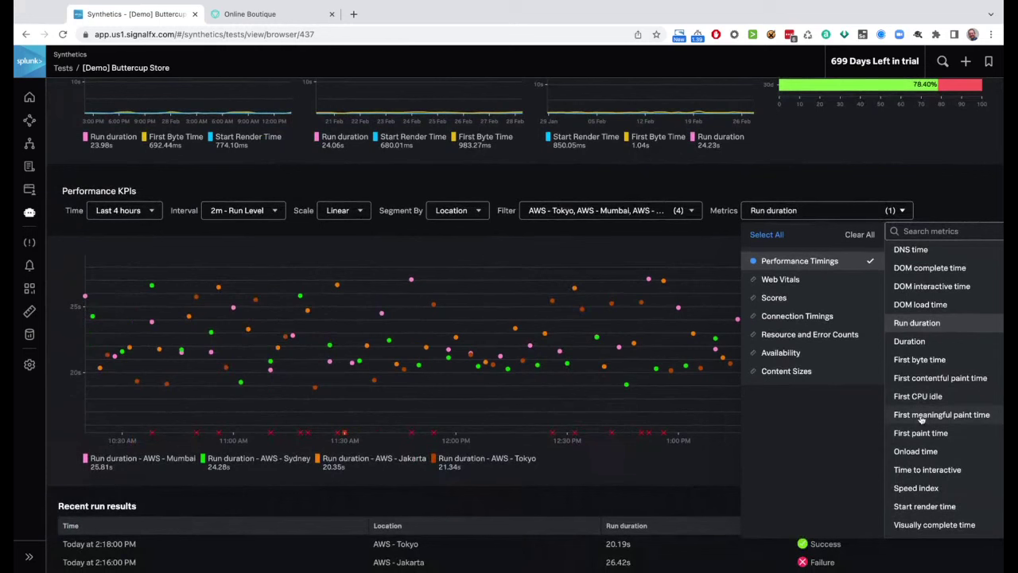
click(826, 281)
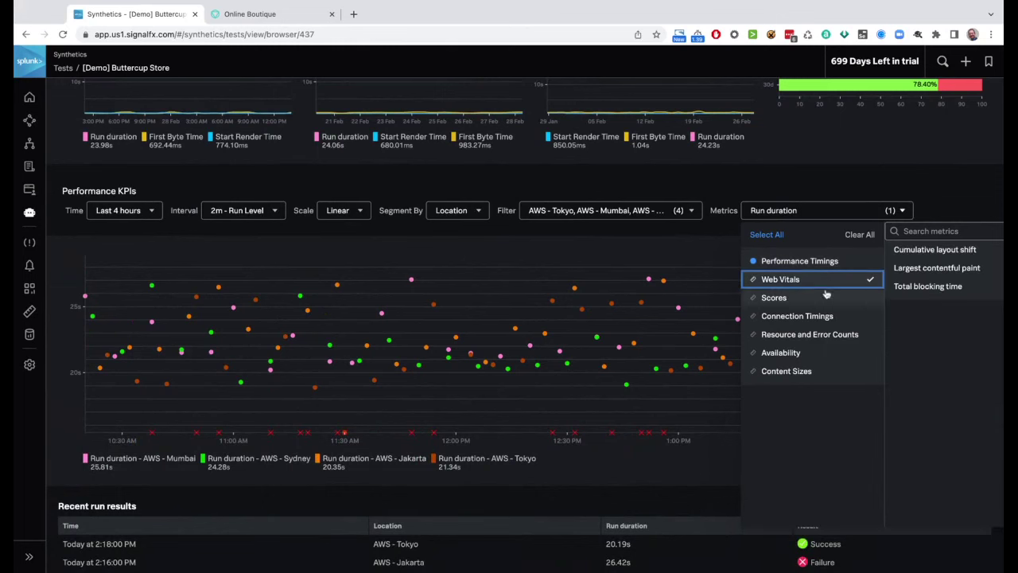
click(827, 301)
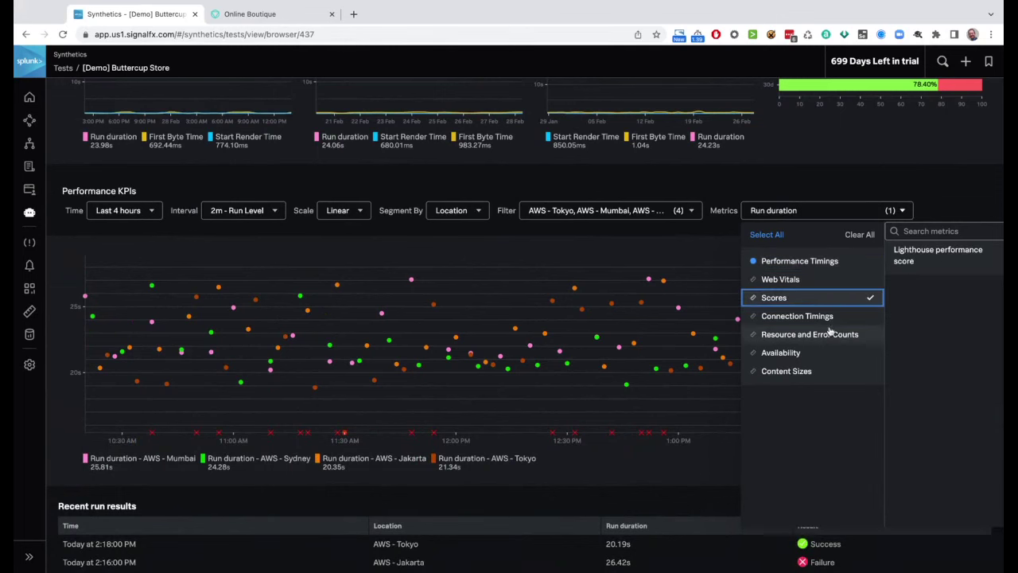
click(815, 353)
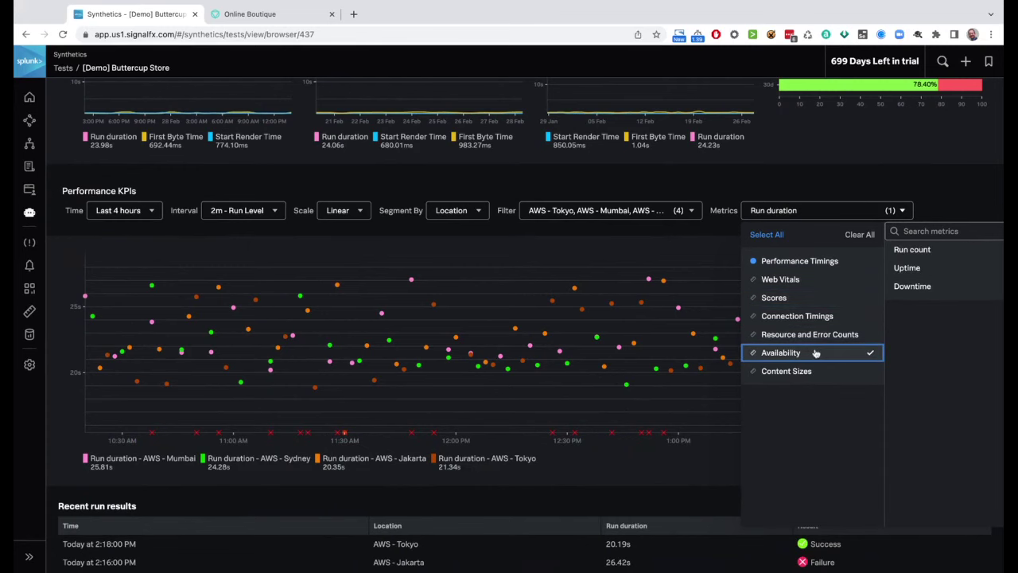
click(853, 211)
scroll(853, 211, up, 2)
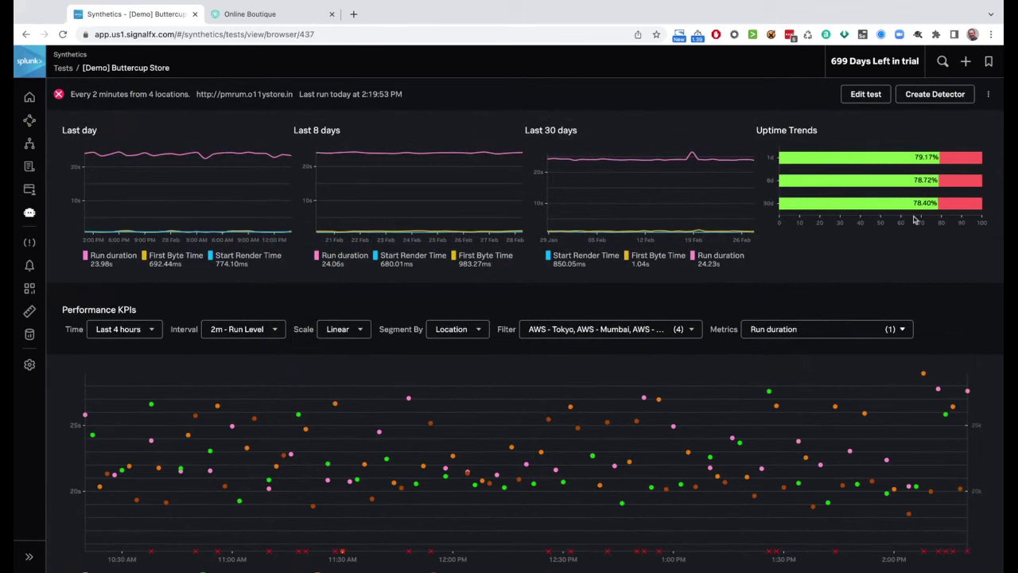
Review the time range, location filter, segmentation and metric options of the Performance KPIs chart
scroll(525, 318, down, 5)
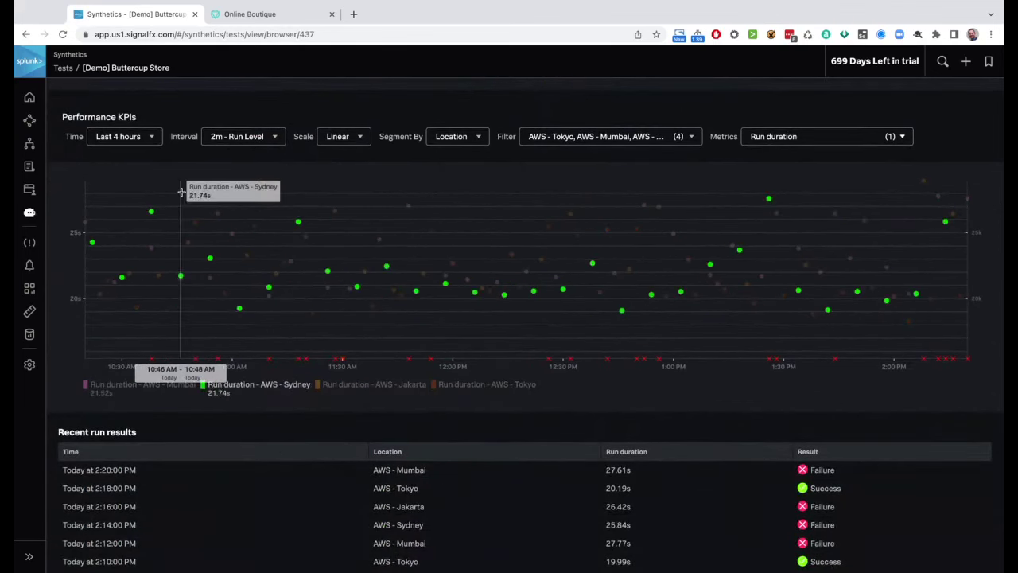
click(147, 138)
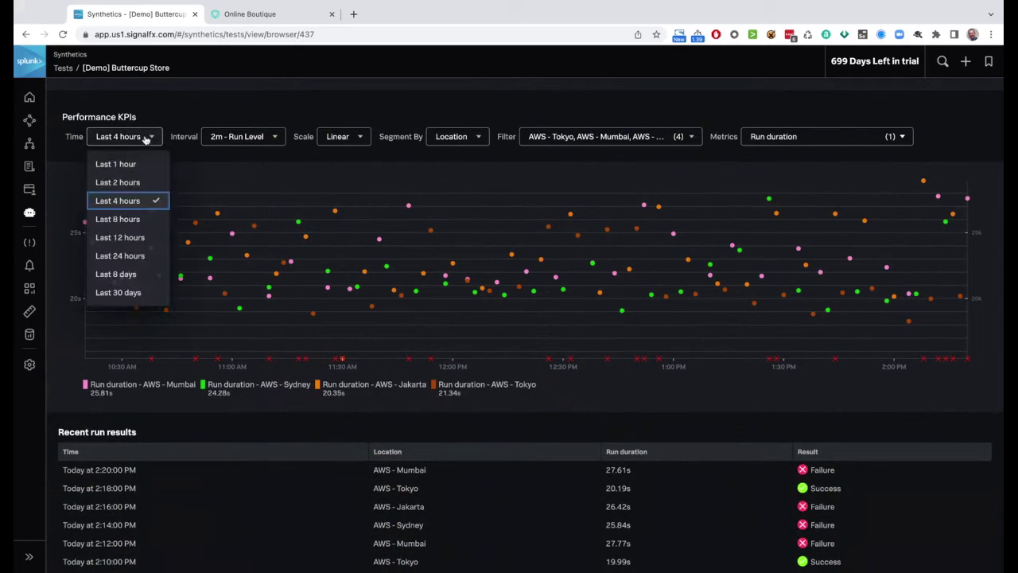
click(149, 137)
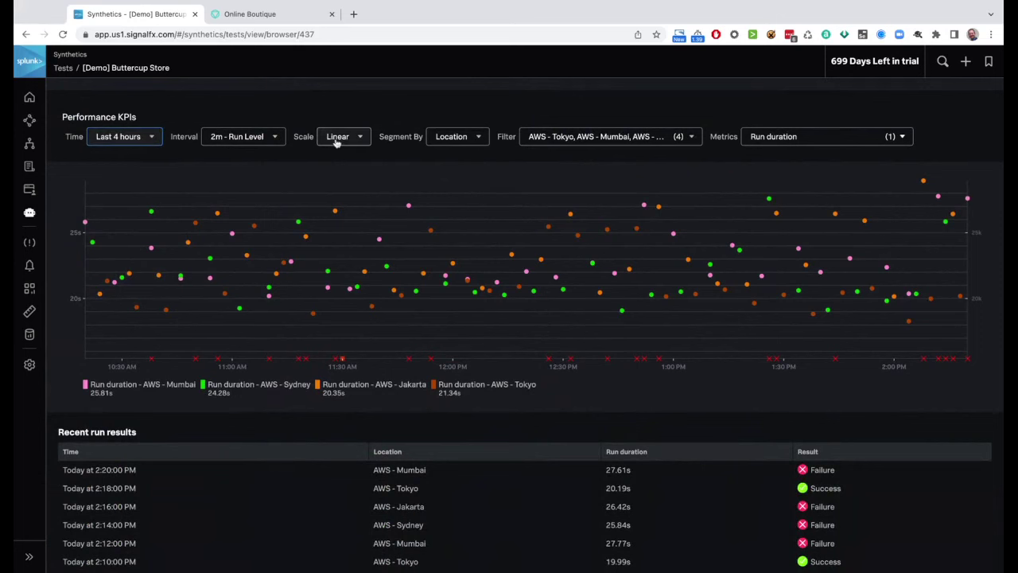
click(481, 144)
click(591, 136)
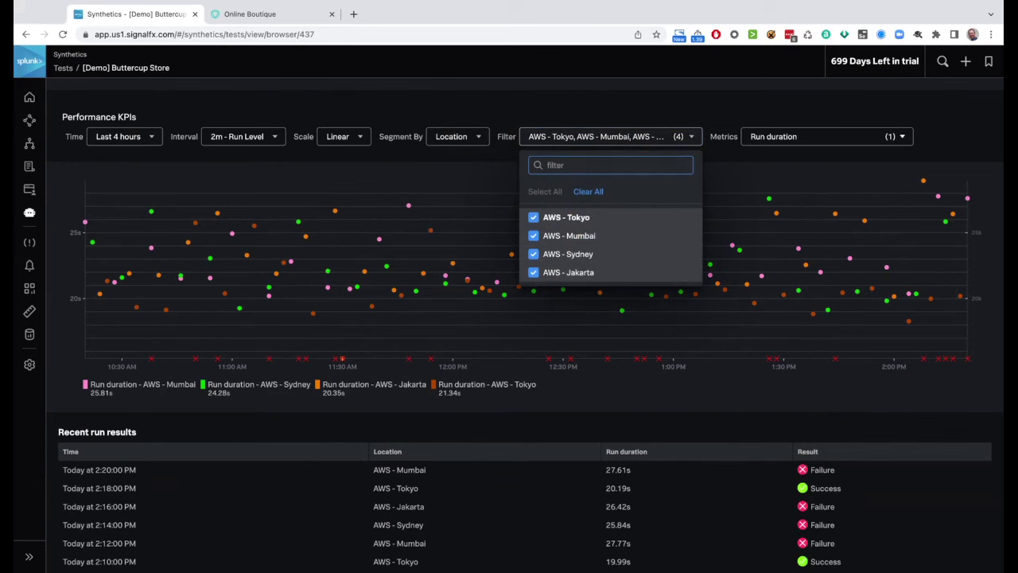
click(739, 163)
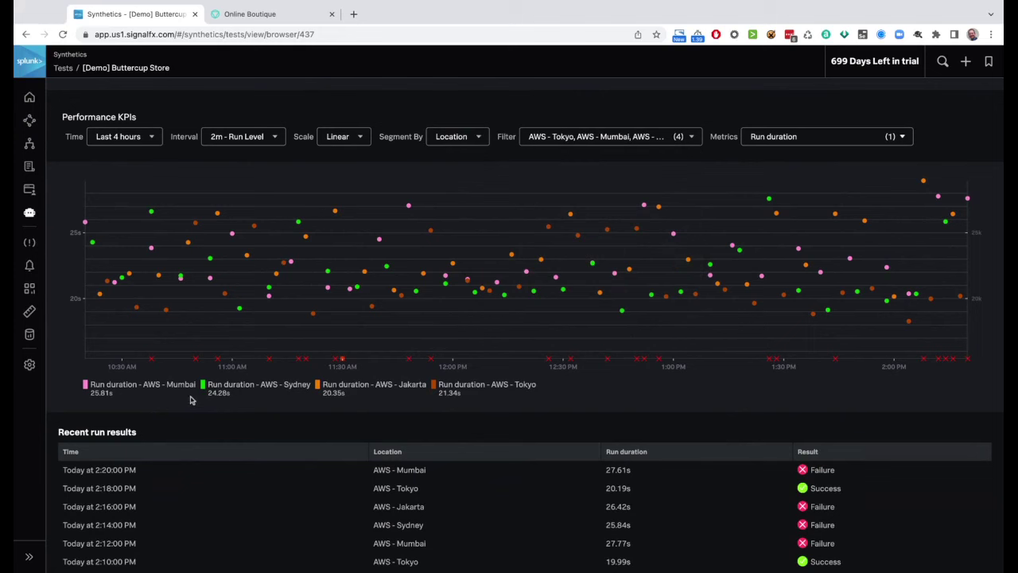
click(448, 137)
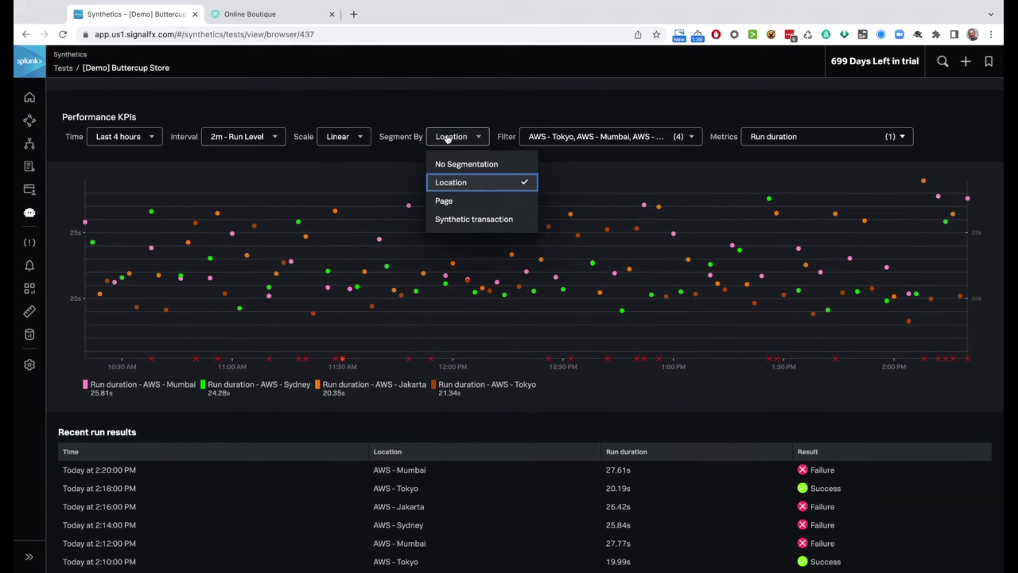
click(270, 409)
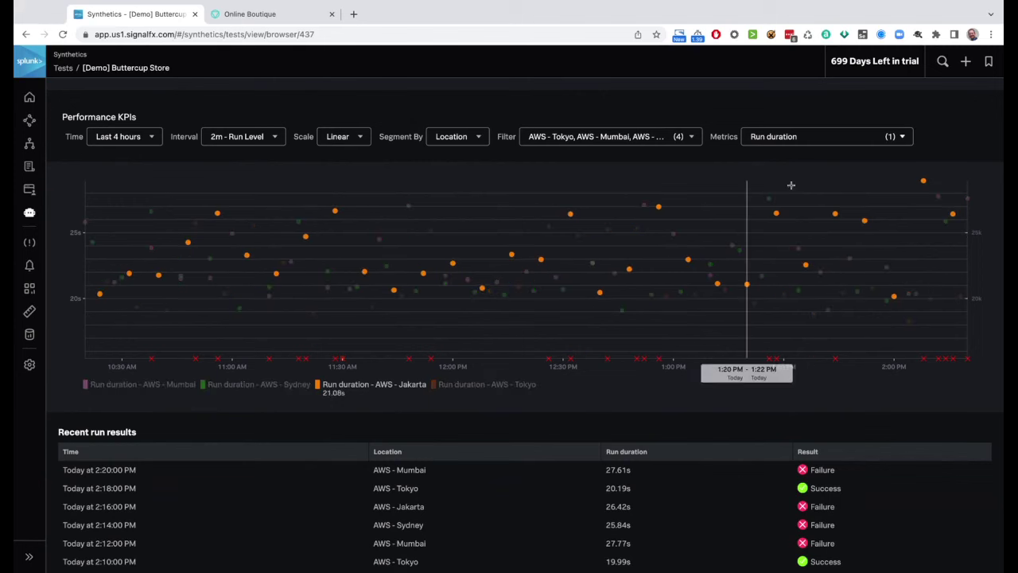
click(842, 140)
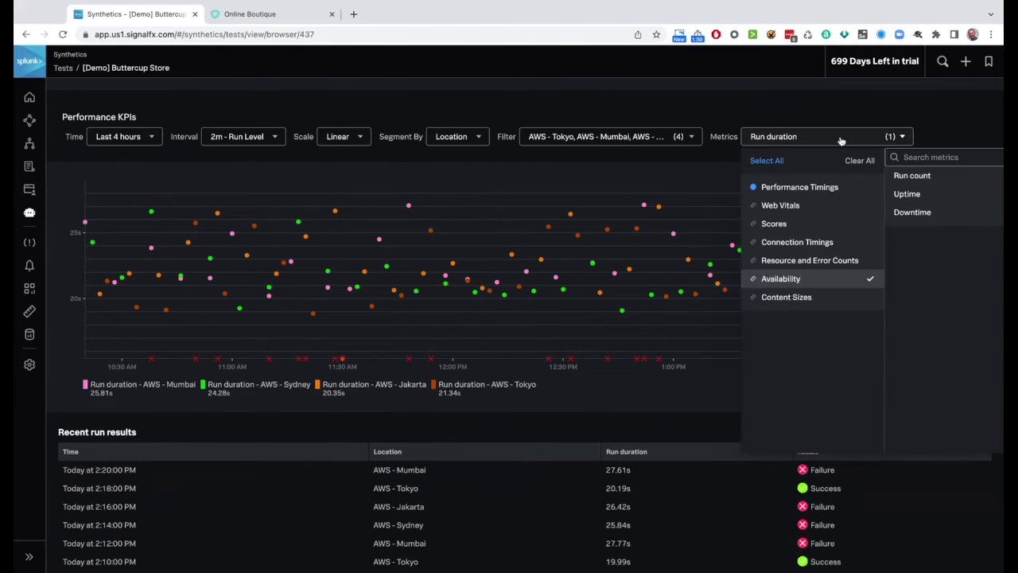
click(703, 161)
Open the 2:20:00 PM AWS - Mumbai run from the recent run results and highlight the step name in its error message
scroll(705, 159, down, 3)
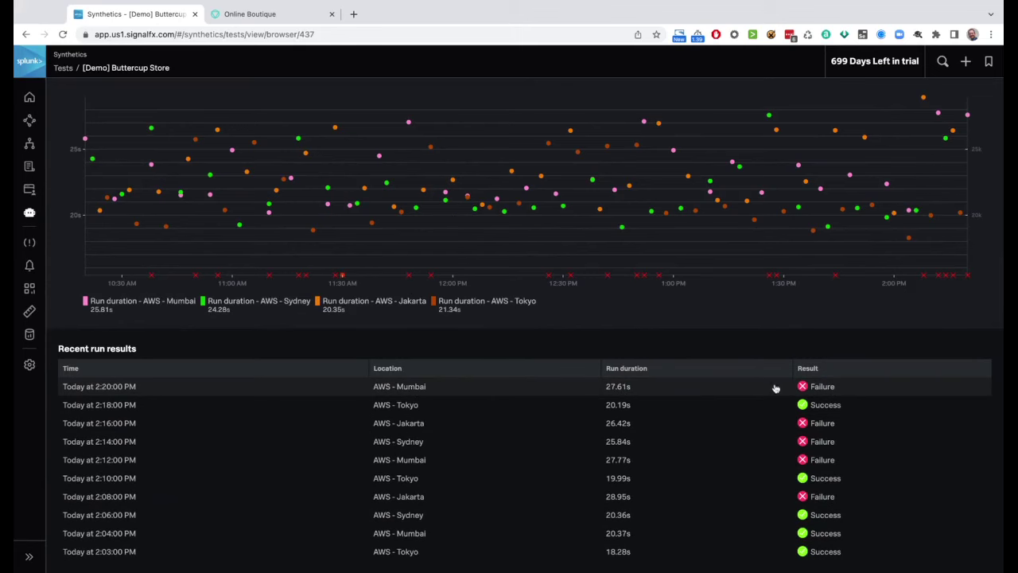
click(130, 390)
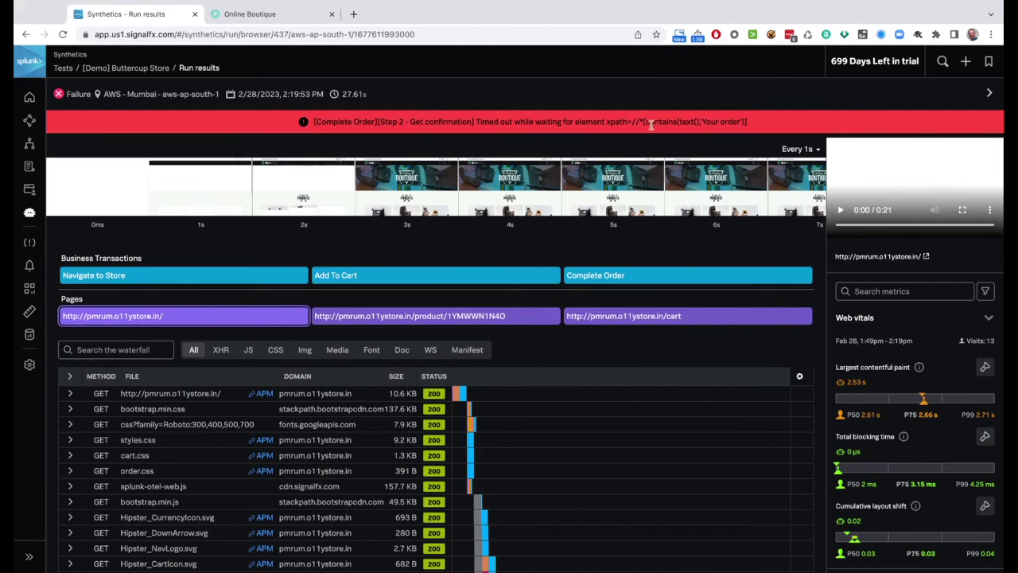
drag(742, 121, 704, 121)
click(390, 121)
Browse the run's filmstrip through to the end, view the final 21.4s frame enlarged, and close it
scroll(213, 199, right, 5)
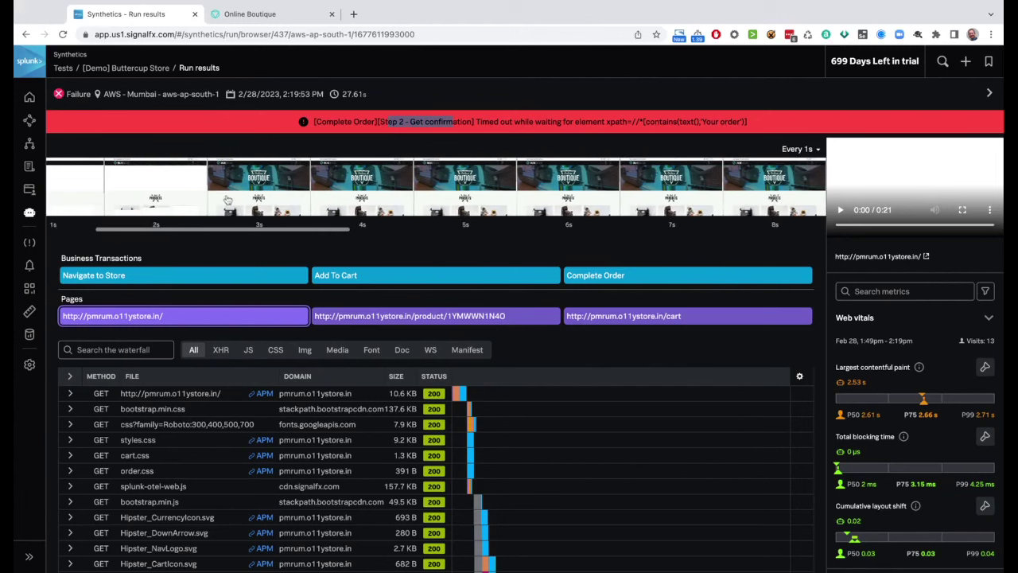
scroll(388, 193, right, 10)
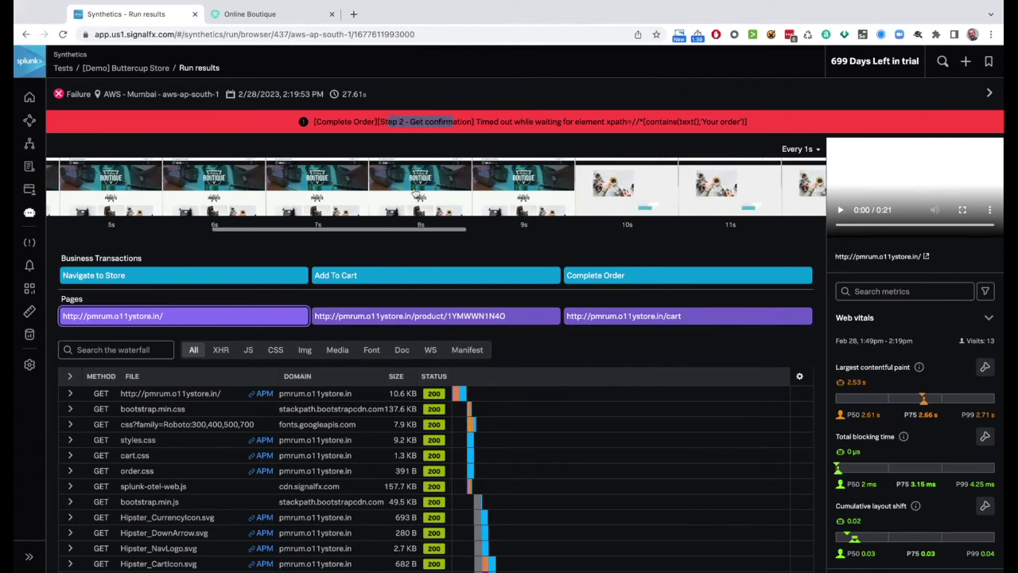
scroll(415, 193, right, 10)
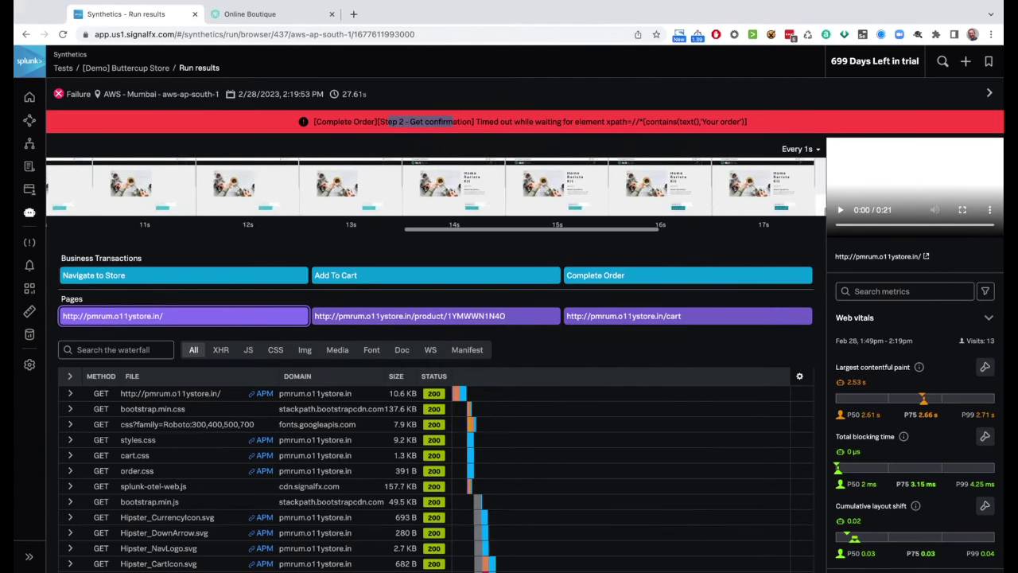
scroll(436, 191, right, 8)
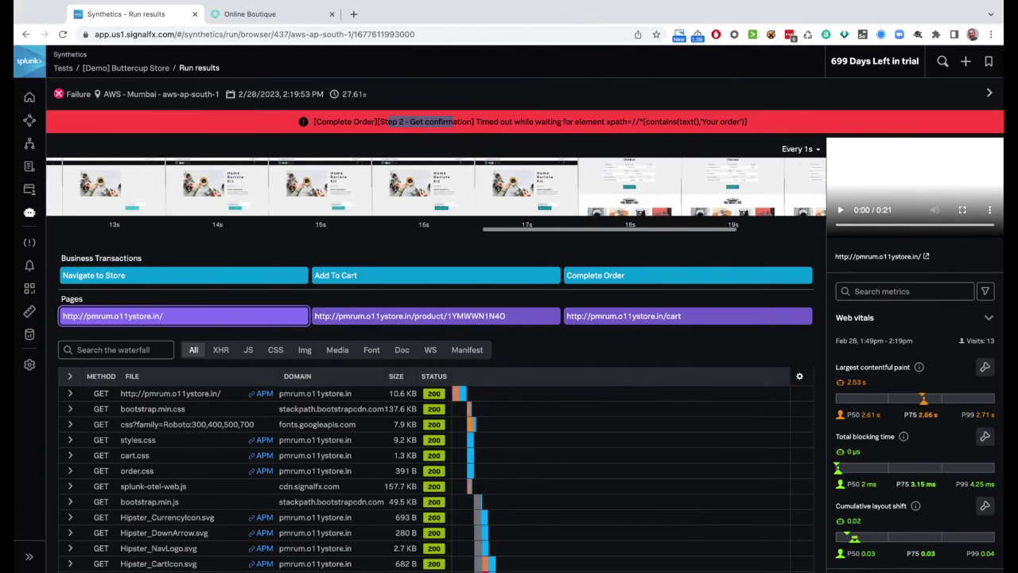
scroll(287, 203, right, 2)
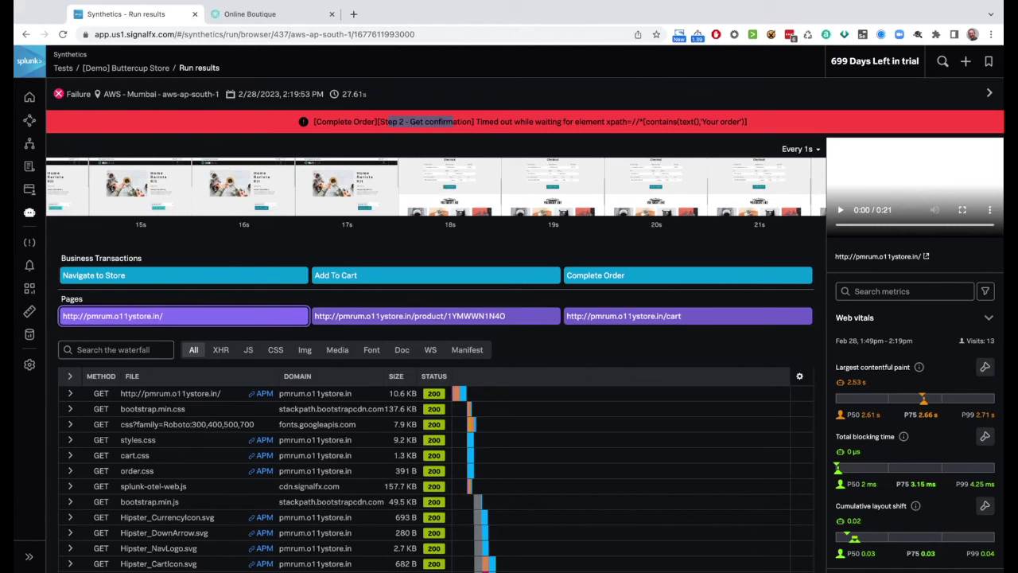
scroll(517, 190, right, 3)
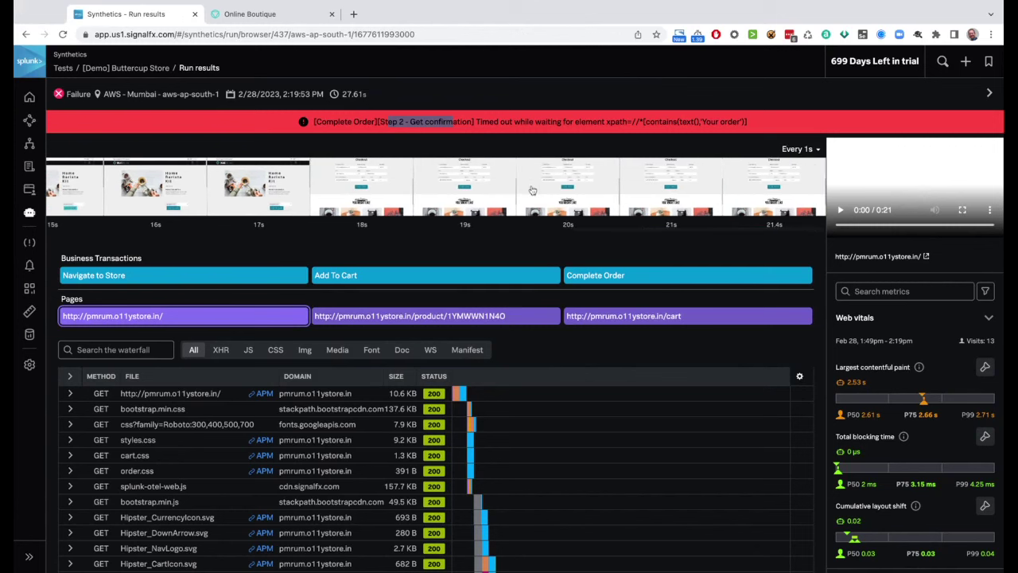
click(750, 184)
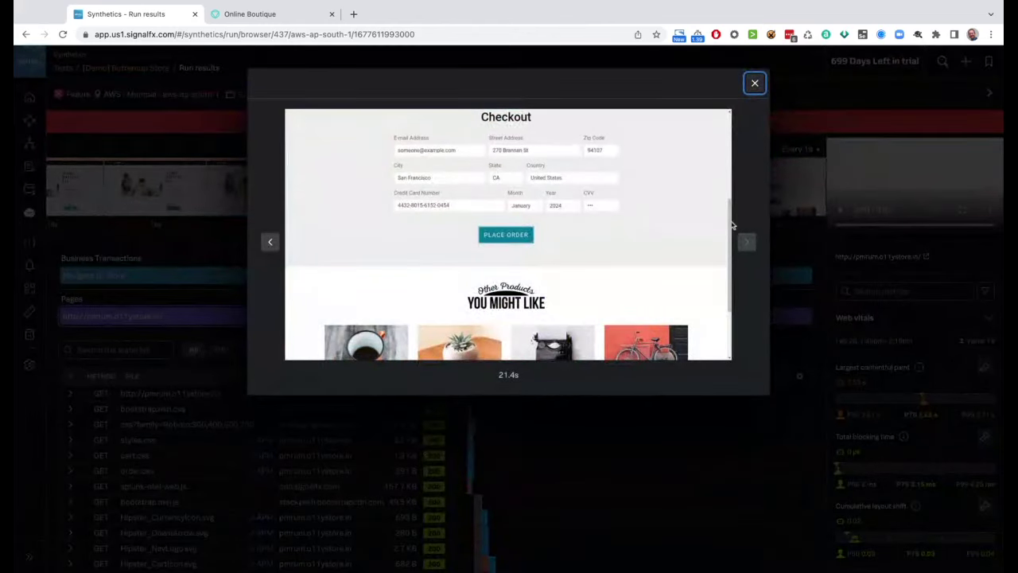
click(755, 83)
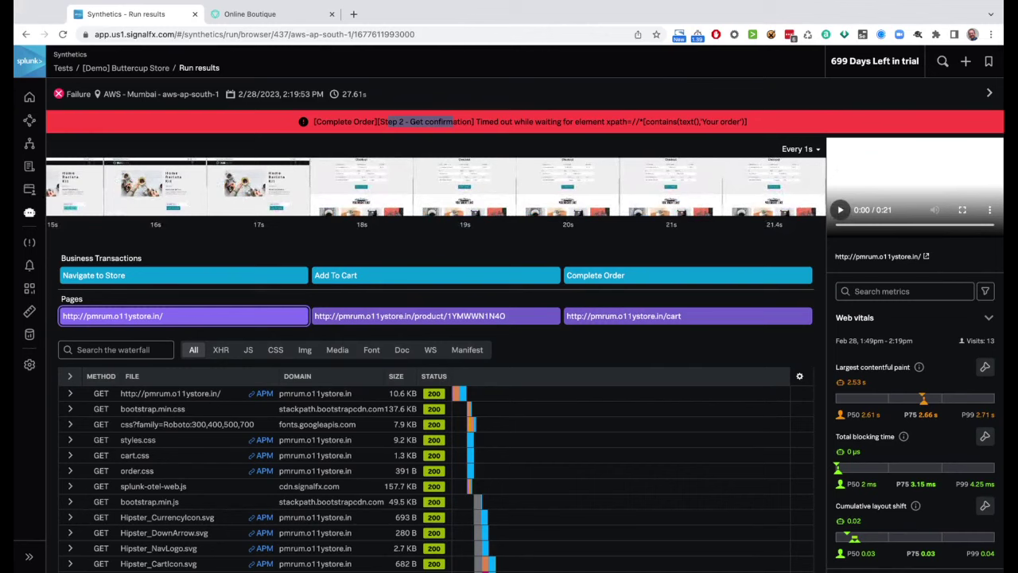
Examine the run's business transactions, pages and the list of requests loaded by the store home page
scroll(673, 263, down, 3)
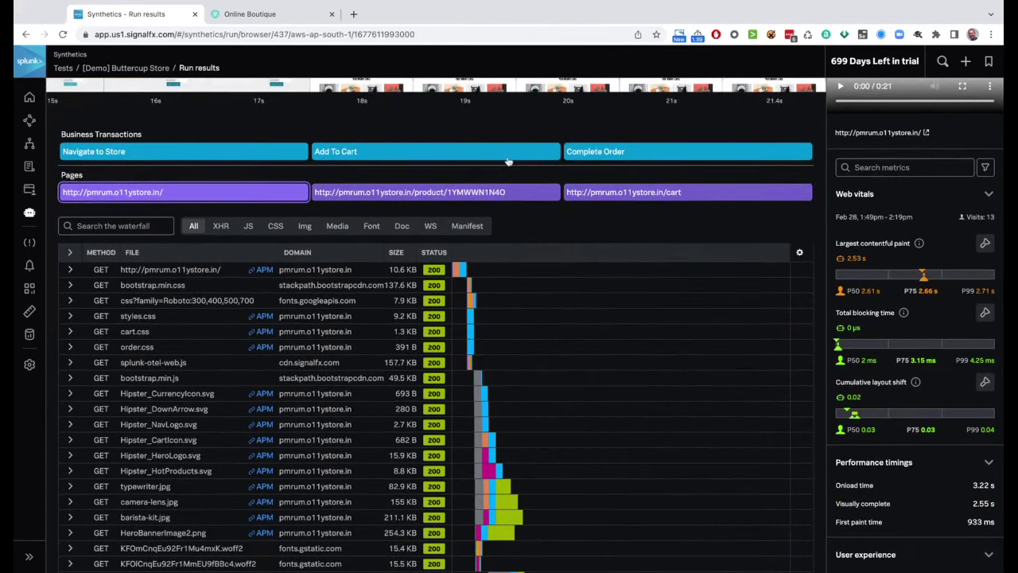
scroll(619, 186, down, 1)
scroll(619, 185, down, 4)
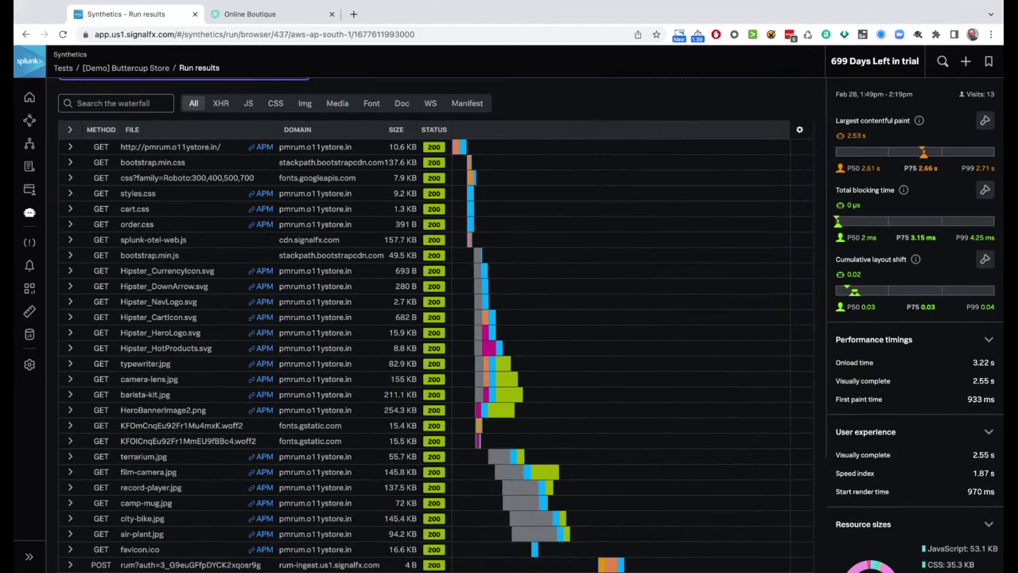
scroll(436, 318, up, 3)
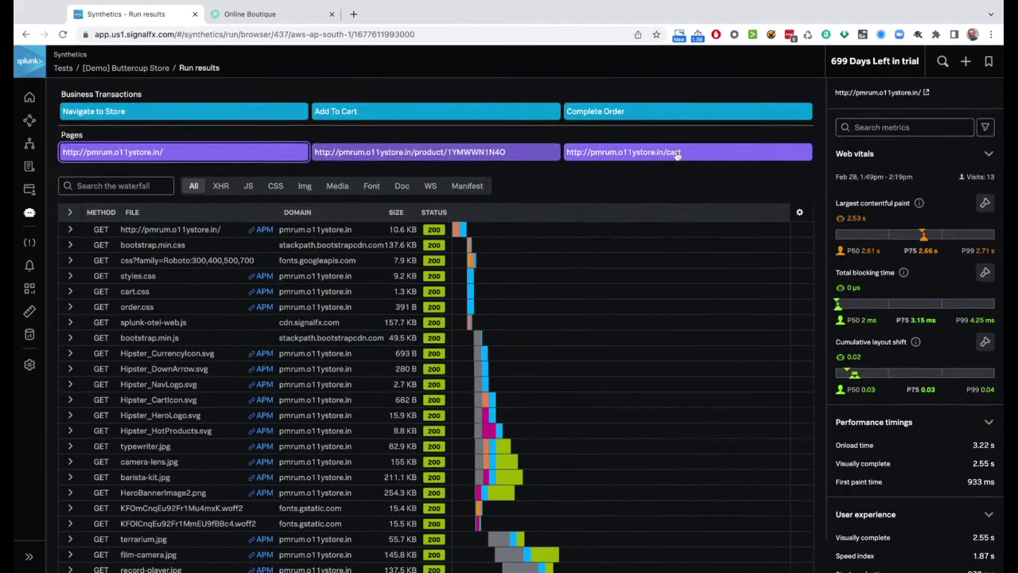
Inspect the timing breakdowns of home page requests in the waterfall, including the main document and barista-kit.jpg, and return to the run overview
scroll(611, 192, down, 3)
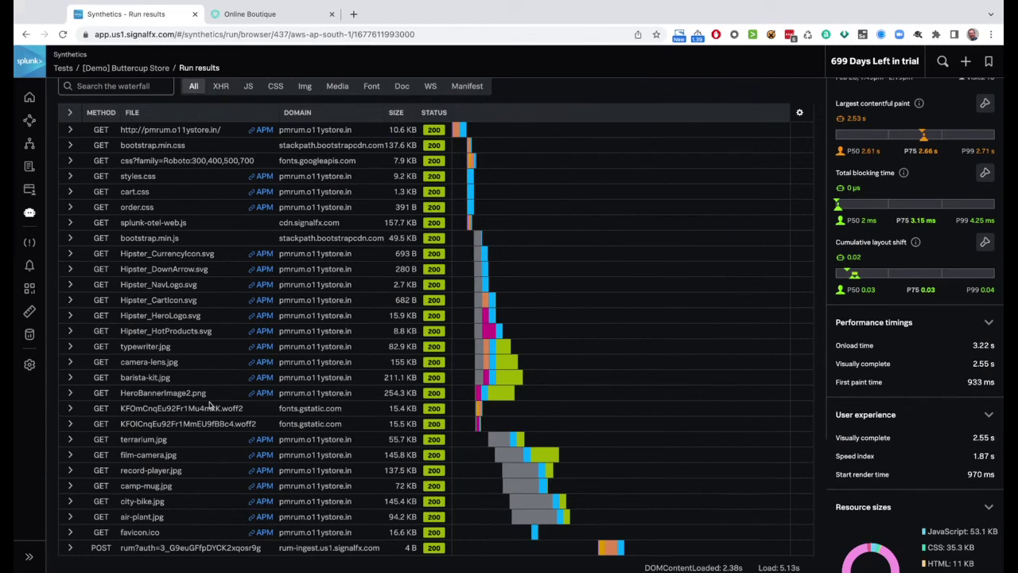
mouse_move(473, 135)
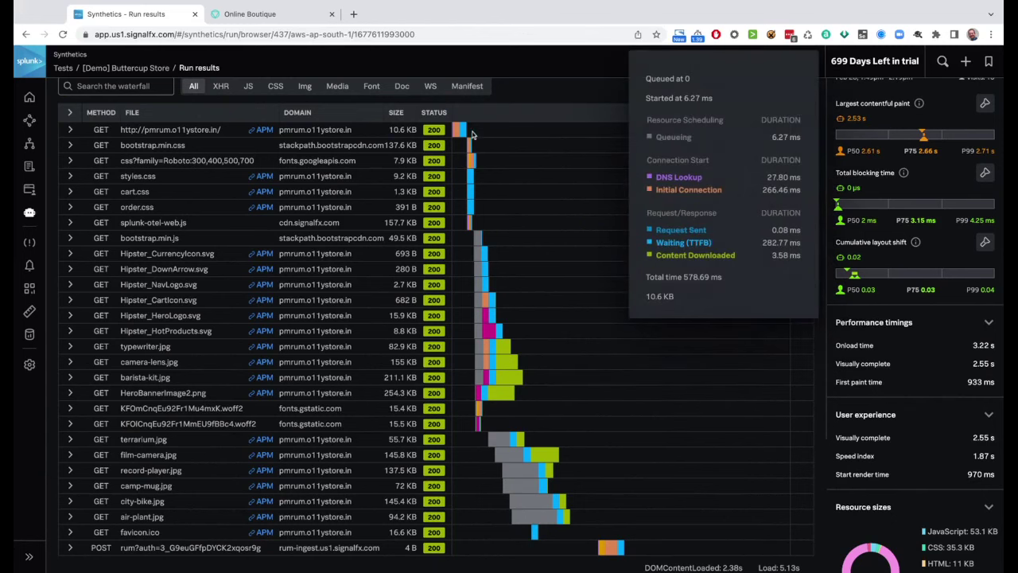
mouse_move(483, 333)
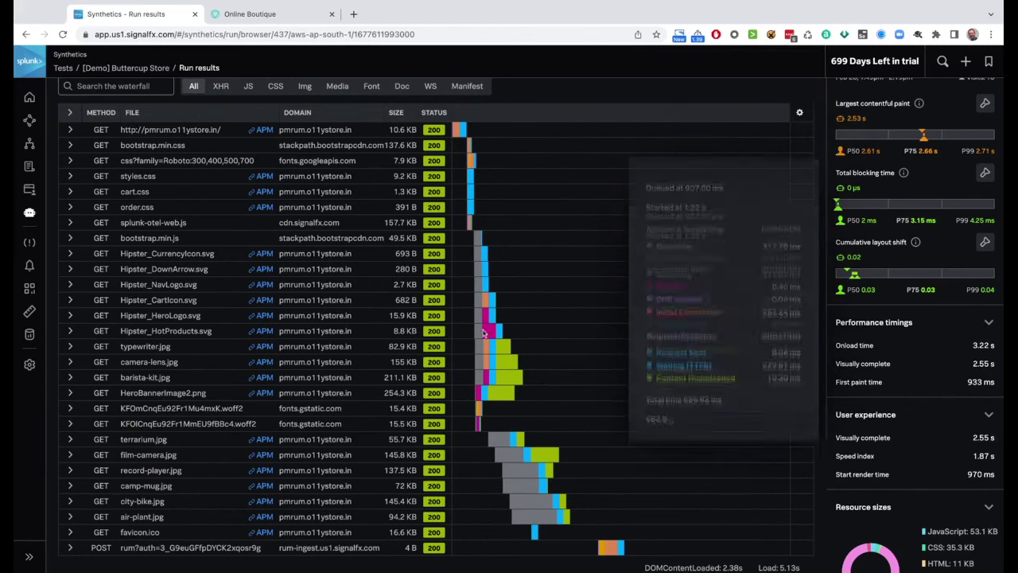
mouse_move(504, 380)
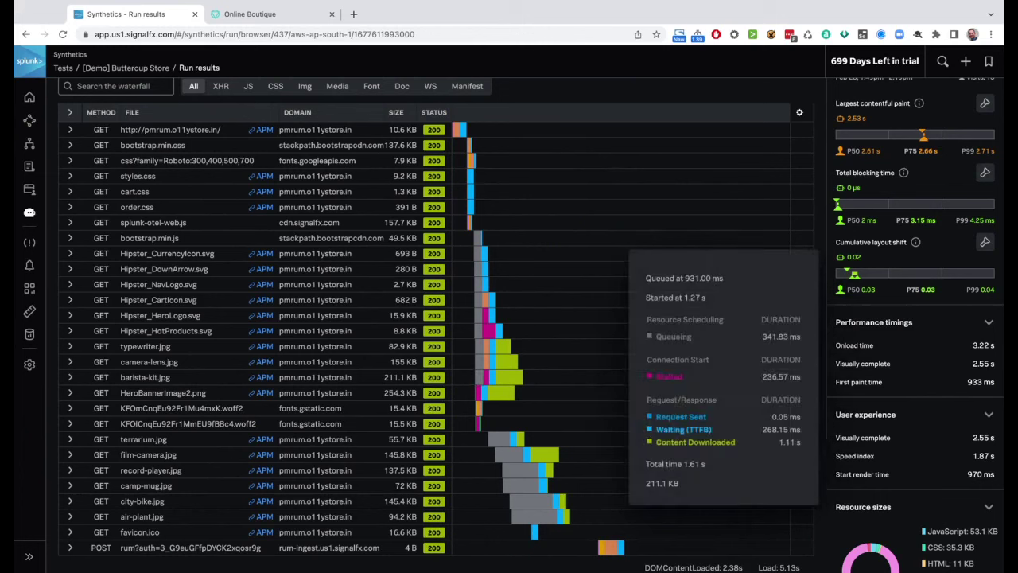
scroll(437, 285, down, 1)
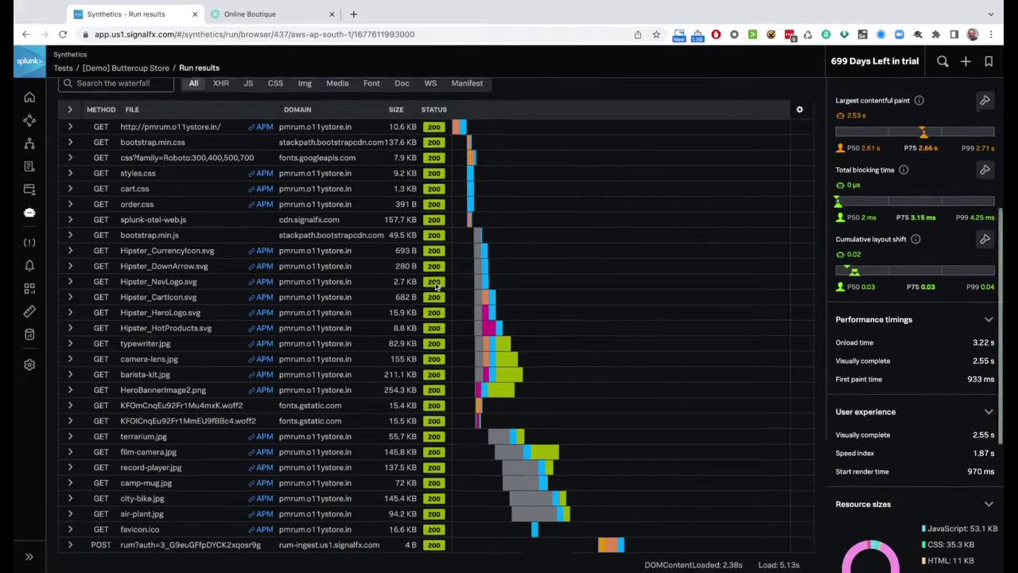
scroll(436, 285, down, 2)
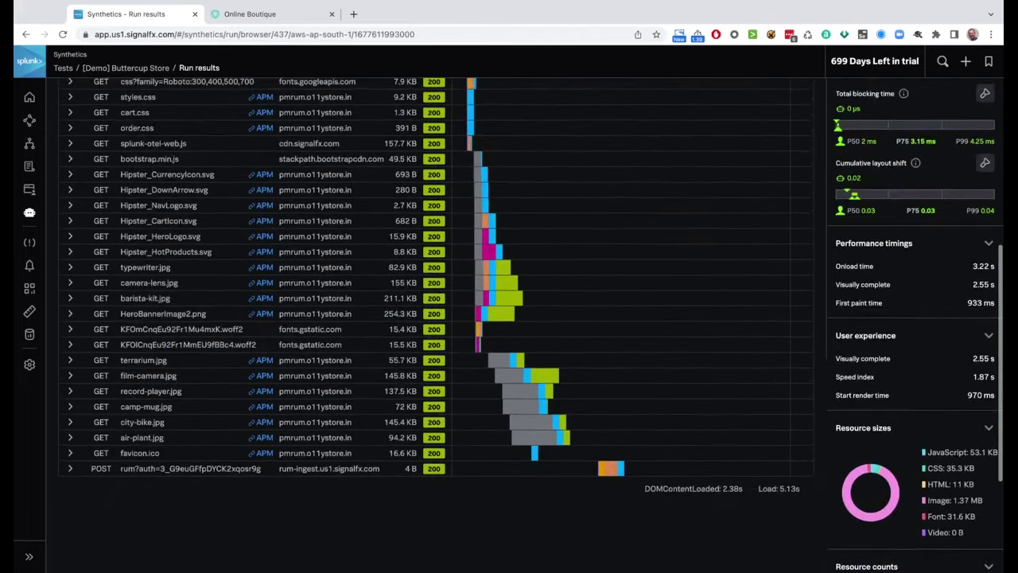
scroll(436, 284, up, 6)
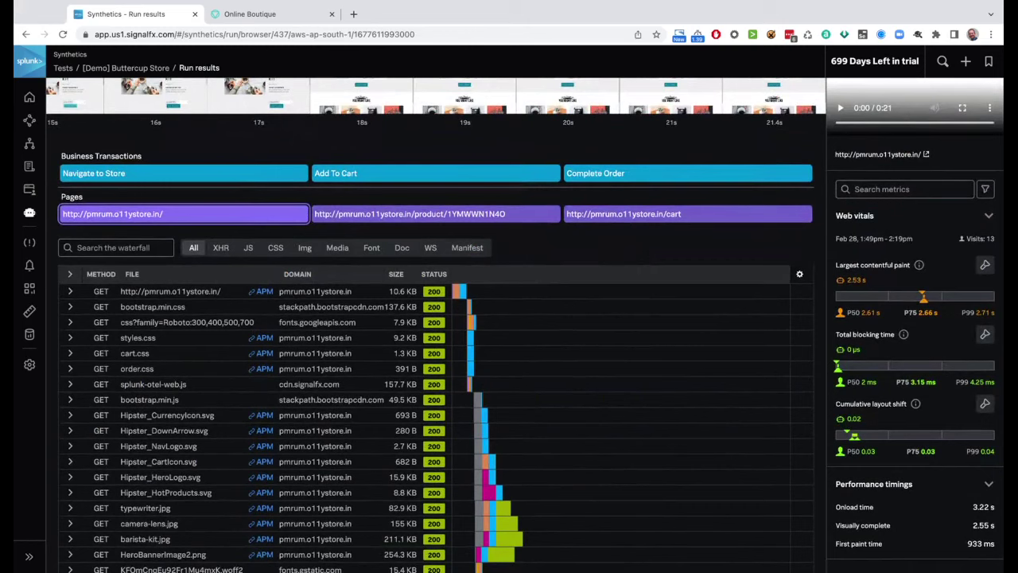
scroll(437, 285, up, 3)
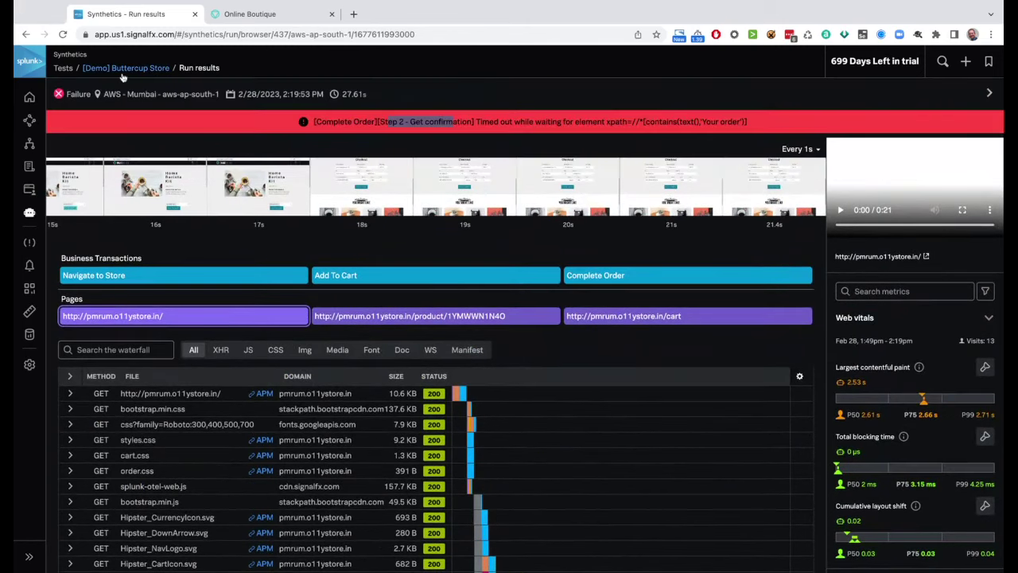
Return to the list of synthetic tests and open the [Demo] - Splunk O11y Ingest Health uptime test
click(123, 72)
click(64, 70)
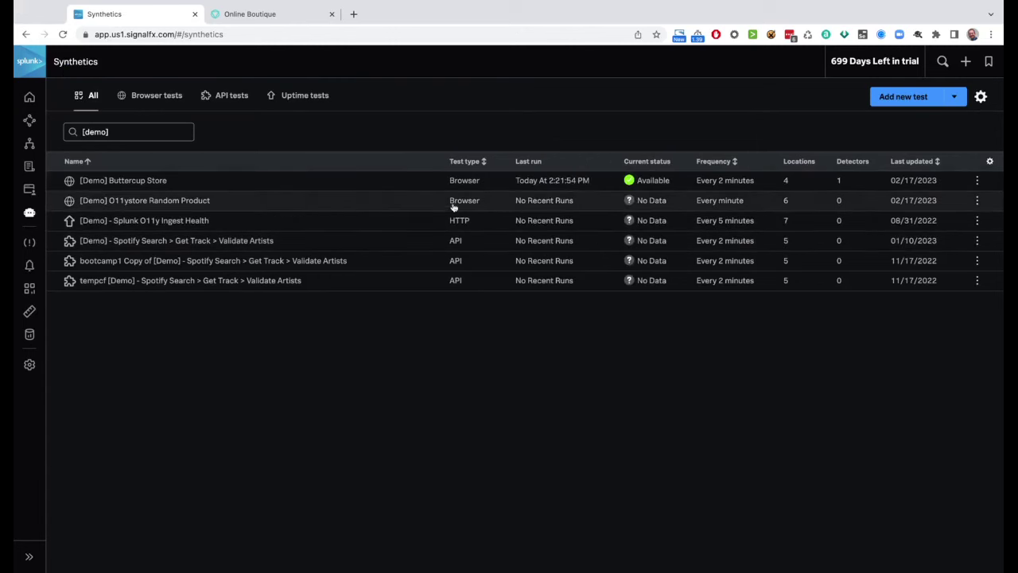
click(194, 222)
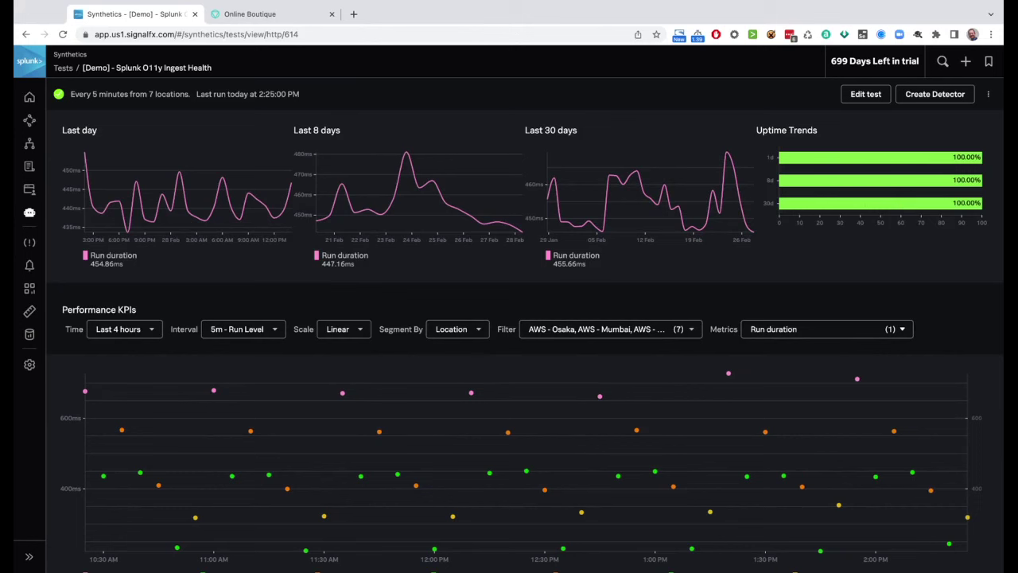
Review the uptime test's Performance KPIs chart, its selectable metrics and the recent run results
mouse_move(689, 229)
scroll(670, 282, down, 3)
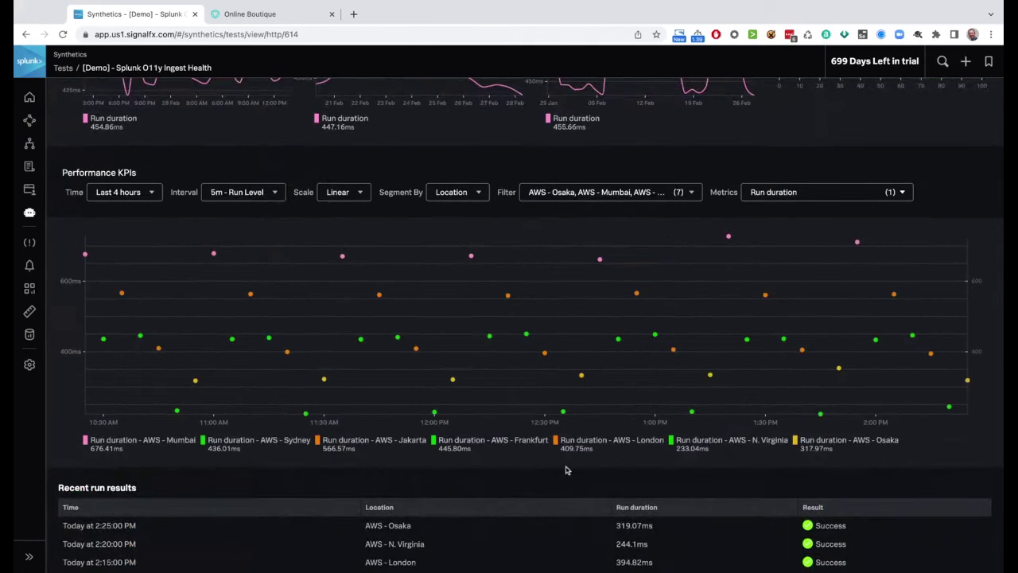
click(808, 194)
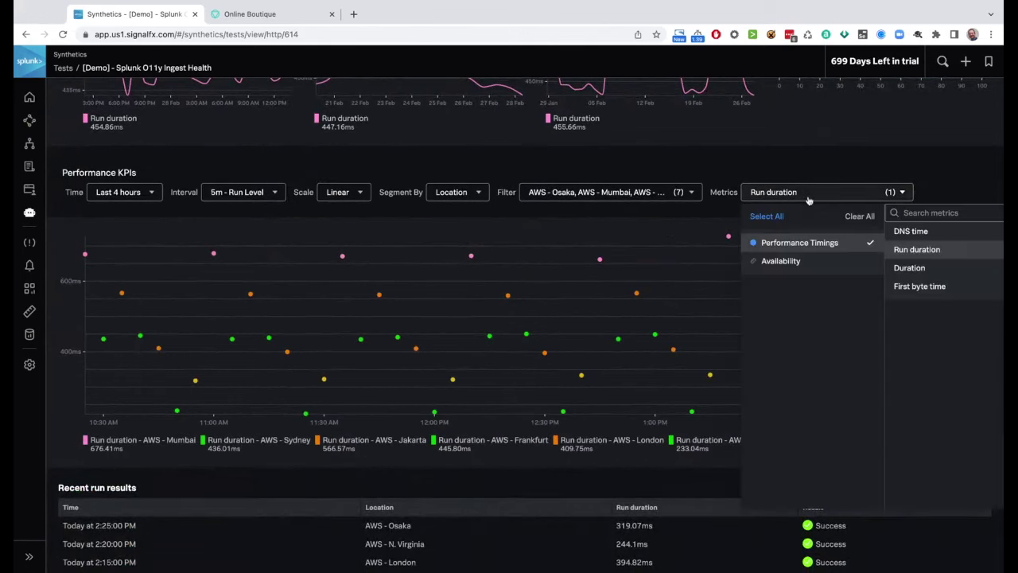
click(808, 197)
scroll(528, 420, down, 4)
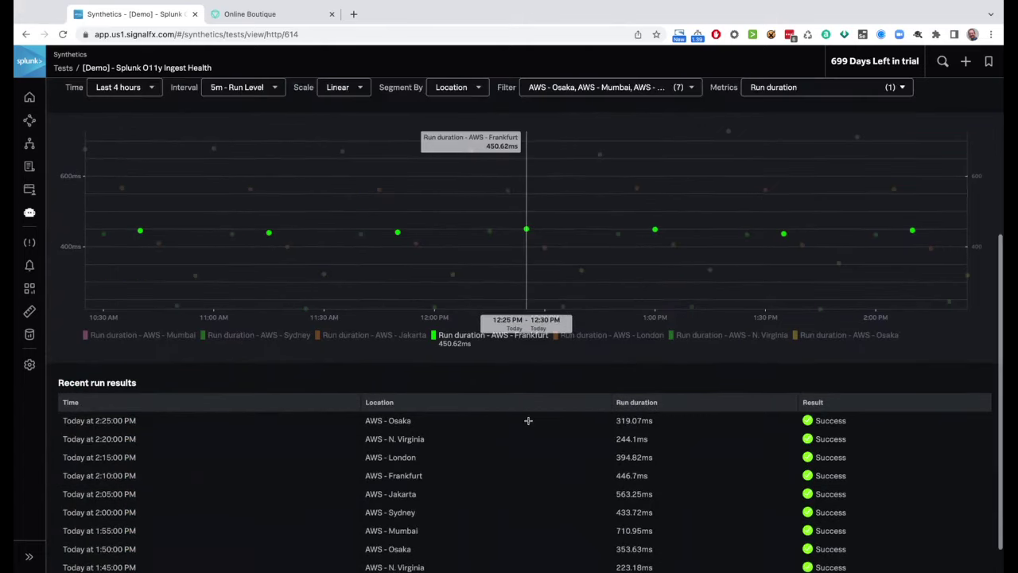
Open the 2:25:00 PM AWS - Osaka run and examine its request and response headers and bodies
click(155, 390)
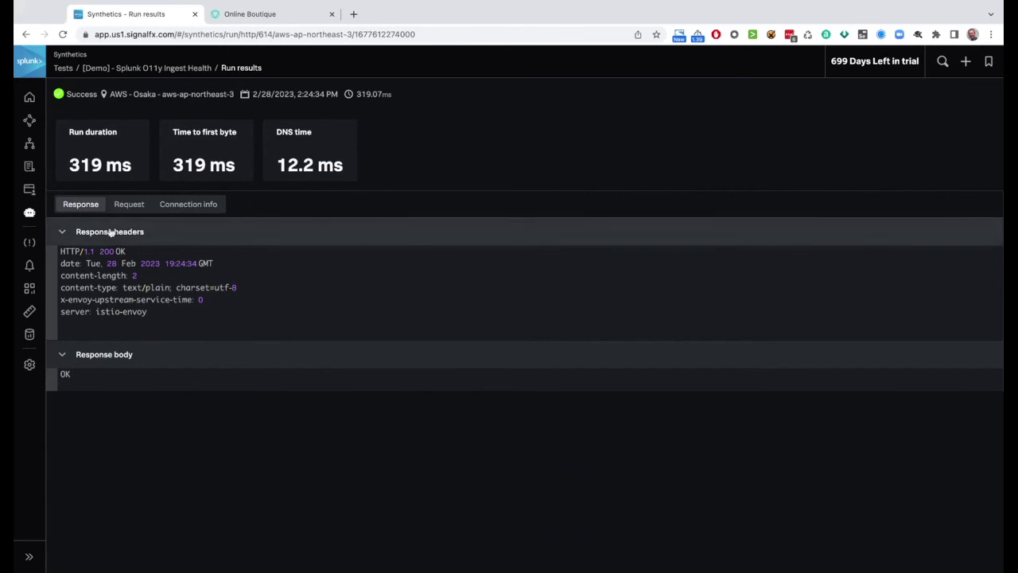
click(129, 205)
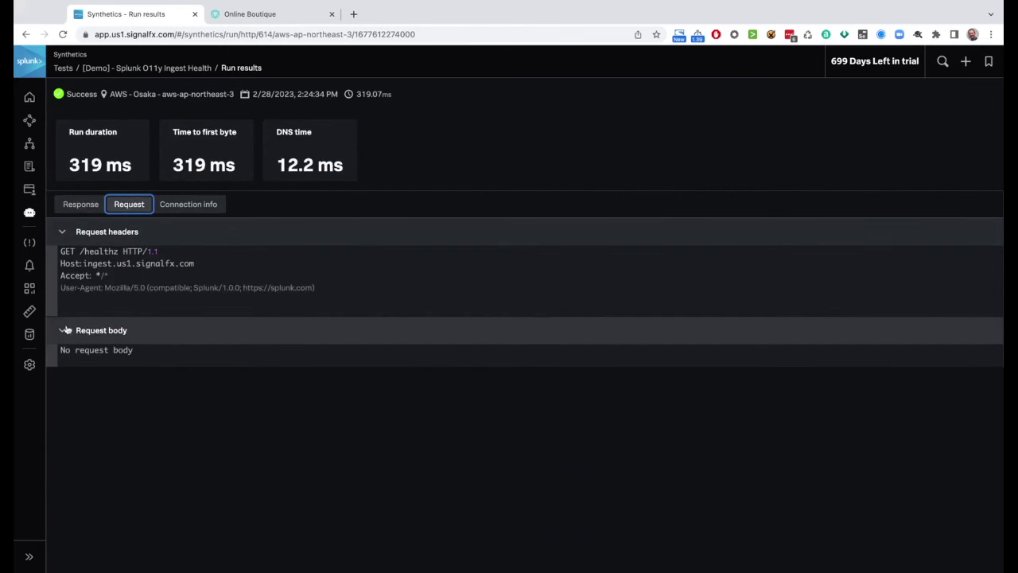
click(77, 206)
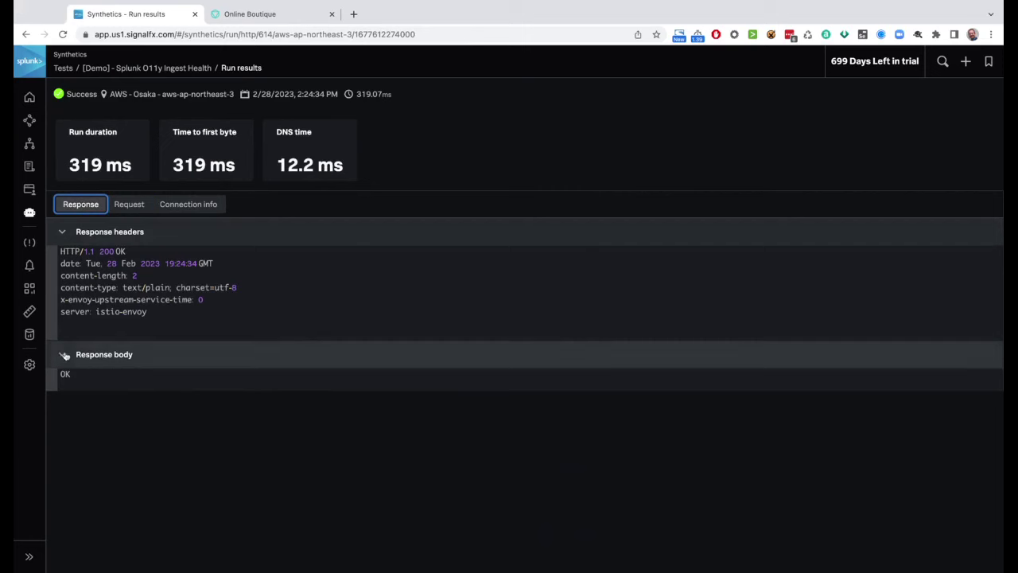
Examine the run's connection info, highlighting the TLS handshake, the server certificate details and the certificate issuer
click(187, 205)
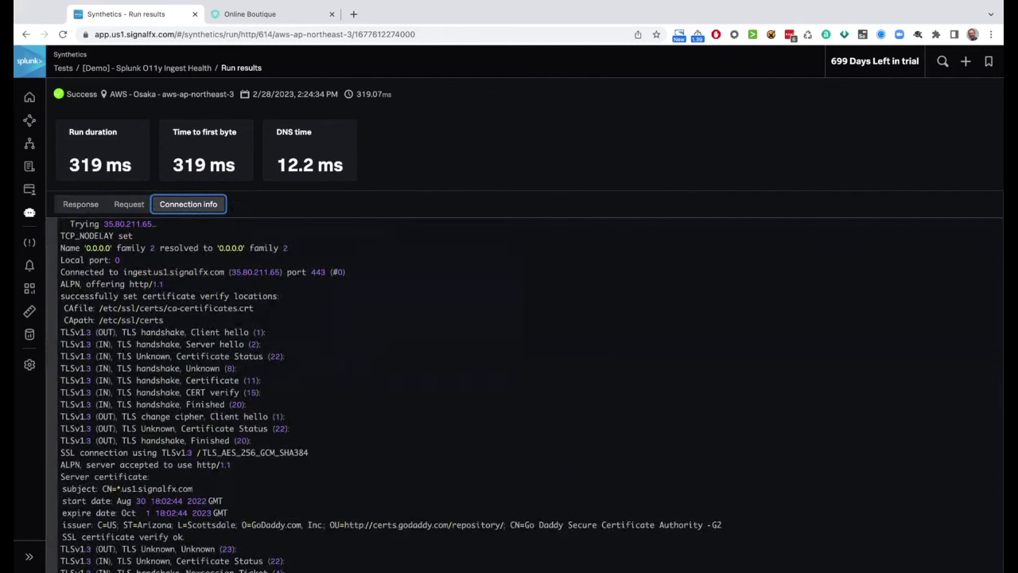
scroll(127, 302, down, 2)
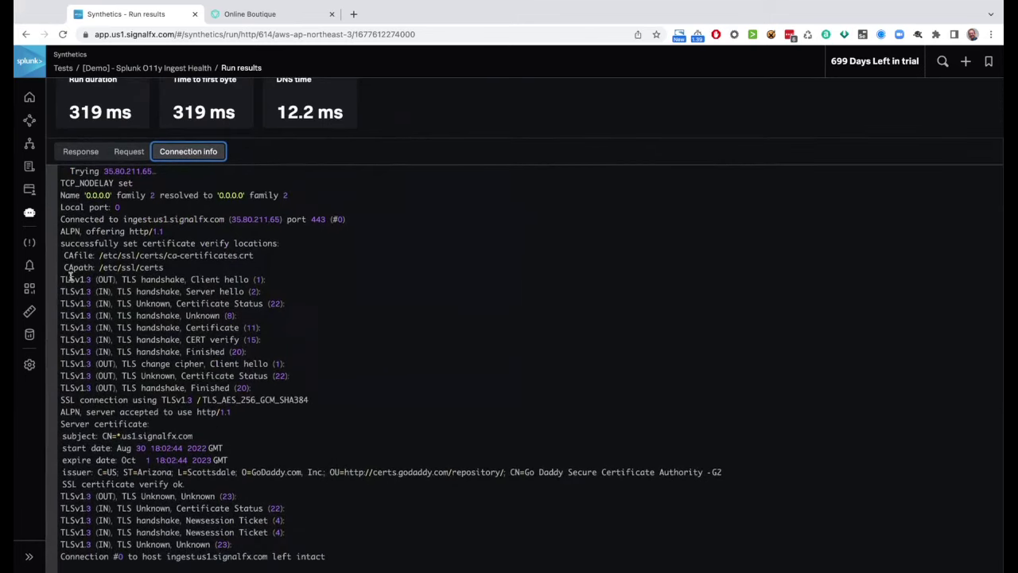
drag(70, 279, 117, 280)
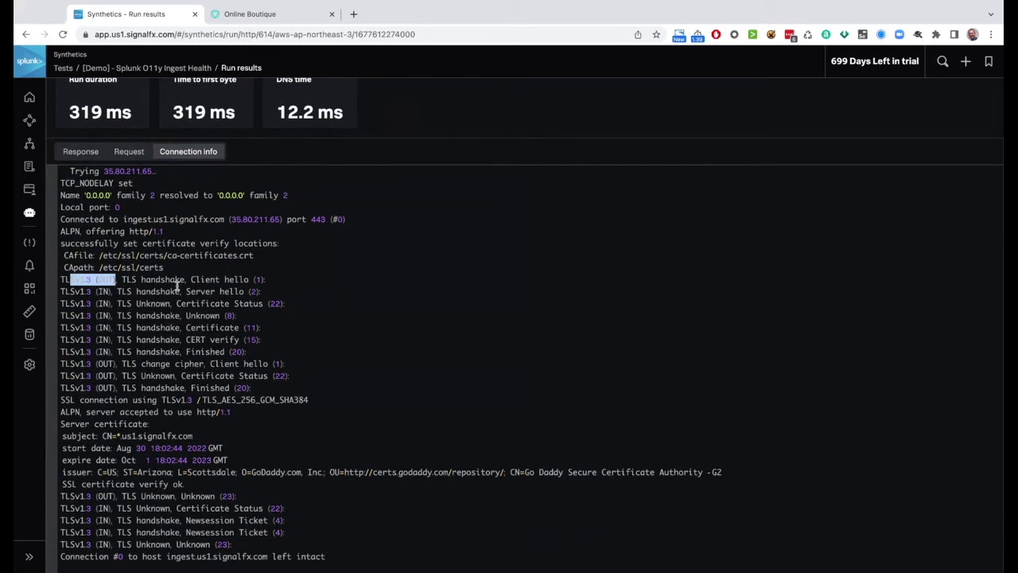
click(82, 436)
drag(82, 435, 163, 484)
click(163, 483)
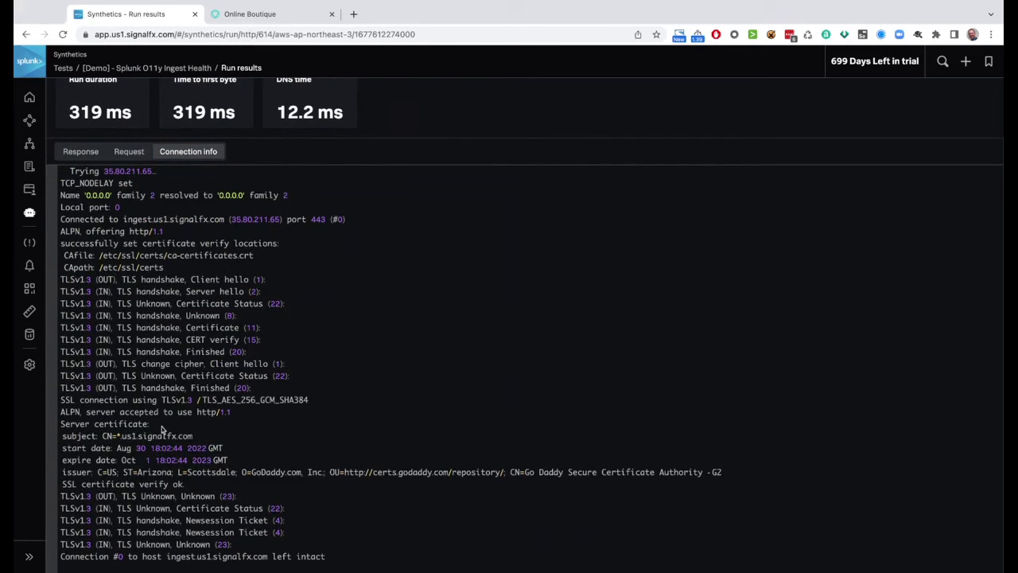
drag(534, 473, 617, 473)
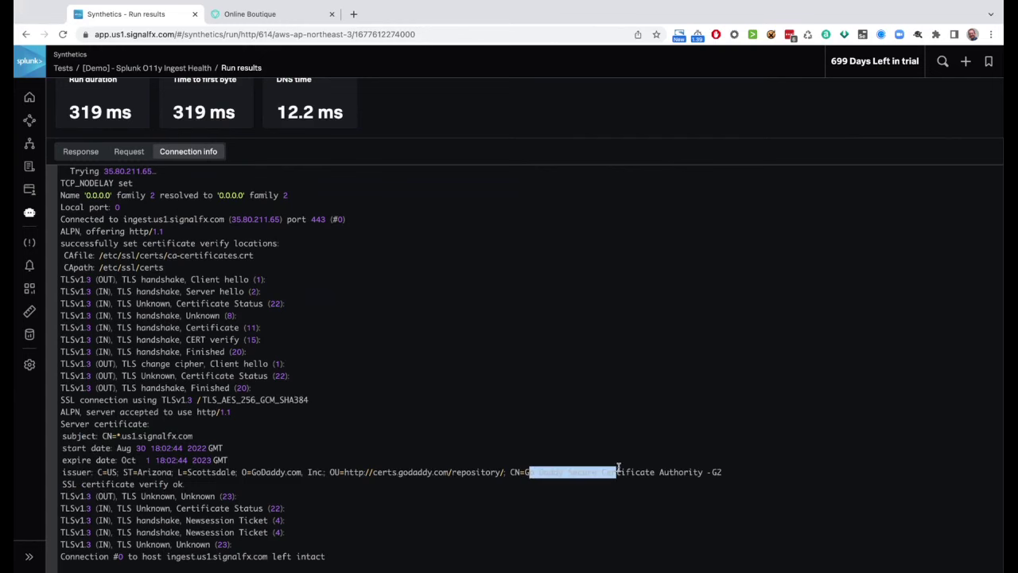
scroll(573, 318, up, 1)
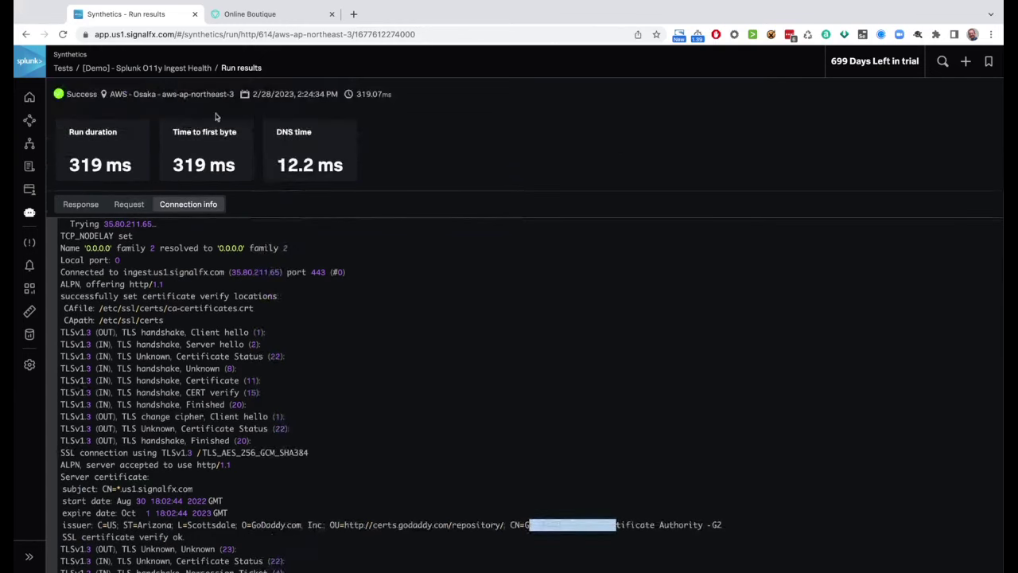
Return to the list of tests and open the [Demo] Buttercup Store browser test for editing
click(67, 71)
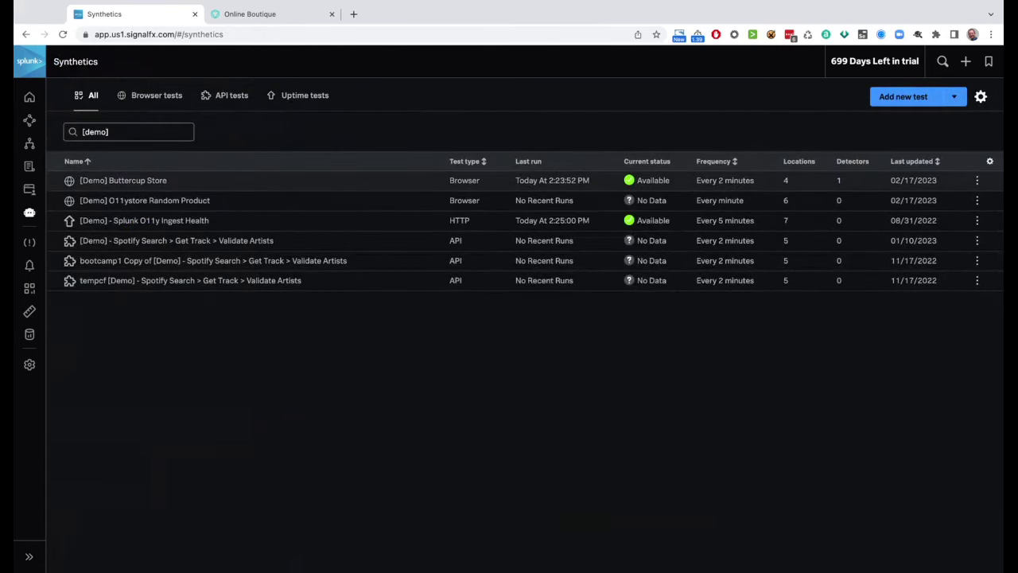
click(136, 180)
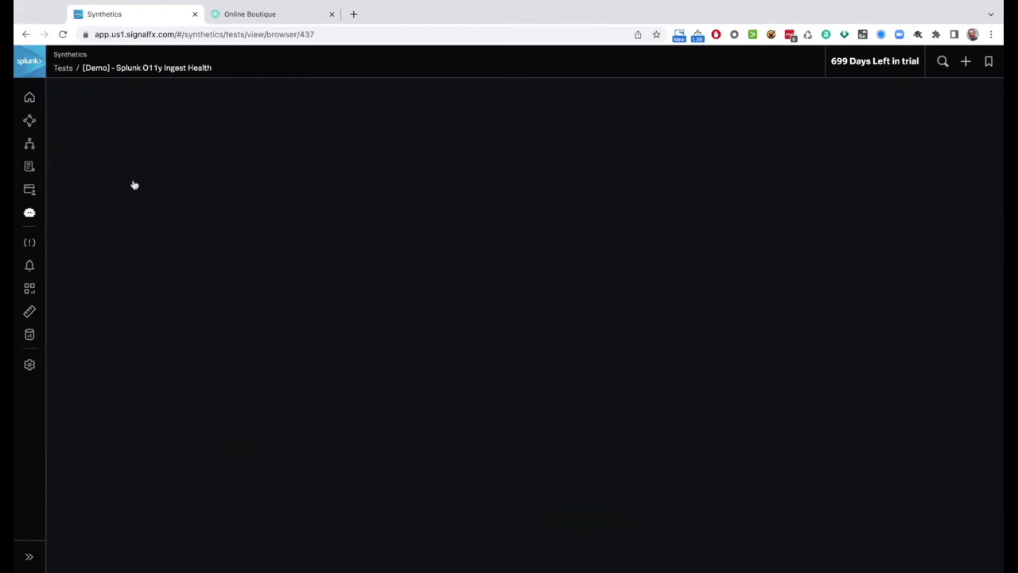
click(865, 94)
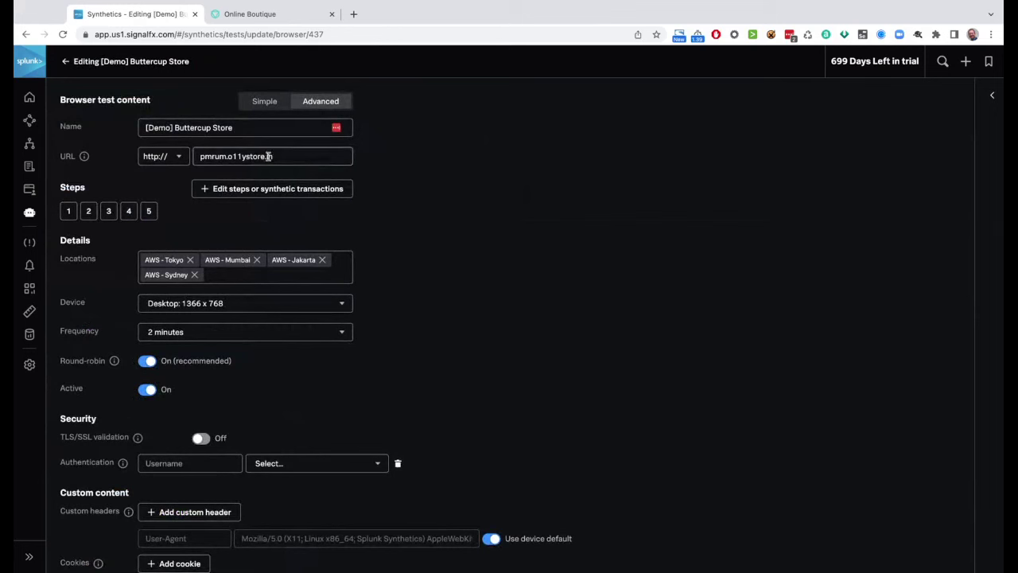
Review the browser test's configuration, including its steps, locations, device options, frequency, security, custom content and detectors
triple_click(58, 189)
drag(58, 188, 151, 213)
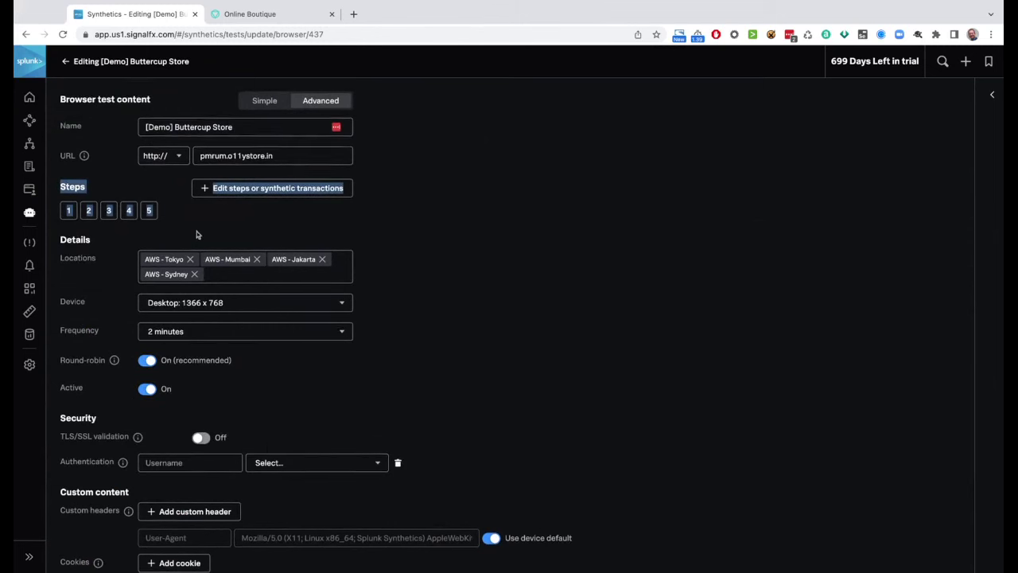
scroll(197, 233, down, 1)
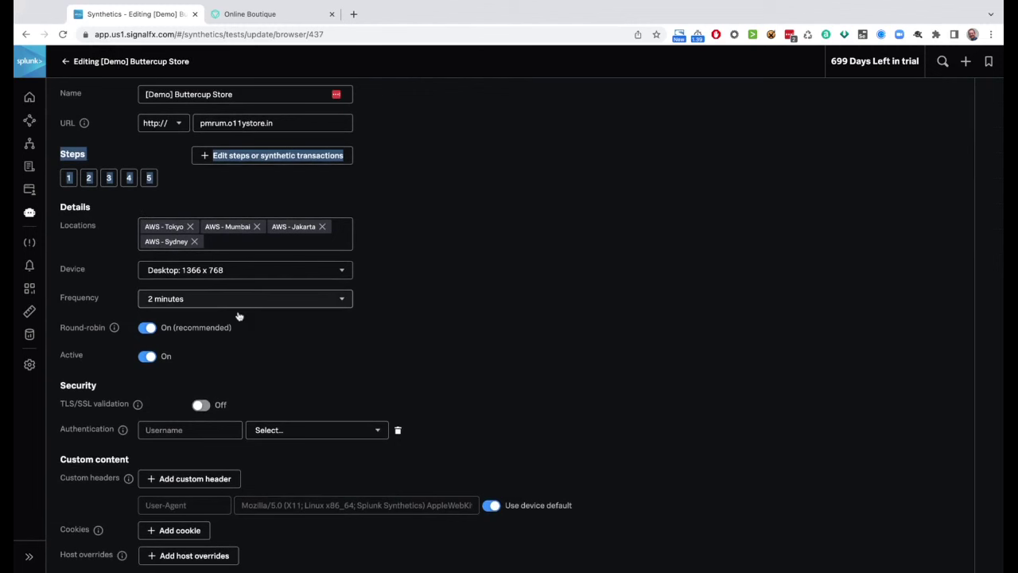
scroll(236, 263, down, 1)
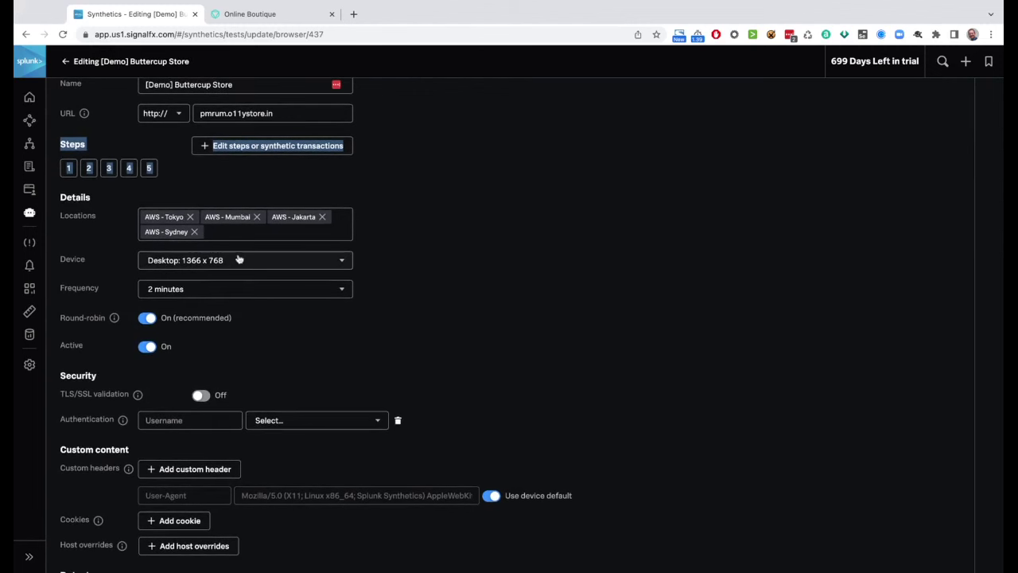
click(326, 261)
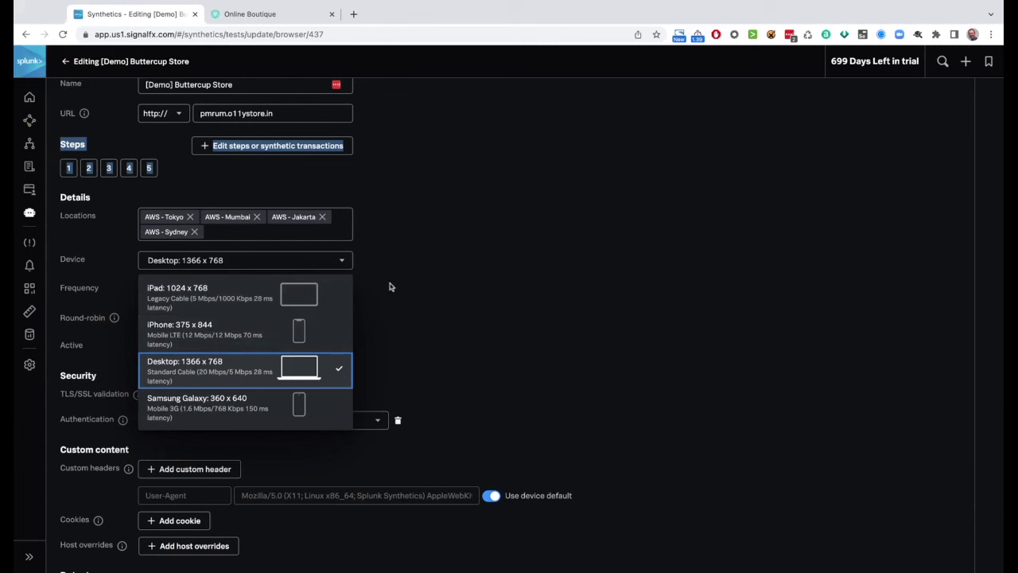
click(345, 264)
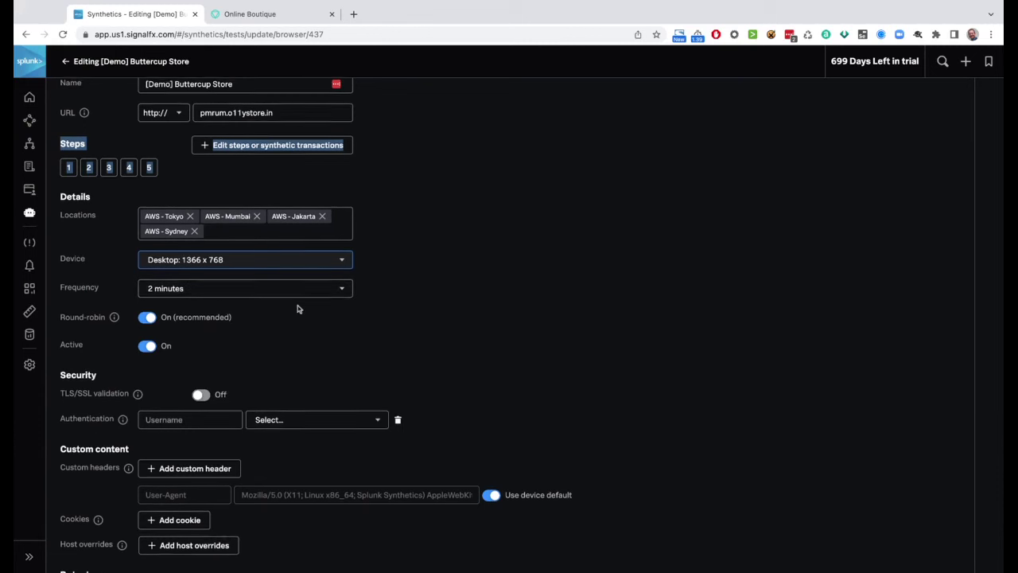
scroll(298, 307, down, 1)
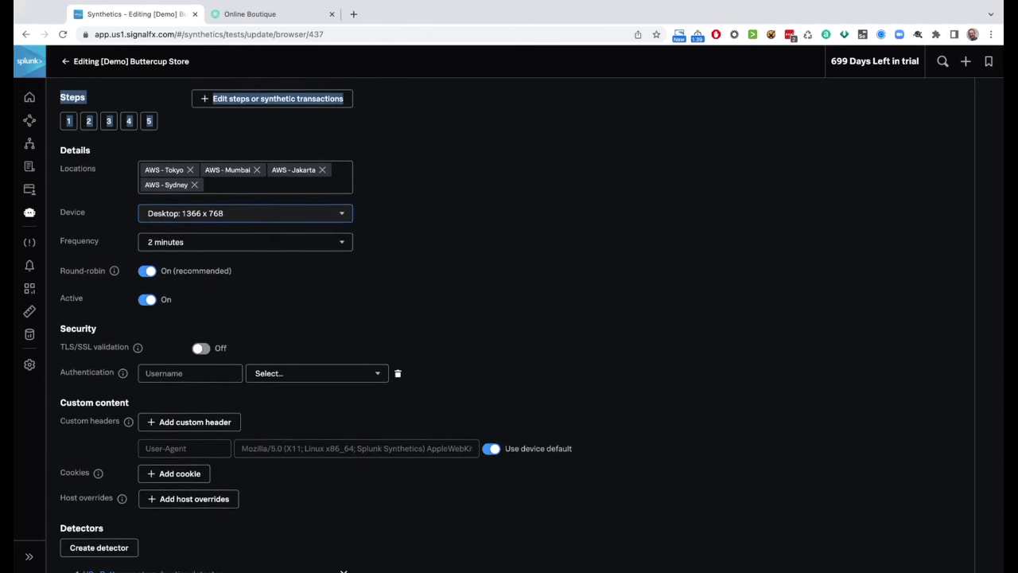
scroll(257, 314, down, 1)
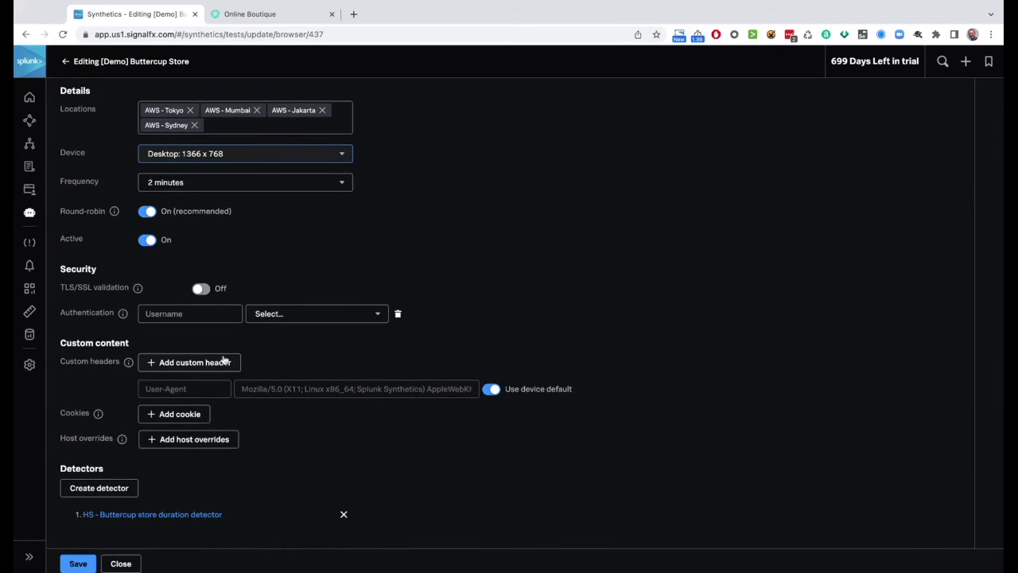
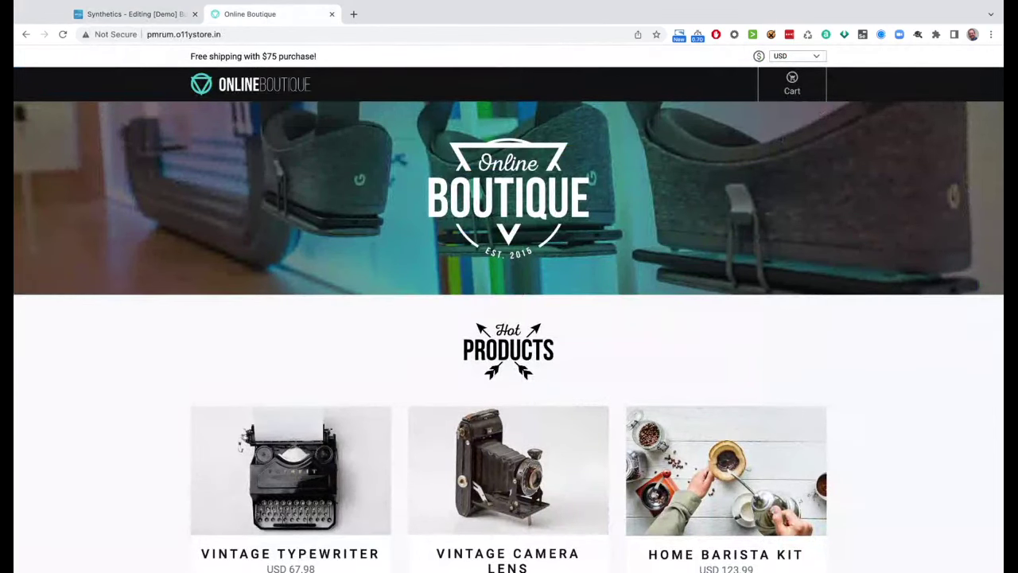
In the Online Boutique store, add one Vintage Camera Lens to the cart and look over the checkout form
scroll(557, 342, down, 2)
click(525, 380)
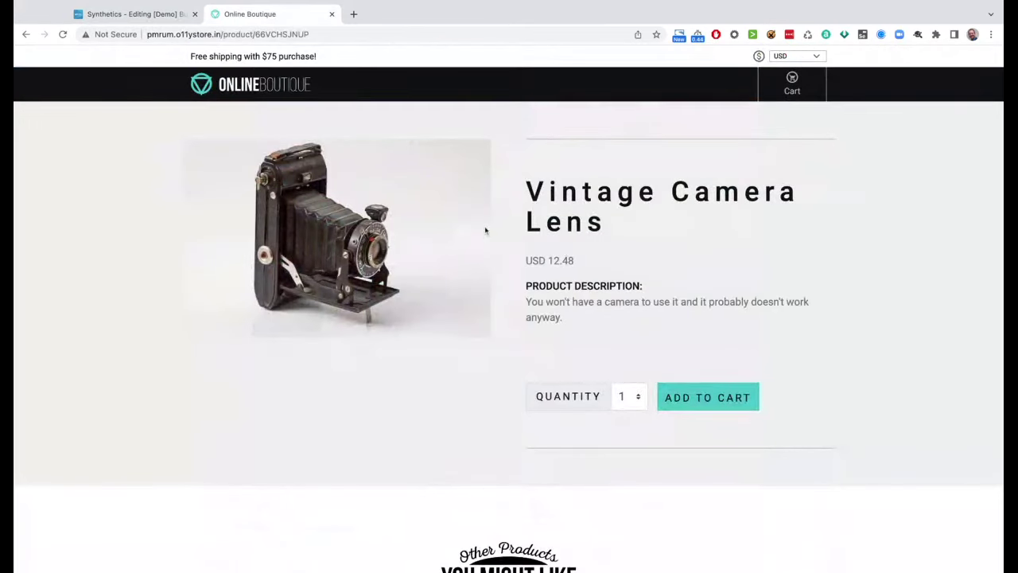
click(716, 403)
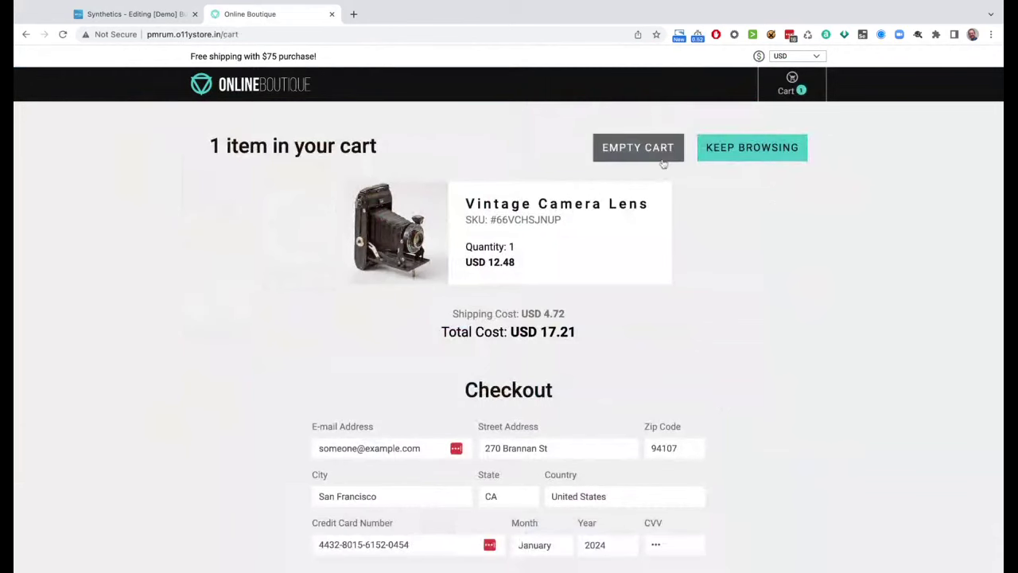
scroll(647, 249, down, 3)
scroll(648, 250, up, 3)
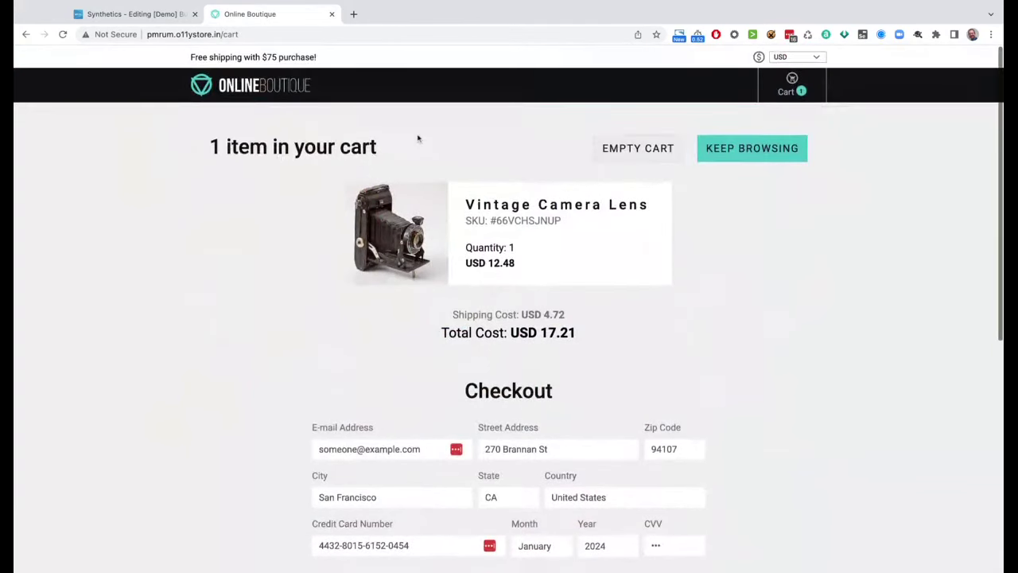
Expand the Select Barista Kit step in the Splunk test editor and open the Home Barista Kit page in the store to compare URLs
click(153, 16)
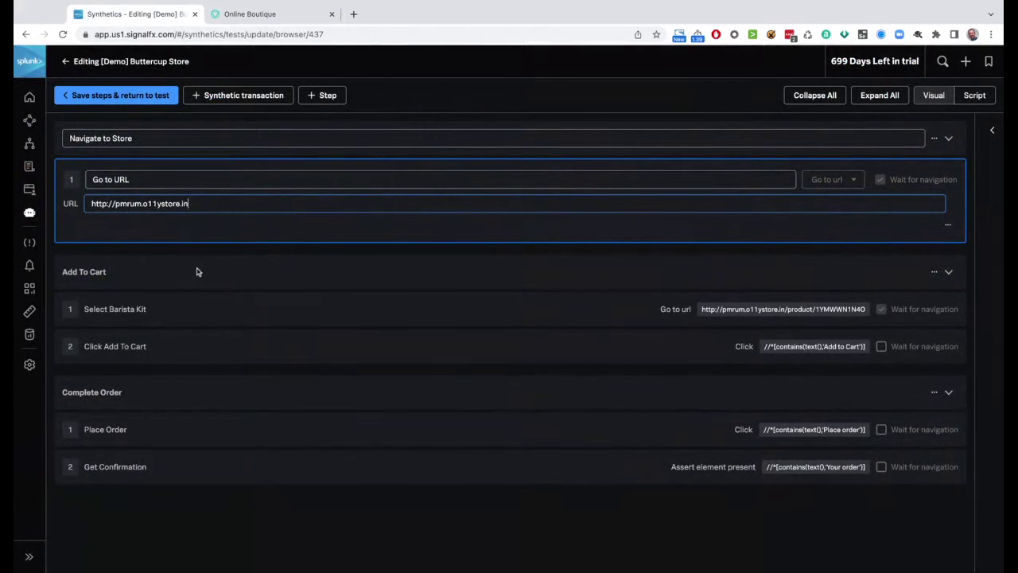
click(180, 312)
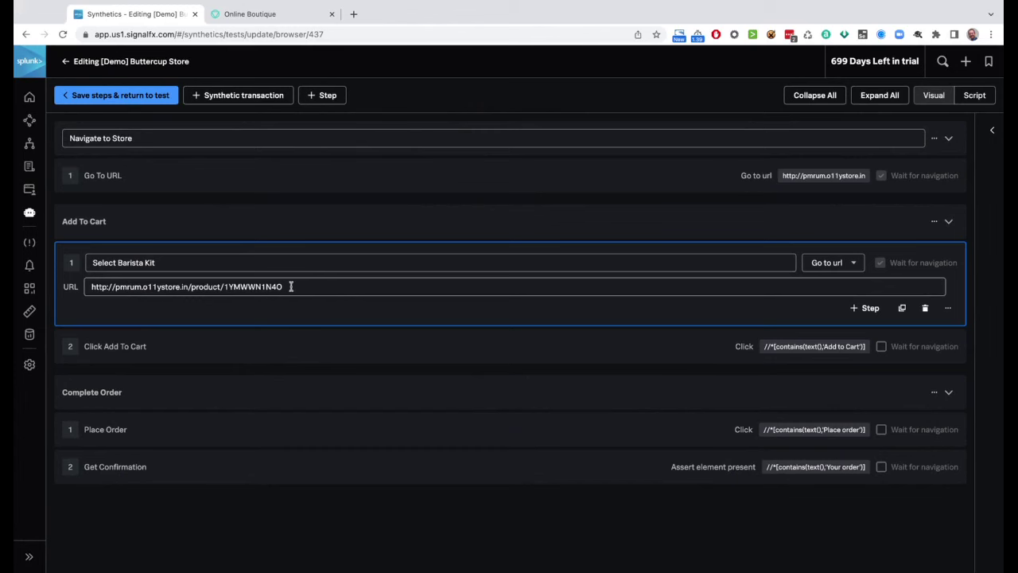
click(280, 14)
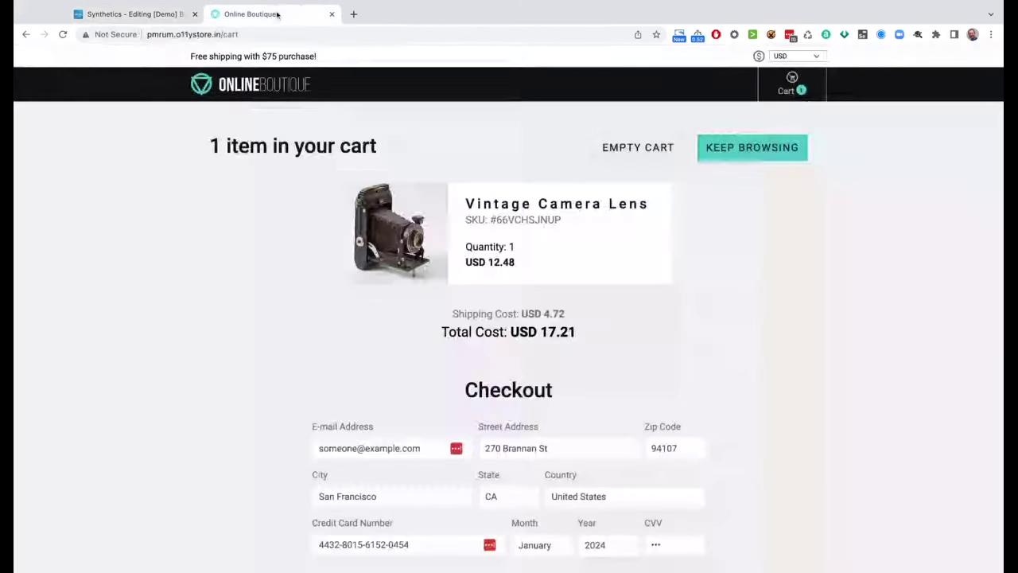
click(274, 89)
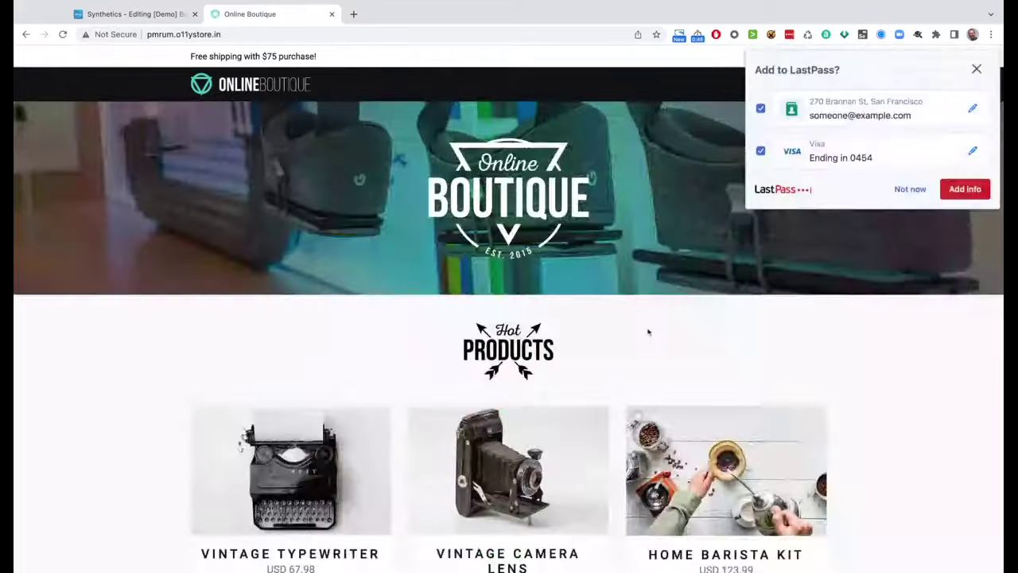
scroll(648, 334, down, 5)
click(768, 260)
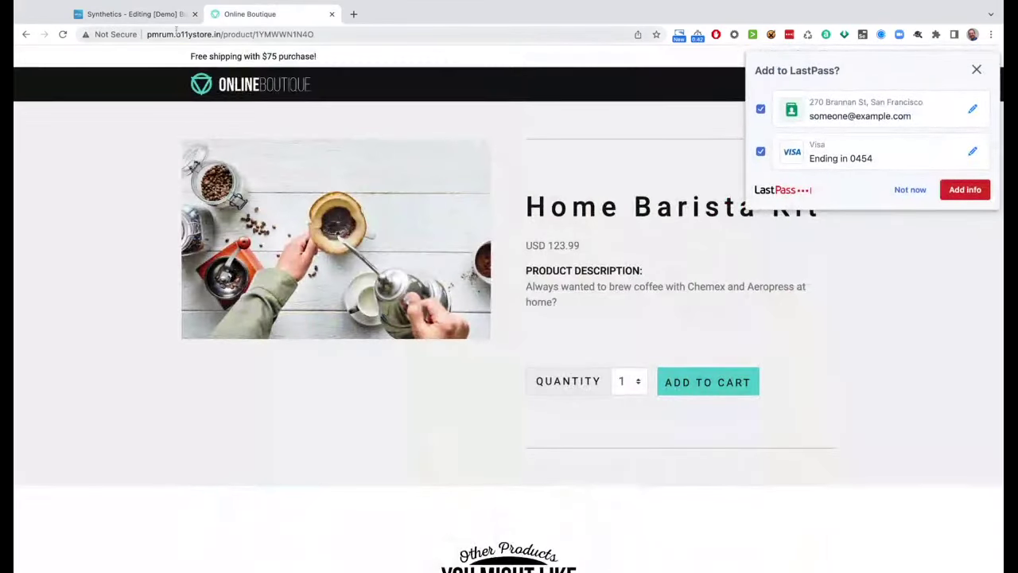
Return to the Splunk test editor and expand the Click Add to Cart step to view its XPath selector
click(139, 13)
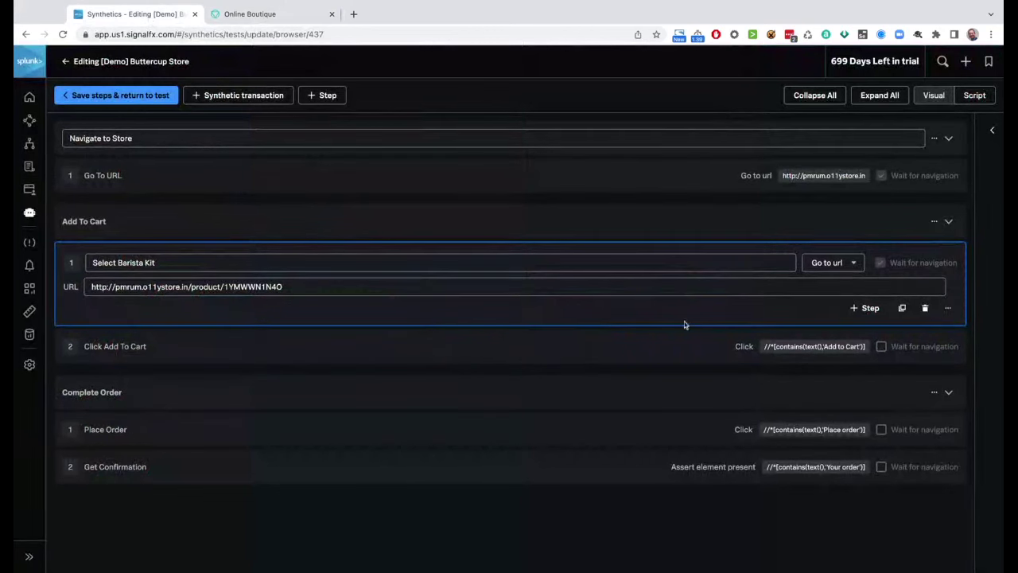
click(292, 351)
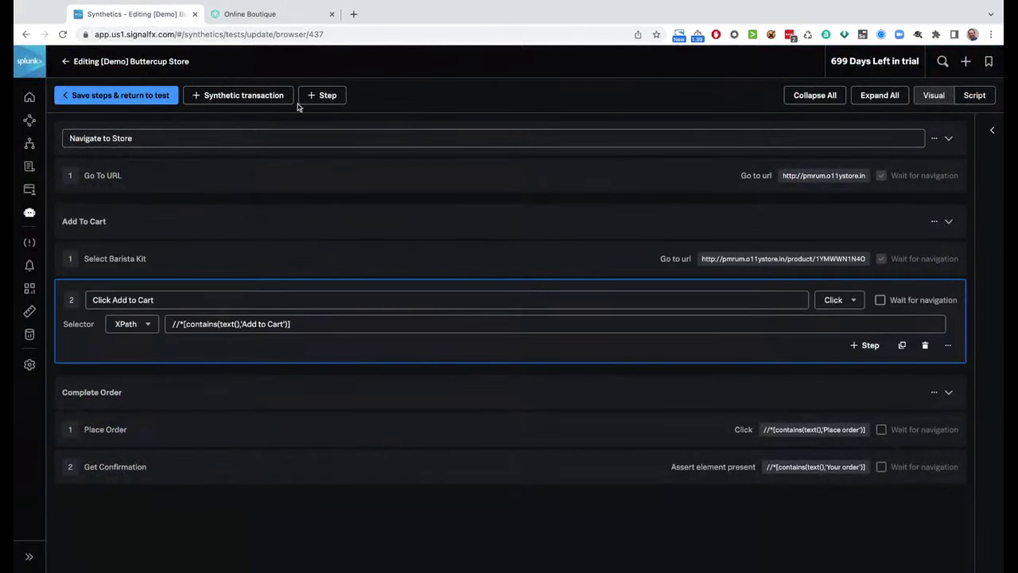
Check the Home Barista Kit page in the store, return to the Splunk test editor and review the Click Add to Cart step's available action types
click(278, 13)
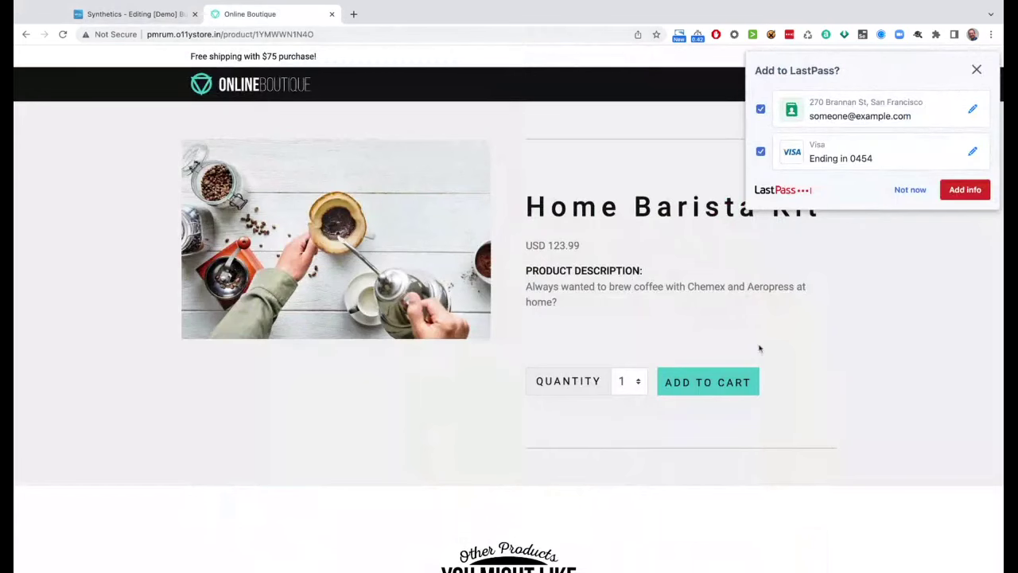
click(139, 13)
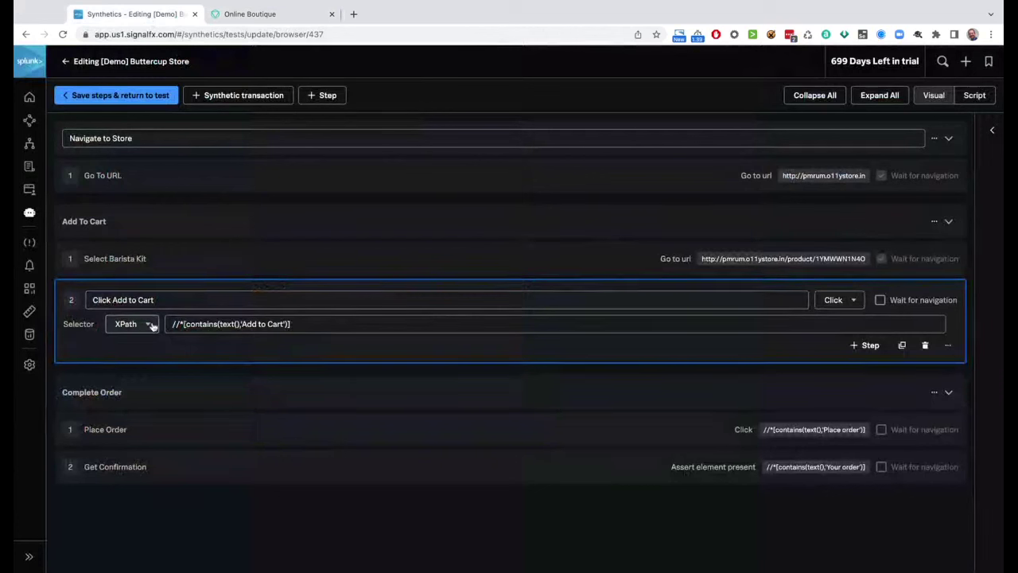
click(839, 299)
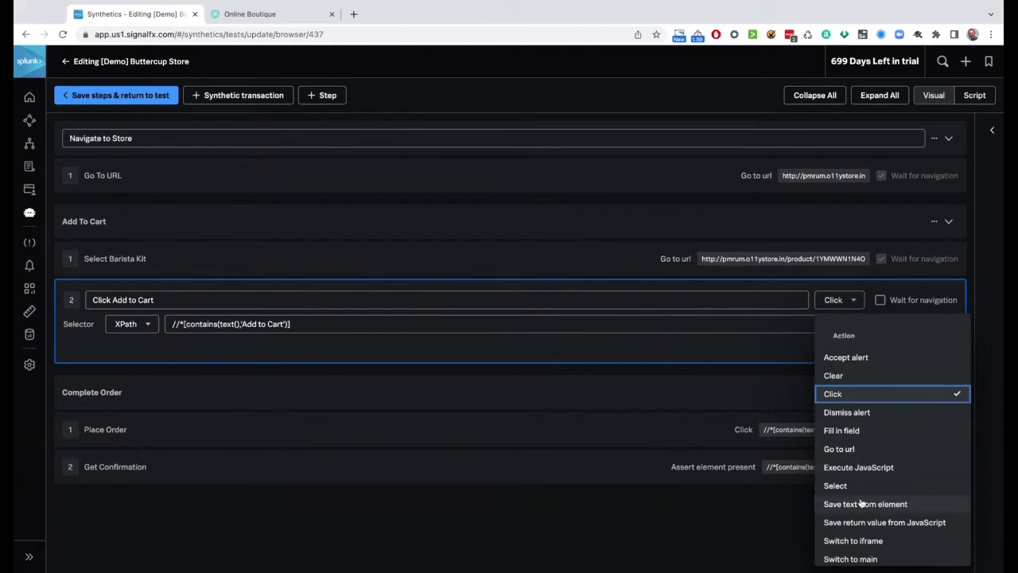
scroll(866, 509, down, 1)
scroll(866, 509, down, 4)
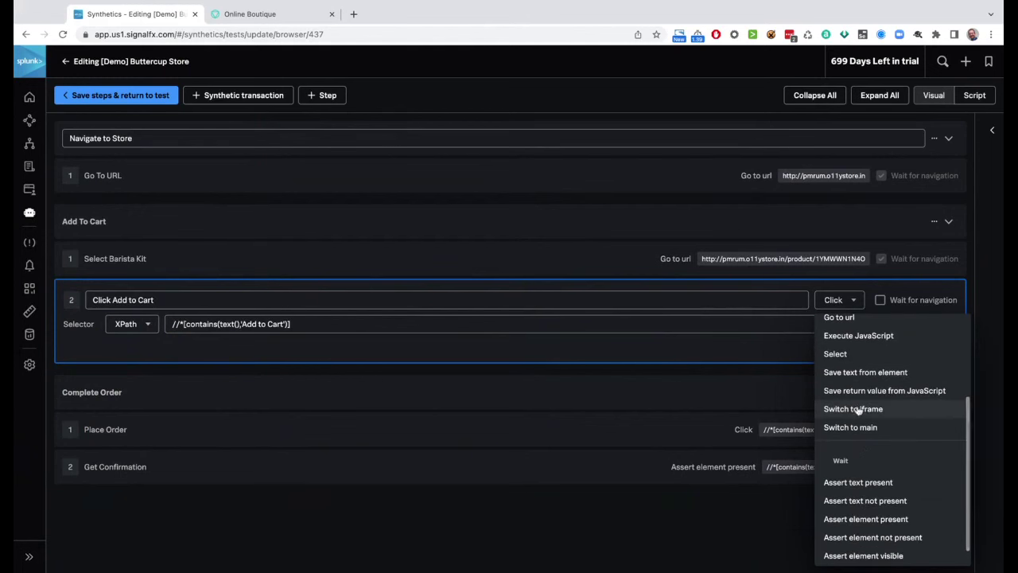
scroll(865, 509, down, 1)
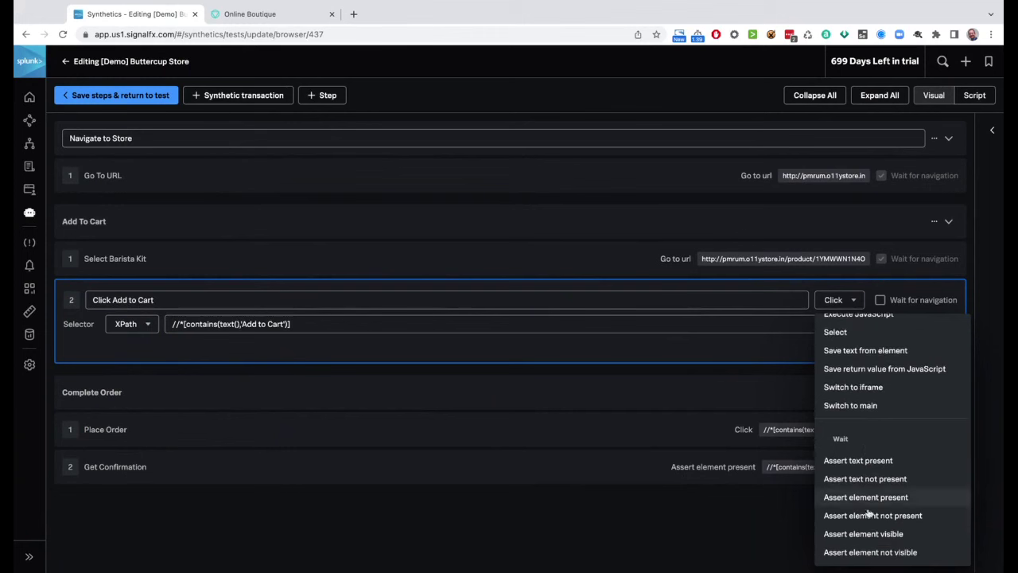
scroll(865, 477, up, 6)
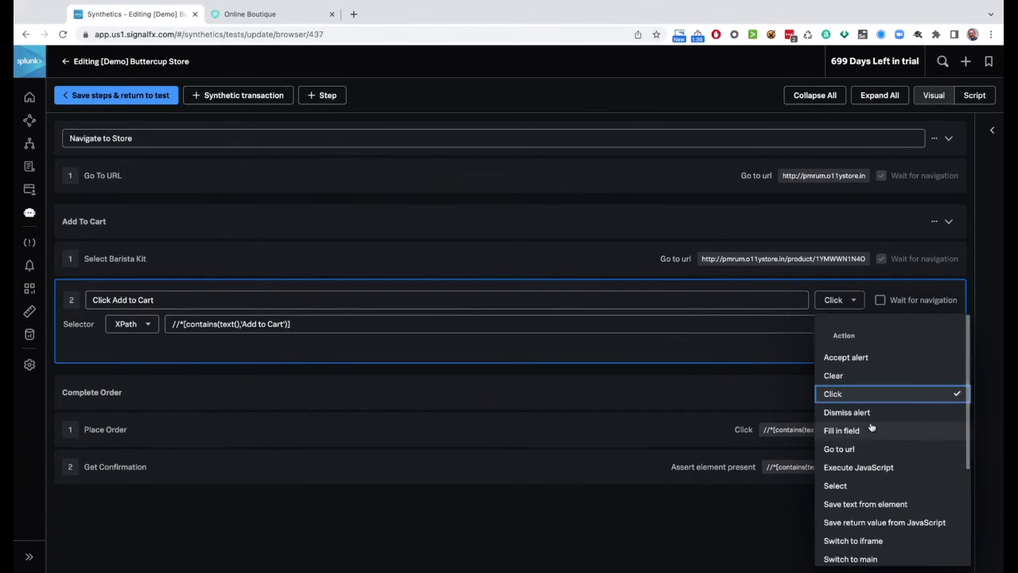
click(830, 300)
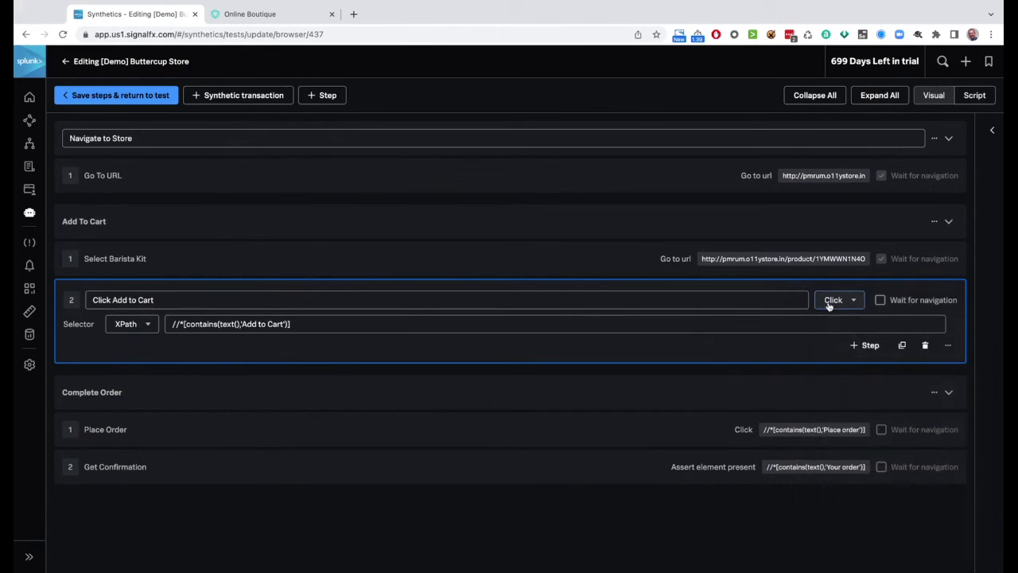
View the selector types offered for the Click Add to Cart step and highlight the Add to Cart text in its XPath selector
click(150, 326)
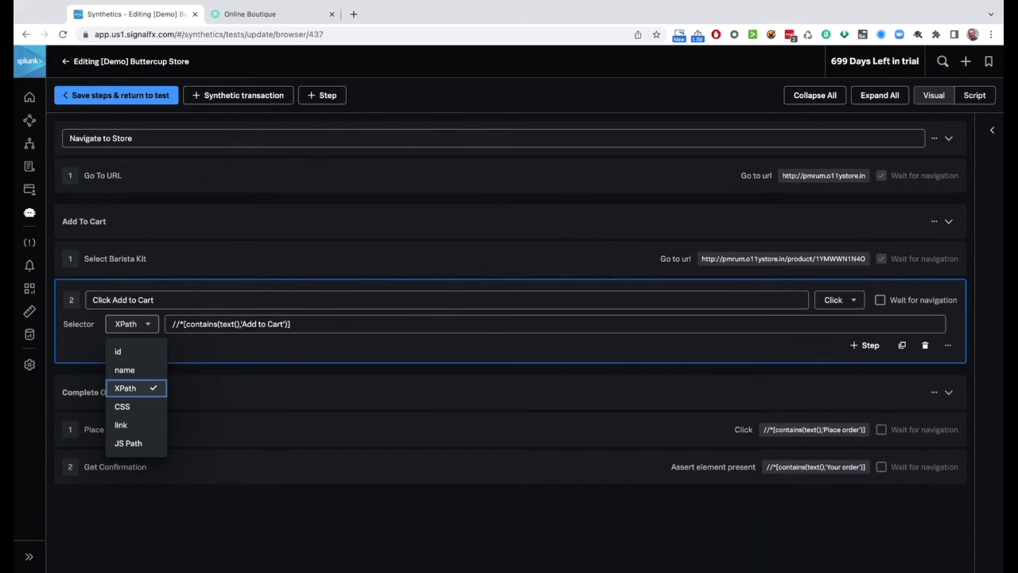
click(216, 324)
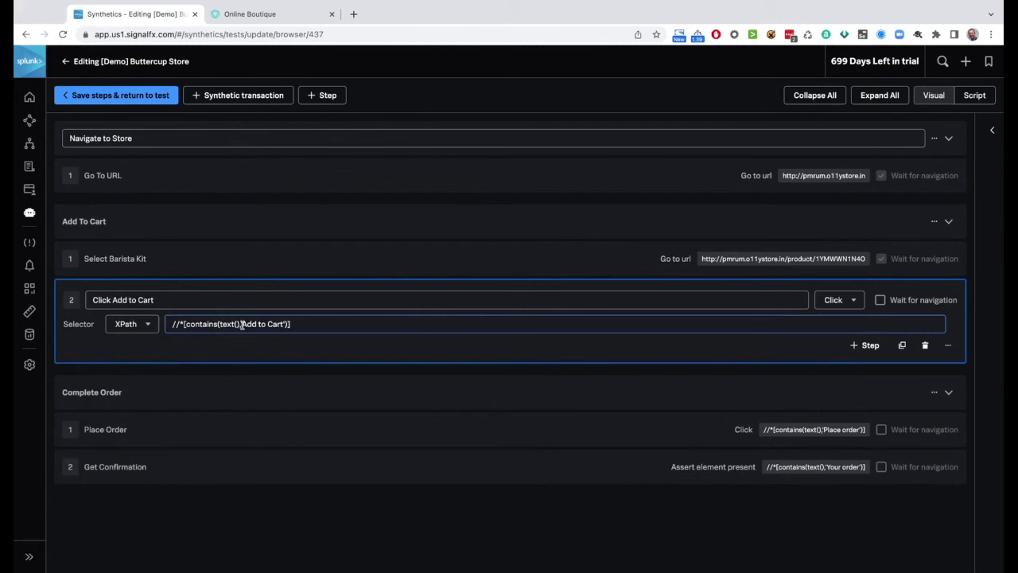
click(241, 324)
key(shift+Right)
key(shift+Right)
key(shift+Right)
key(shift+Right)
key(shift+Right)
key(shift+Right)
key(shift+Right)
key(shift+Right)
key(shift+Right)
key(shift+Right)
key(shift+Right)
key(shift+Right)
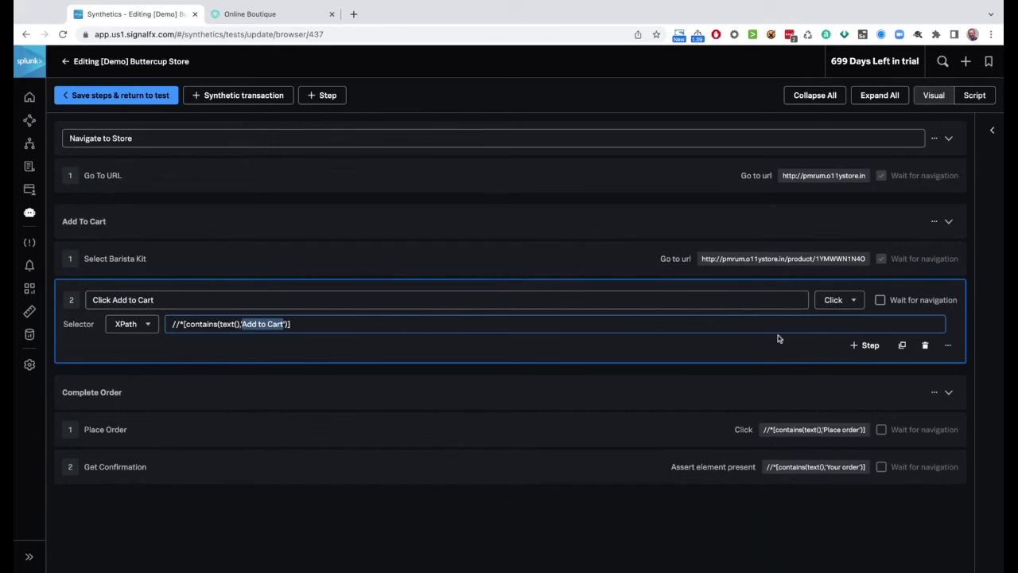
Expand the Place Order step, switch to the Online Boutique store and add one Home Barista Kit to the cart, viewing the checkout form
click(247, 398)
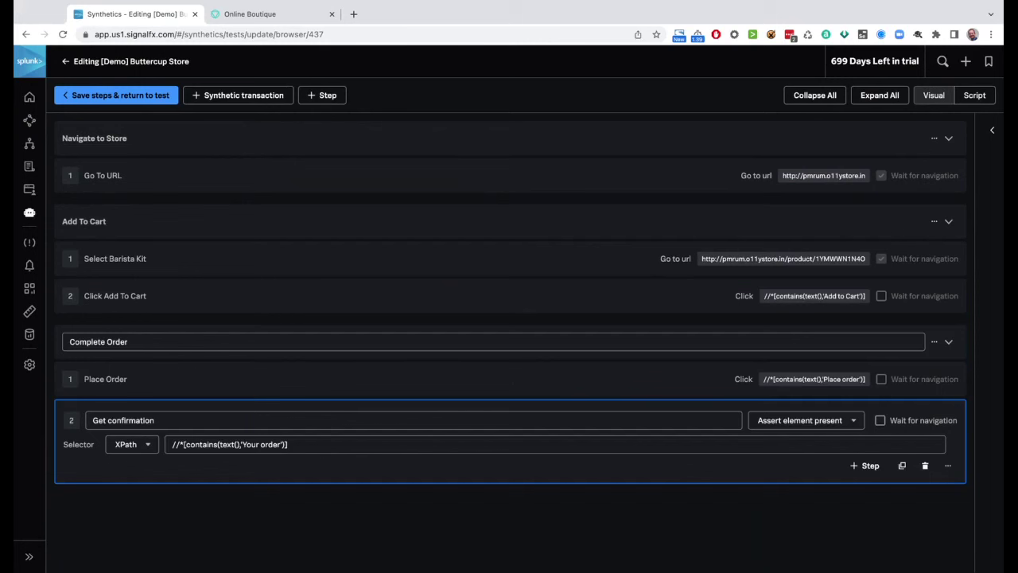
click(244, 382)
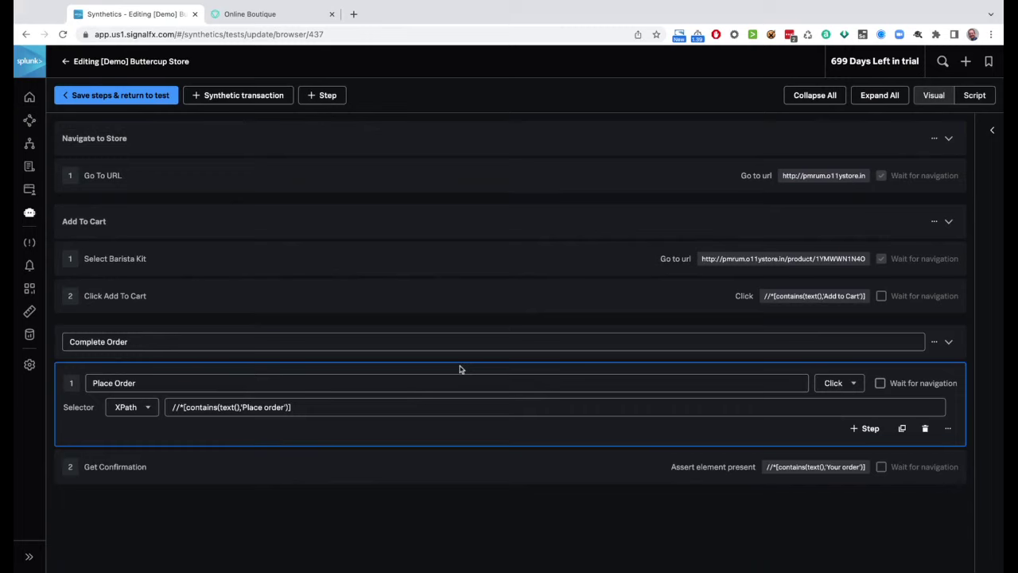
click(249, 13)
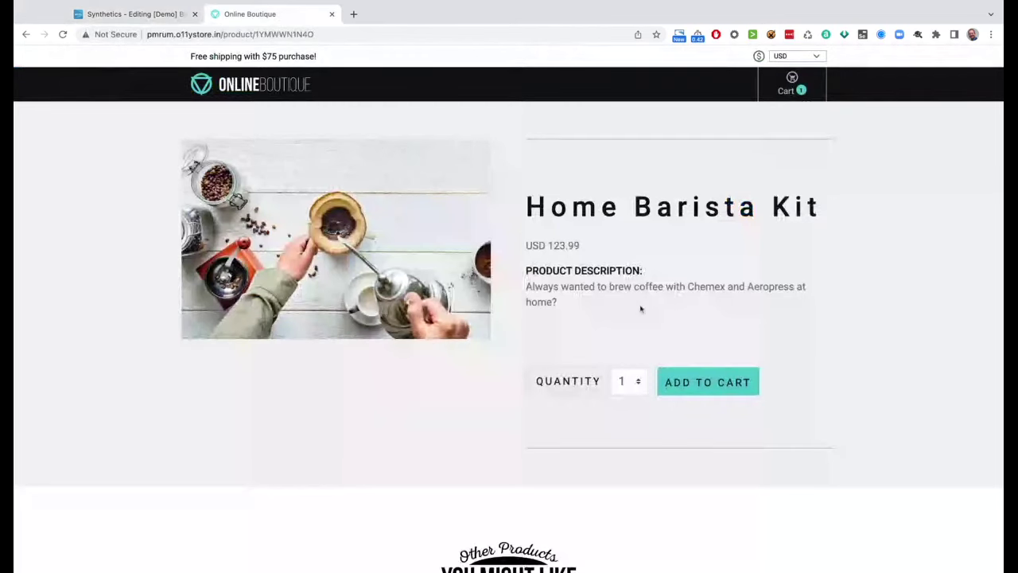
click(708, 382)
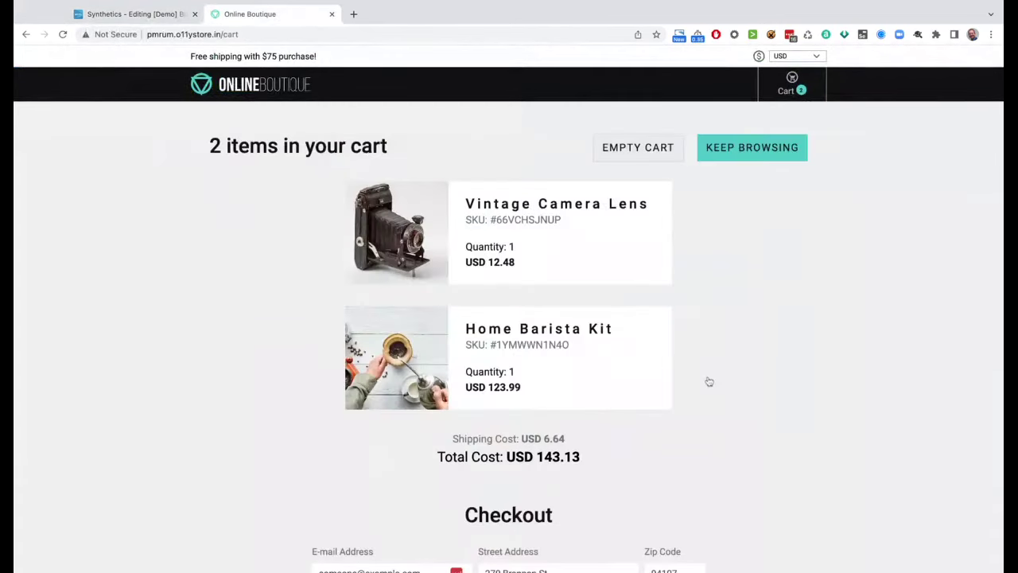
scroll(708, 381, down, 1)
scroll(509, 318, down, 5)
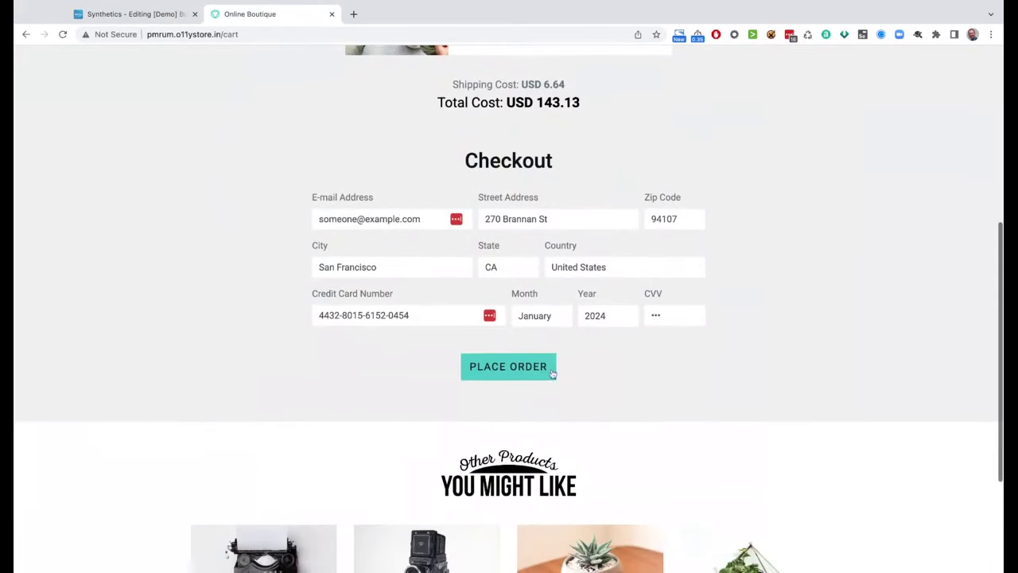
Return to the Splunk test editor, highlight the Place order text in the Place Order selector and expand the Get Confirmation step
click(104, 13)
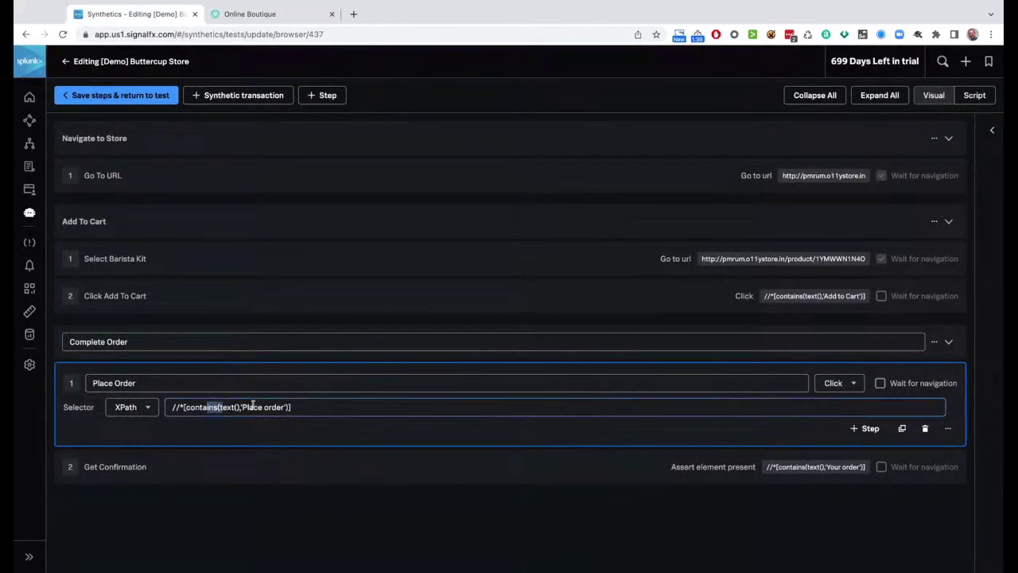
drag(243, 406, 286, 406)
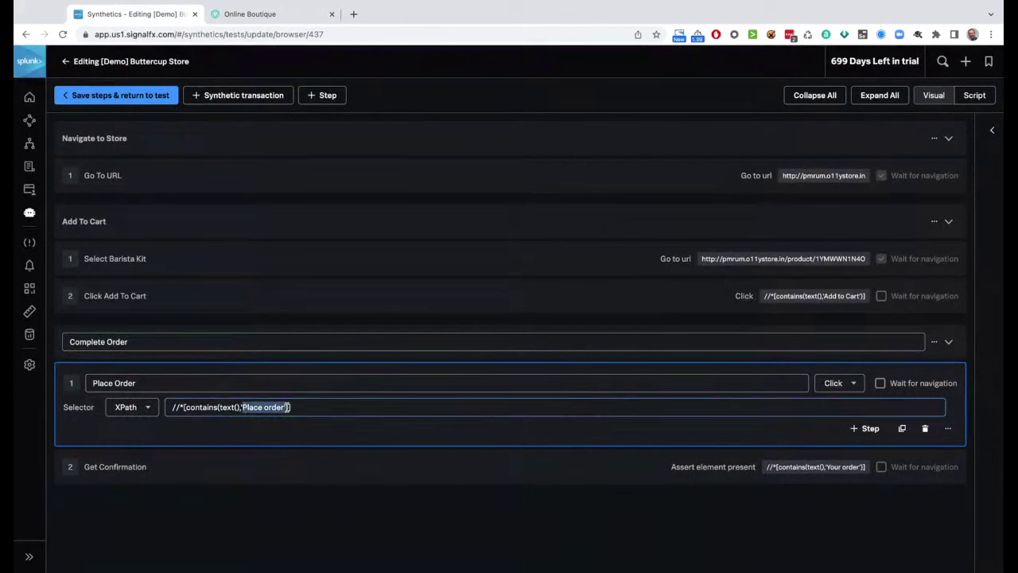
click(339, 475)
click(338, 474)
scroll(338, 473, down, 2)
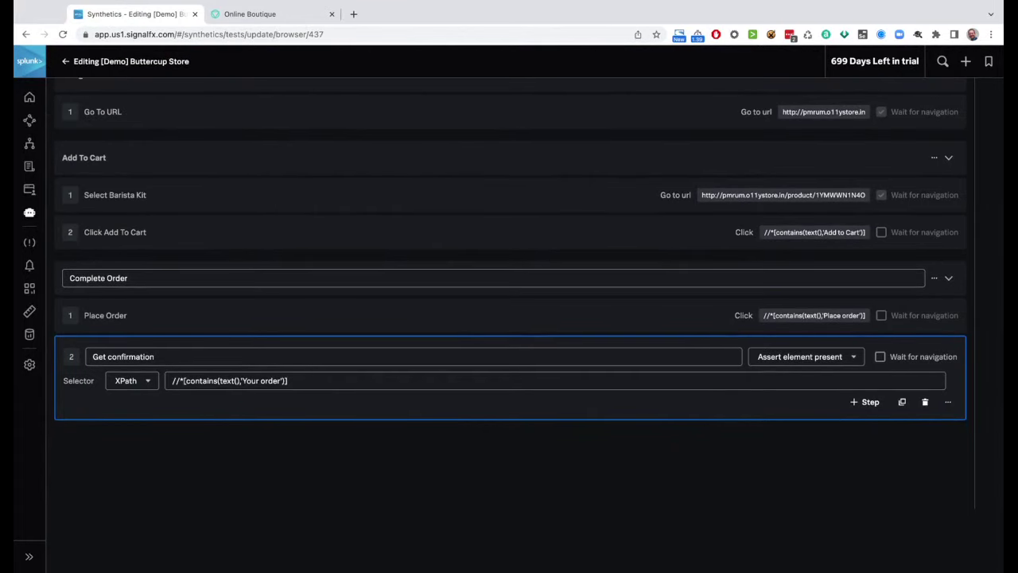
Place the order in the Online Boutique store and return to the Splunk test editor
click(276, 13)
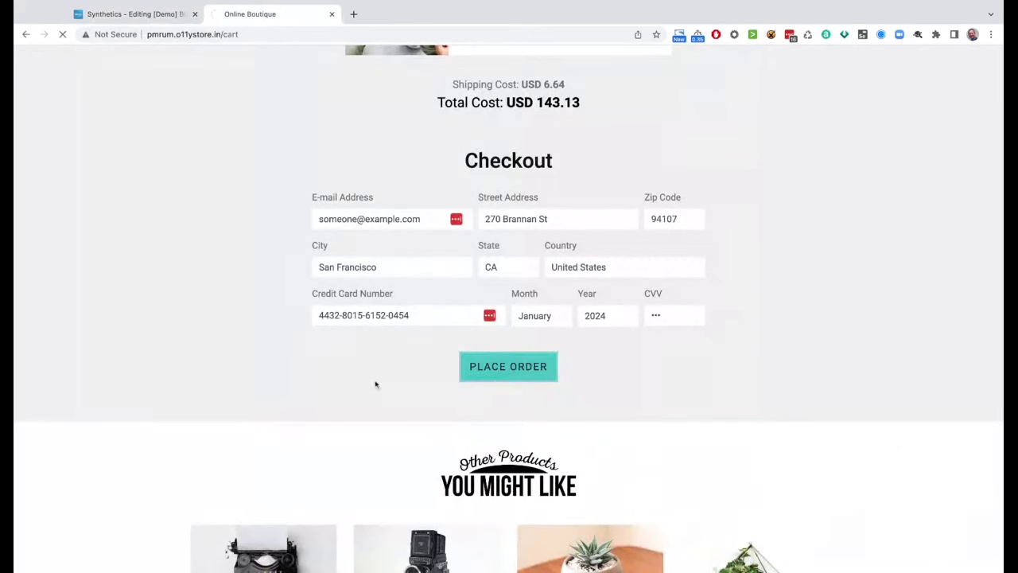
click(497, 376)
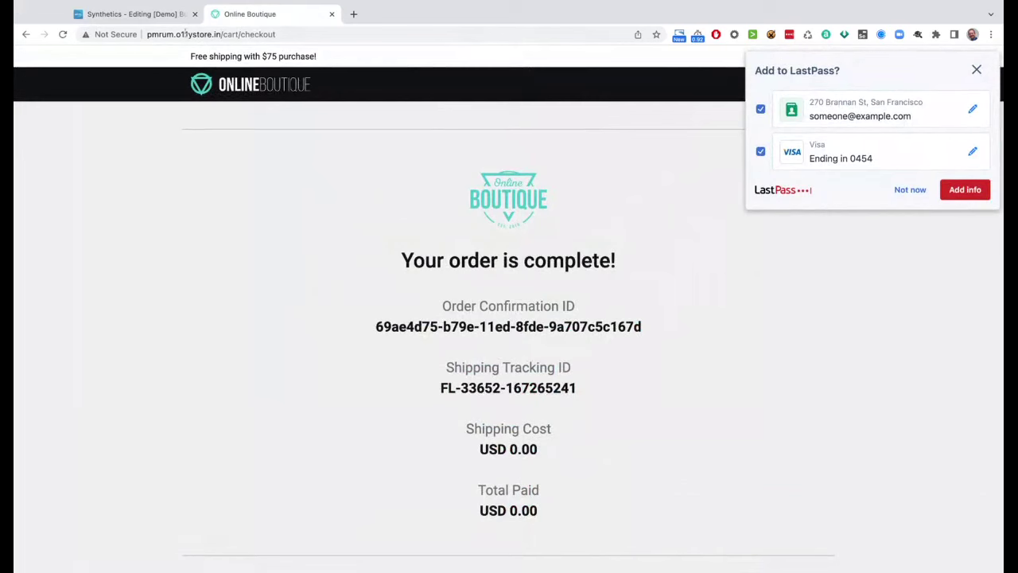
click(135, 14)
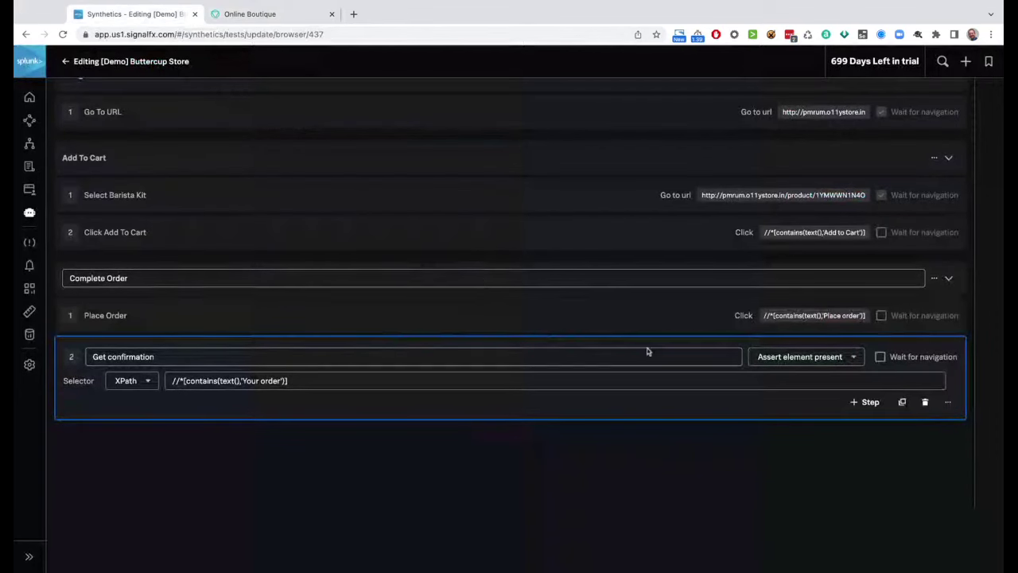
Review the wait assertions for the Get confirmation step, keep Assert element present and highlight the Your order text in its selector
click(817, 358)
scroll(840, 388, down, 5)
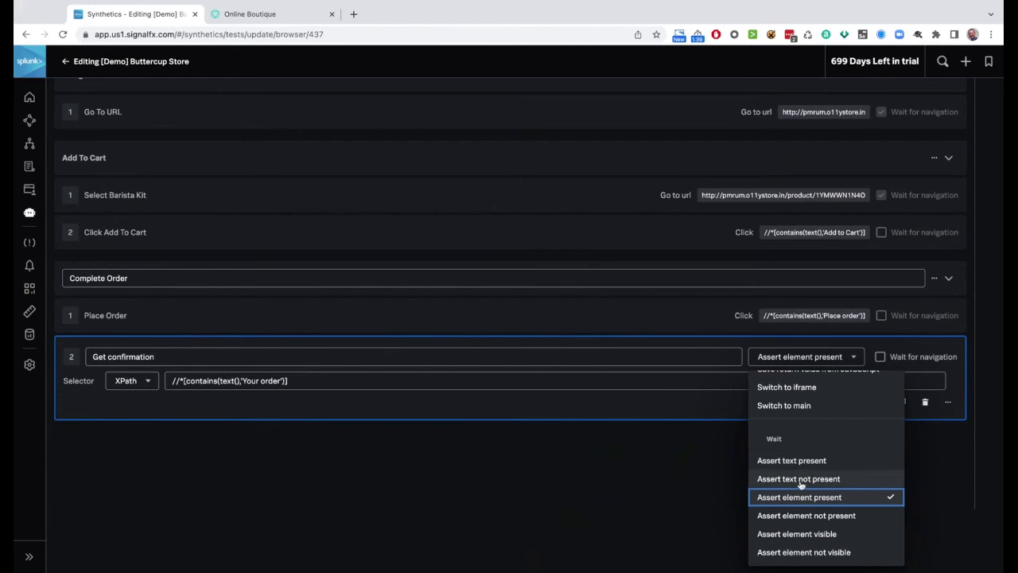
click(830, 498)
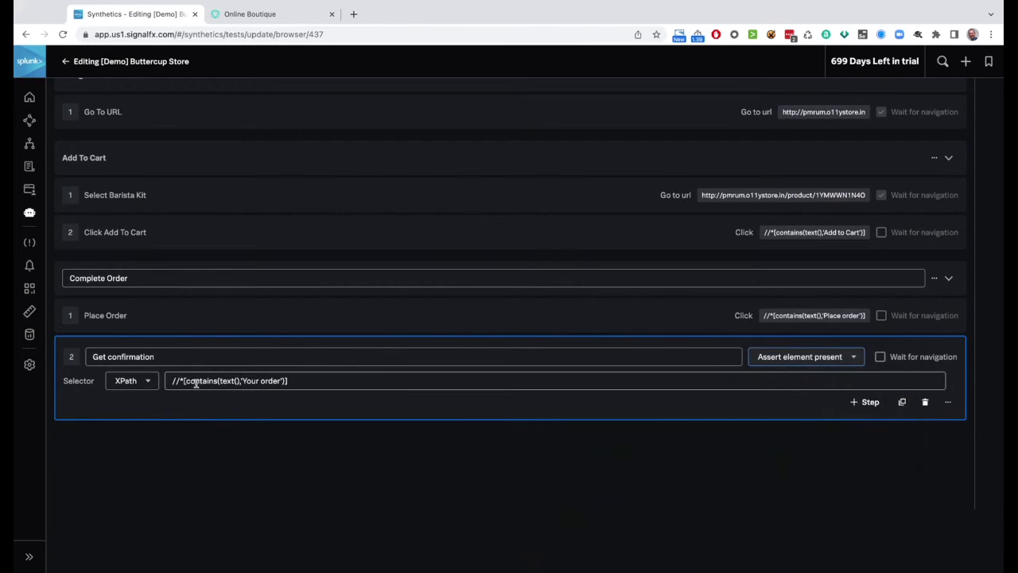
drag(273, 380, 244, 380)
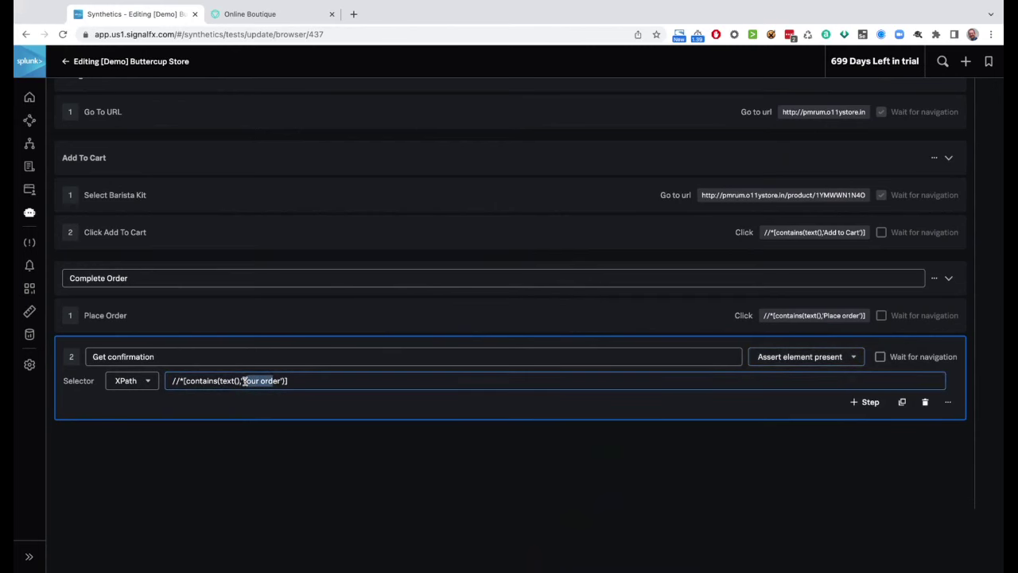
Highlight Your order on the store's order confirmation page to compare it with the selector, and return to the Splunk test editor
click(279, 16)
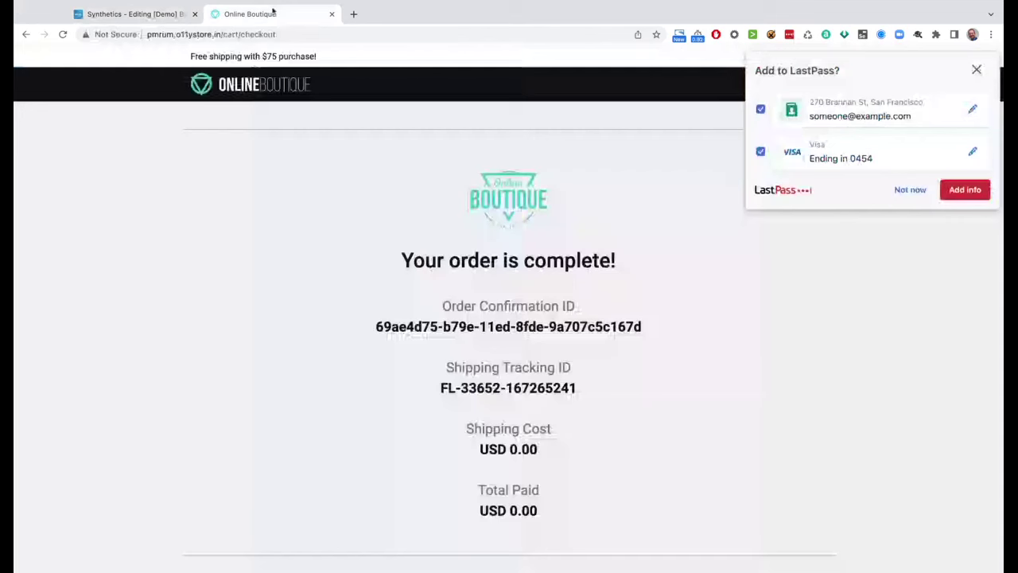
drag(402, 260, 498, 260)
scroll(502, 256, down, 2)
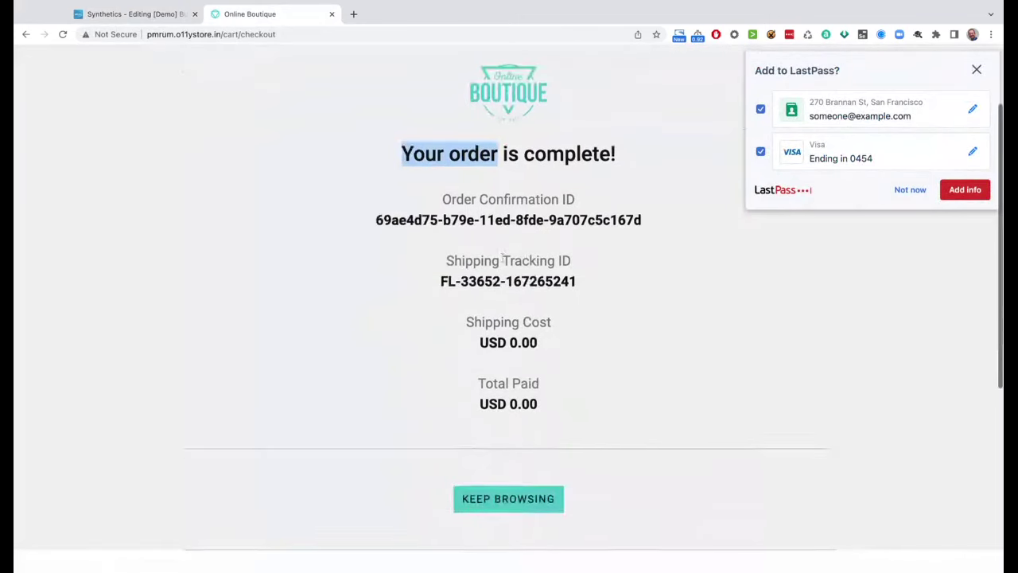
scroll(502, 256, up, 2)
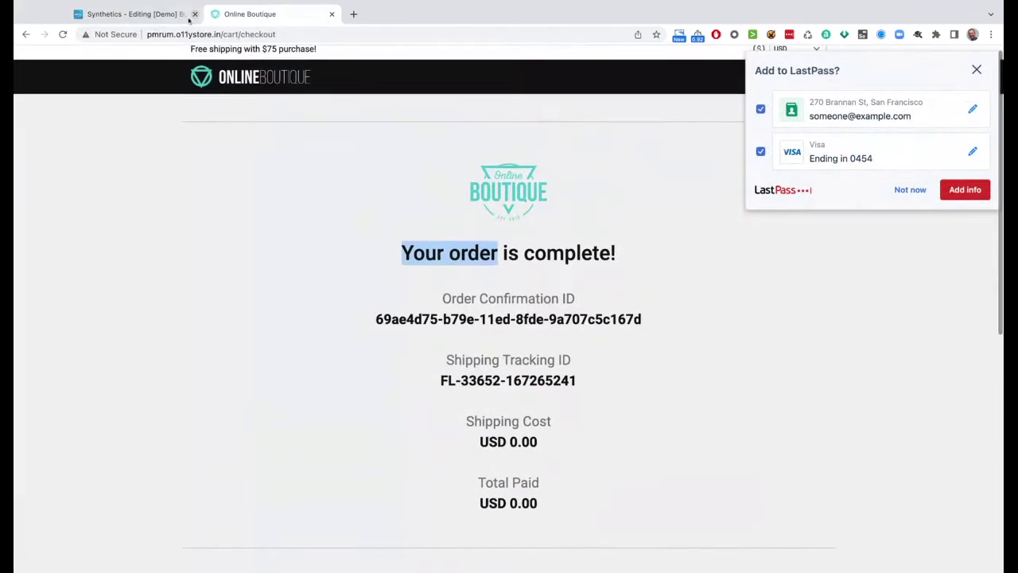
click(131, 13)
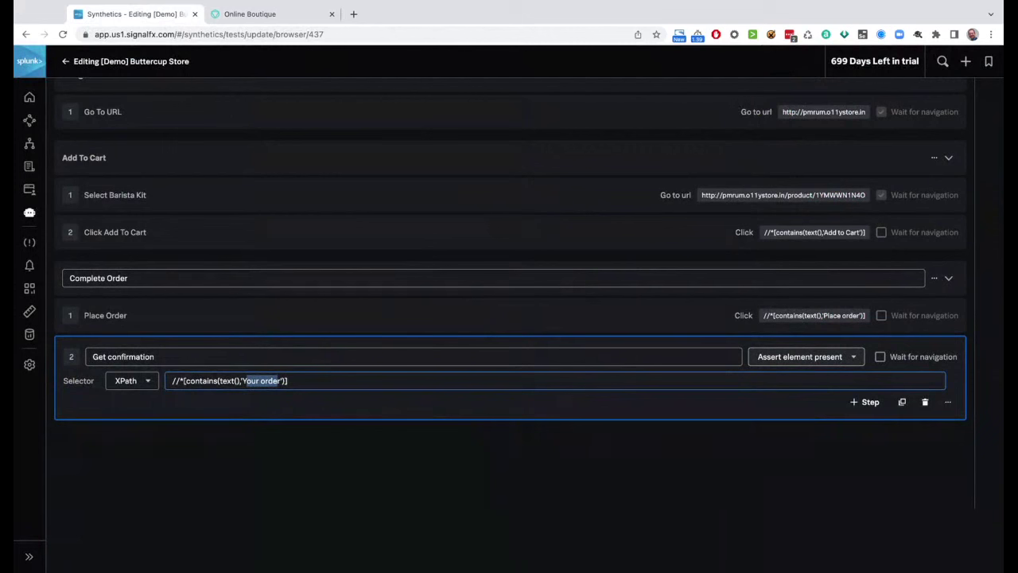
Look through the Get confirmation step's actions and assertions again, leaving the selection as it is
click(806, 356)
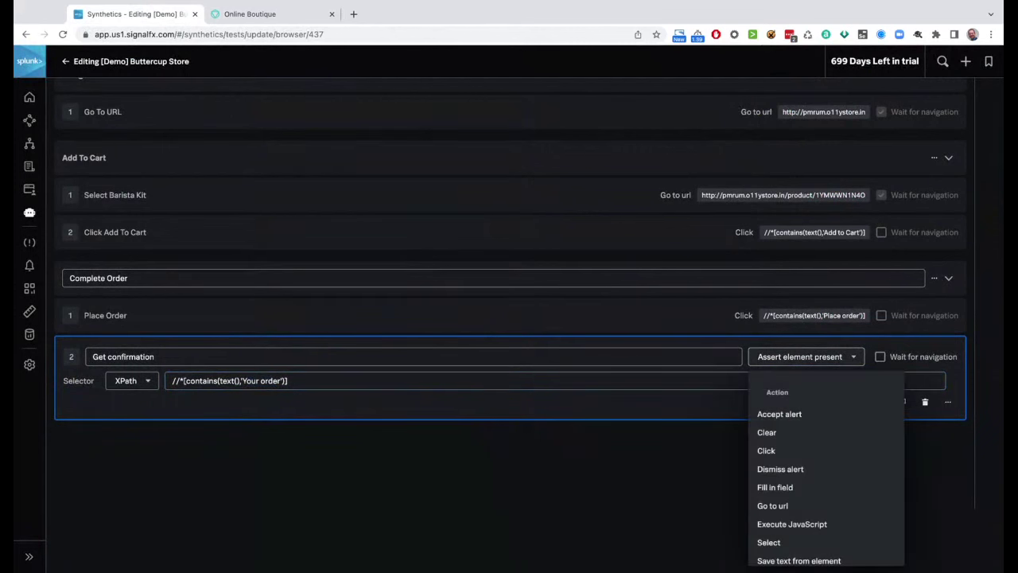
scroll(806, 485, down, 3)
scroll(805, 485, down, 3)
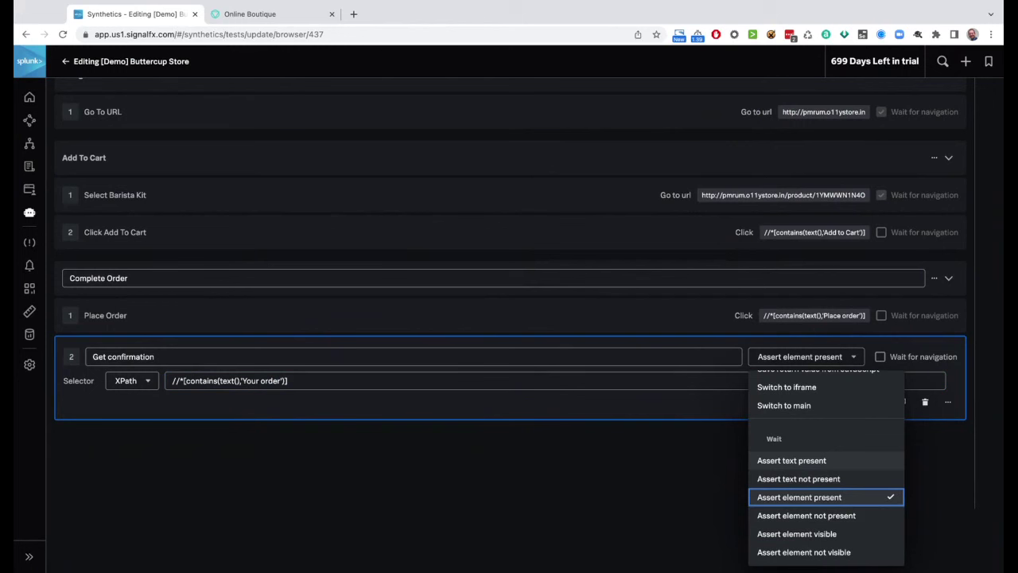
click(610, 458)
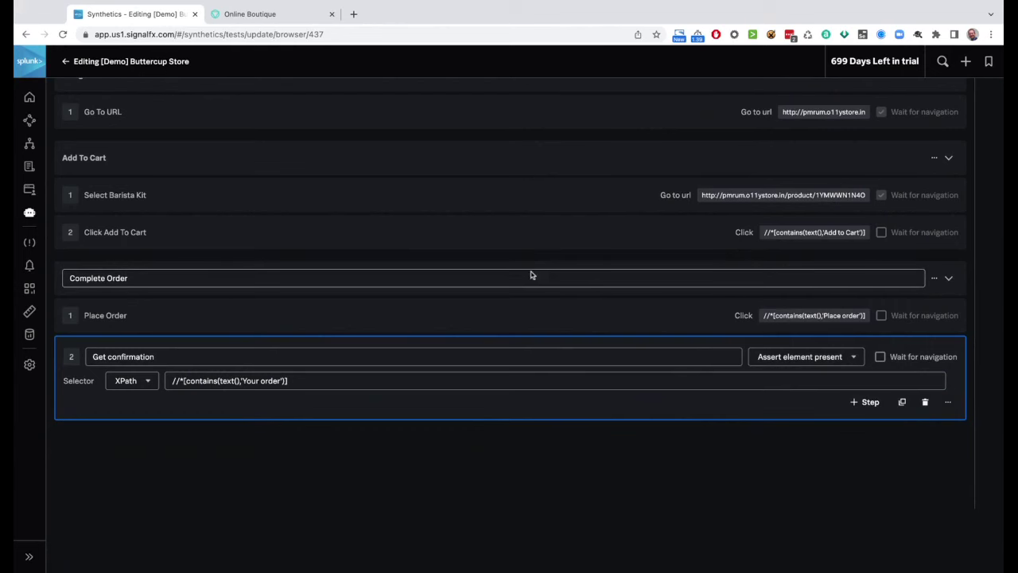
scroll(525, 262, up, 2)
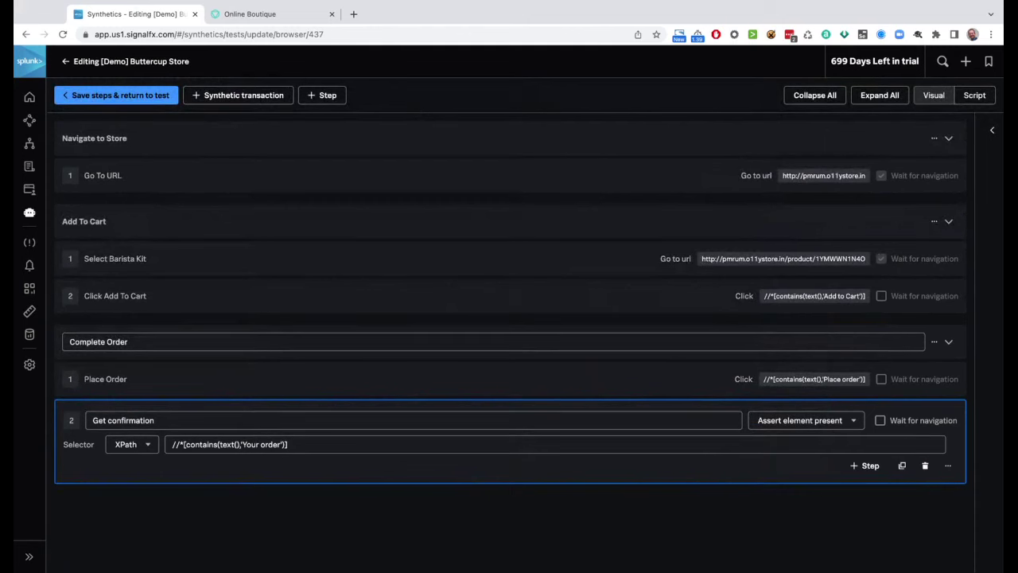
Leave the step editor for the Synthetics test list and open the [Demo] - Spotify Search > Get Track > Validate Artists API test
click(68, 64)
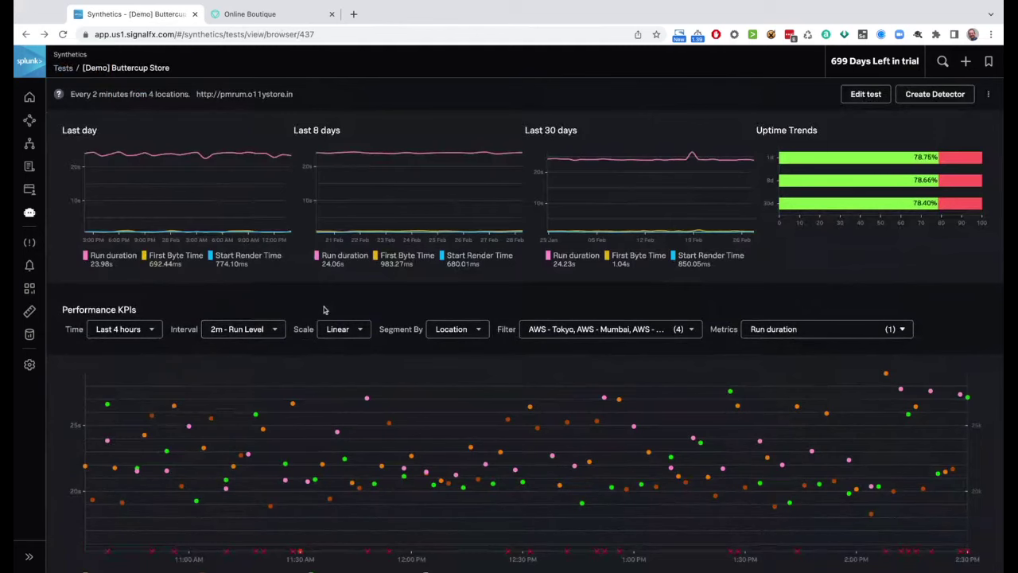
click(63, 70)
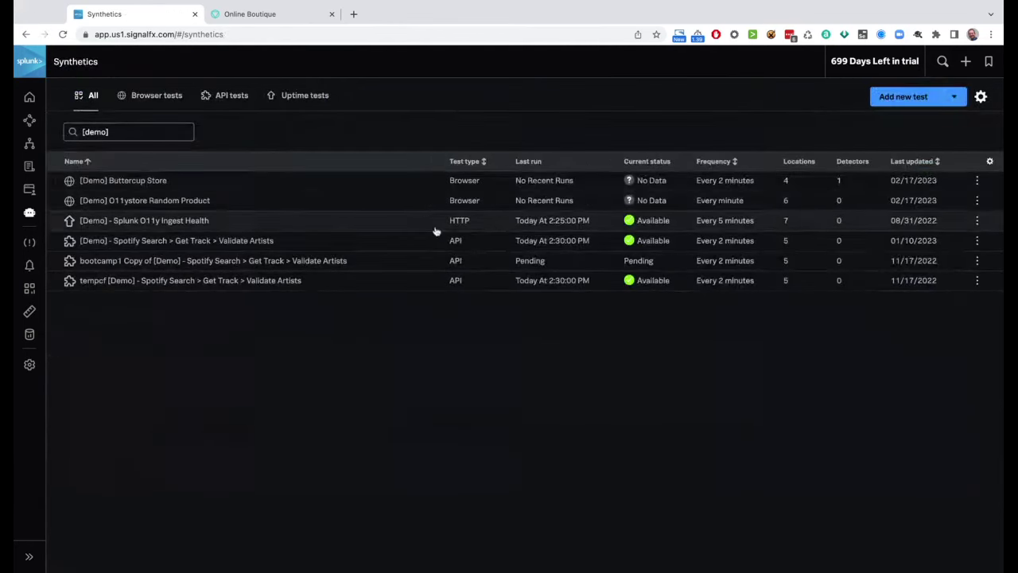
click(198, 241)
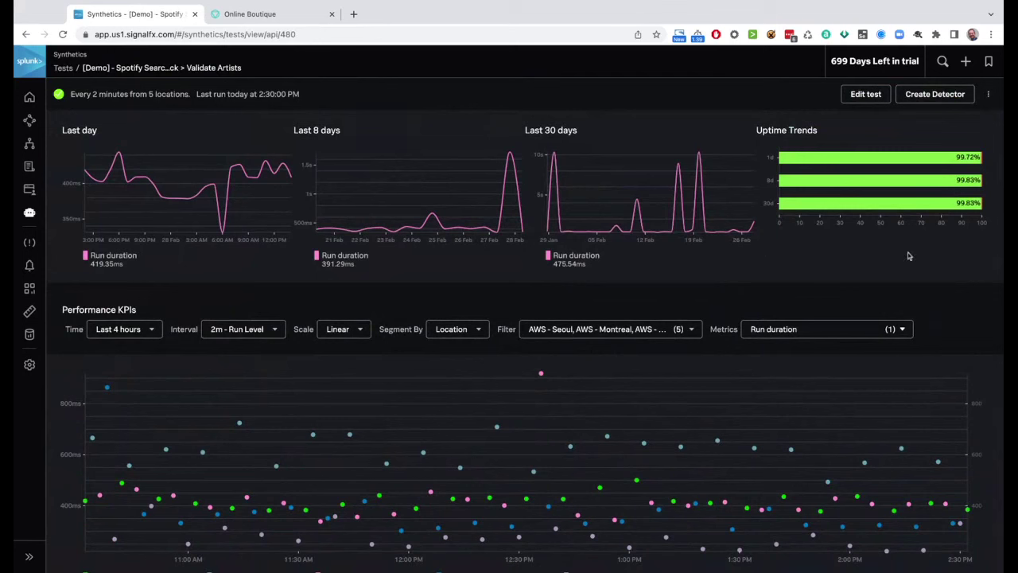
Look at the request breakdown of the Spotify test's latest AWS - N. Virginia run, and return to the test overview
scroll(835, 290, down, 4)
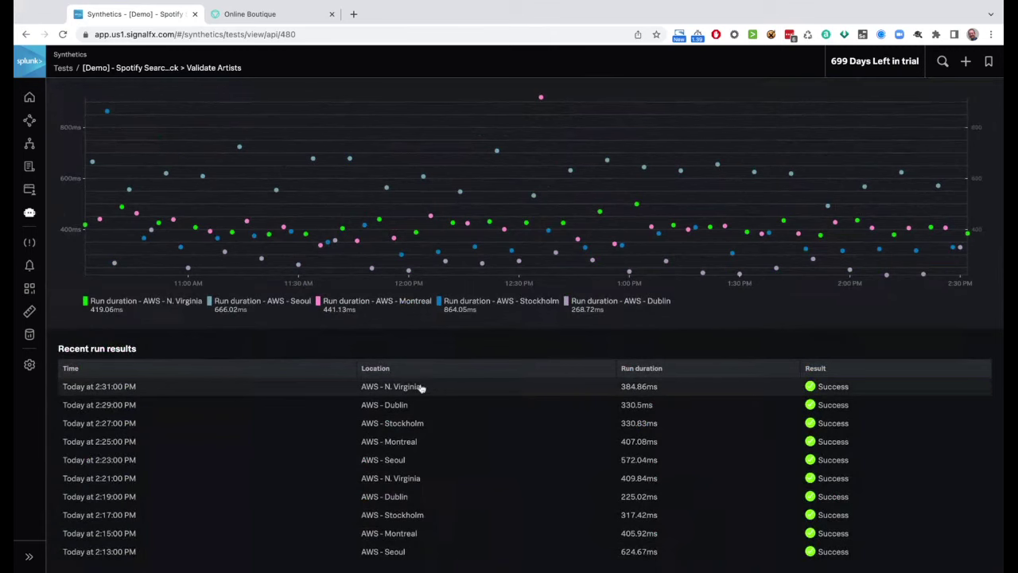
click(125, 387)
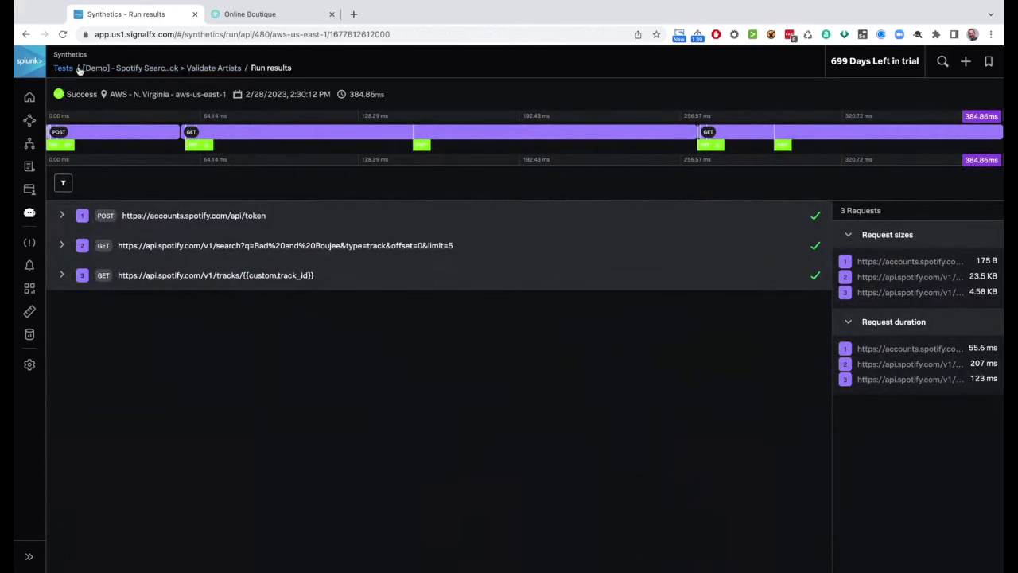
click(109, 68)
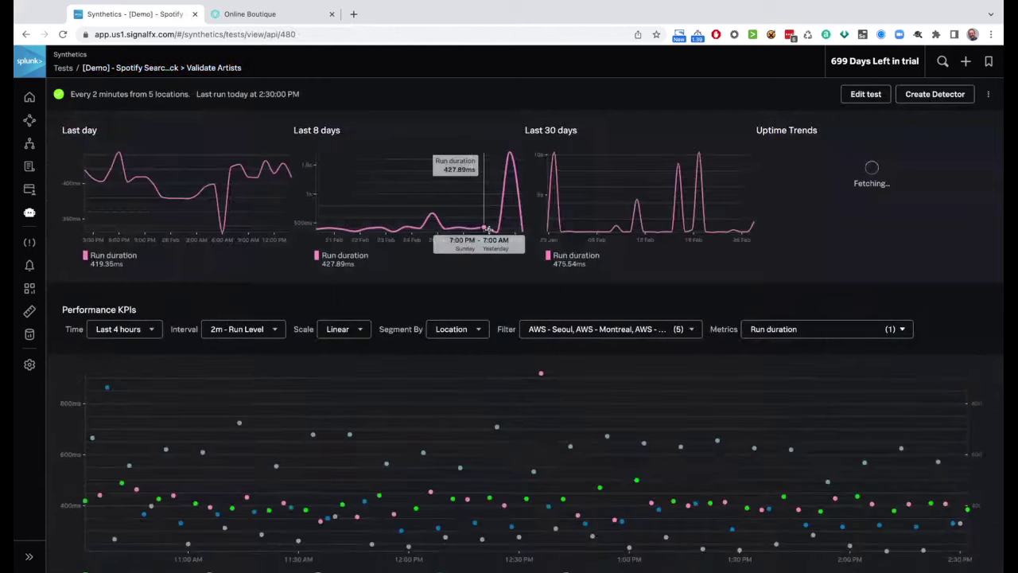
Edit the Spotify test's Request Auth Token request, adding a blank Extract setup step and expanding its Request settings
click(863, 95)
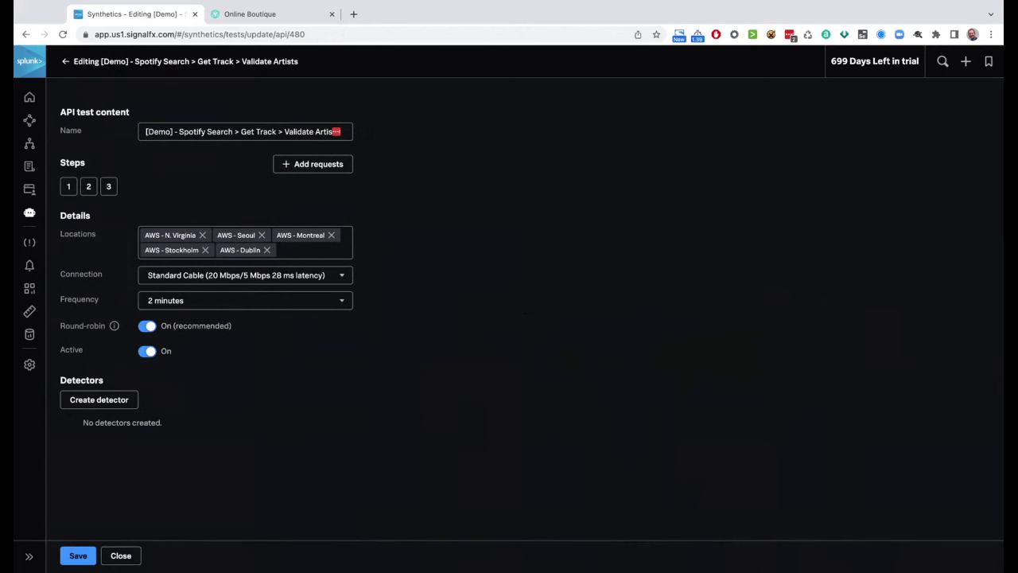
click(316, 165)
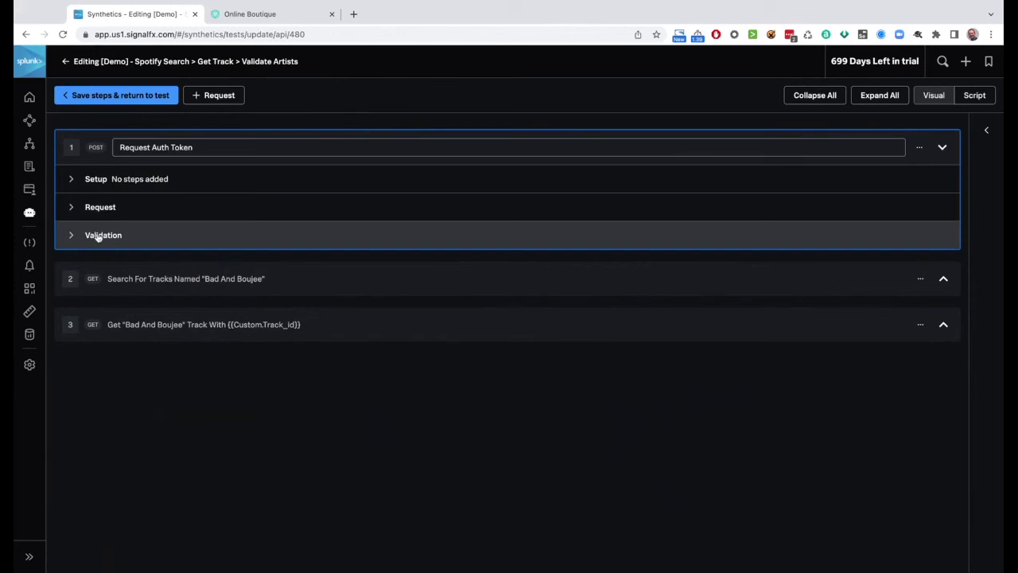
click(70, 179)
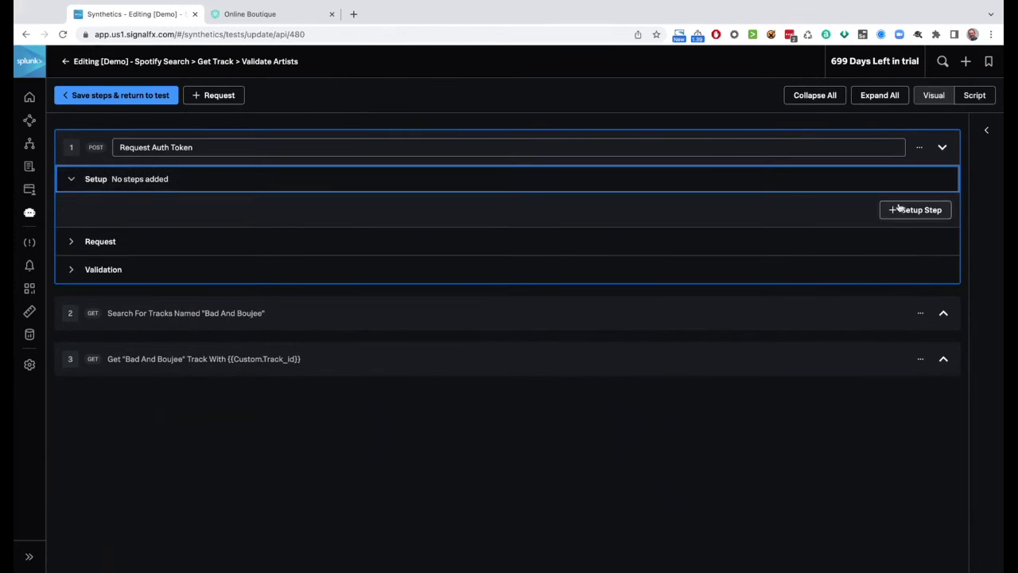
click(899, 209)
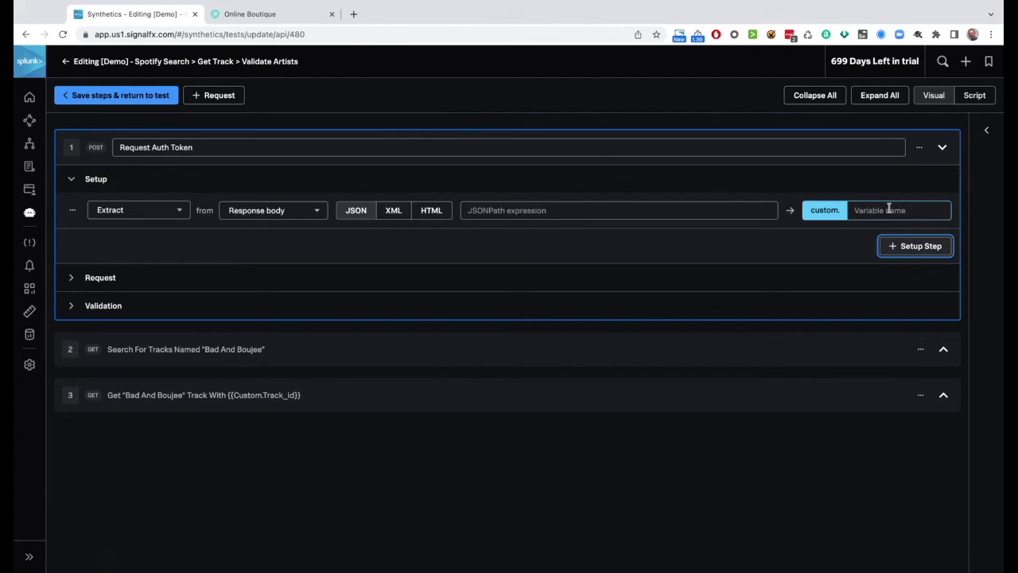
click(72, 182)
click(72, 207)
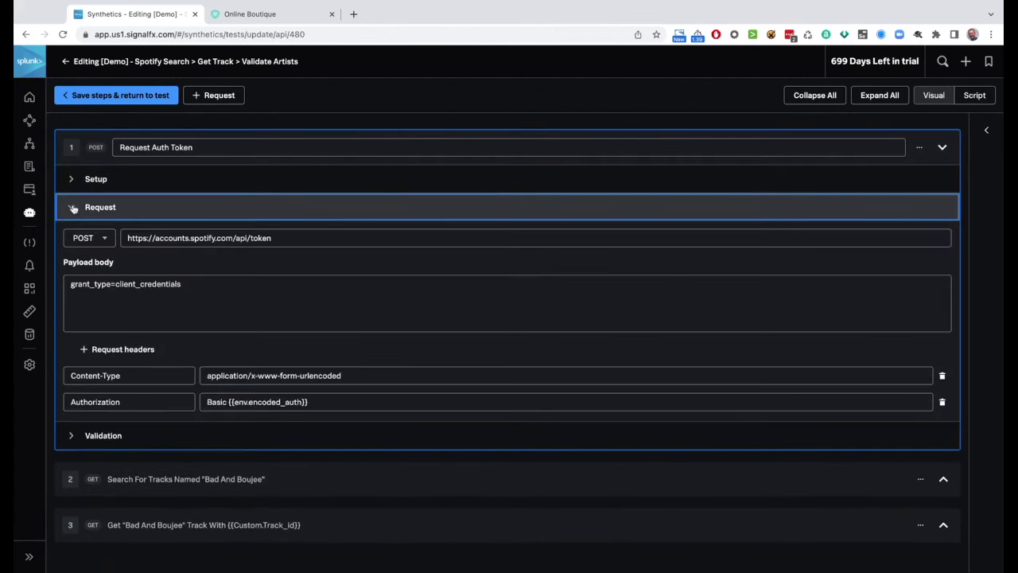
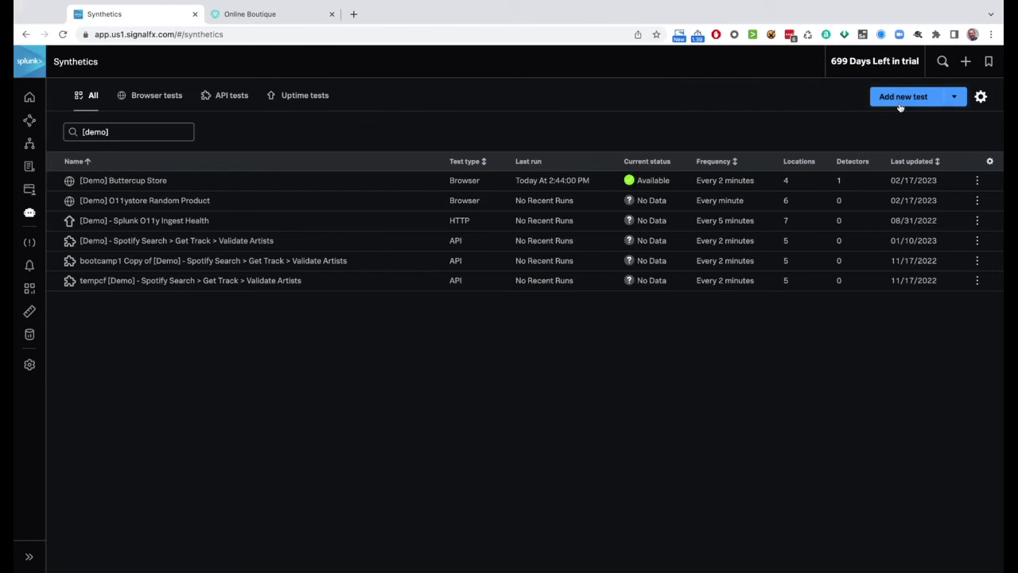
Look at the host and port fields of a new uptime Port Test form, and cancel it
click(954, 97)
key(Escape)
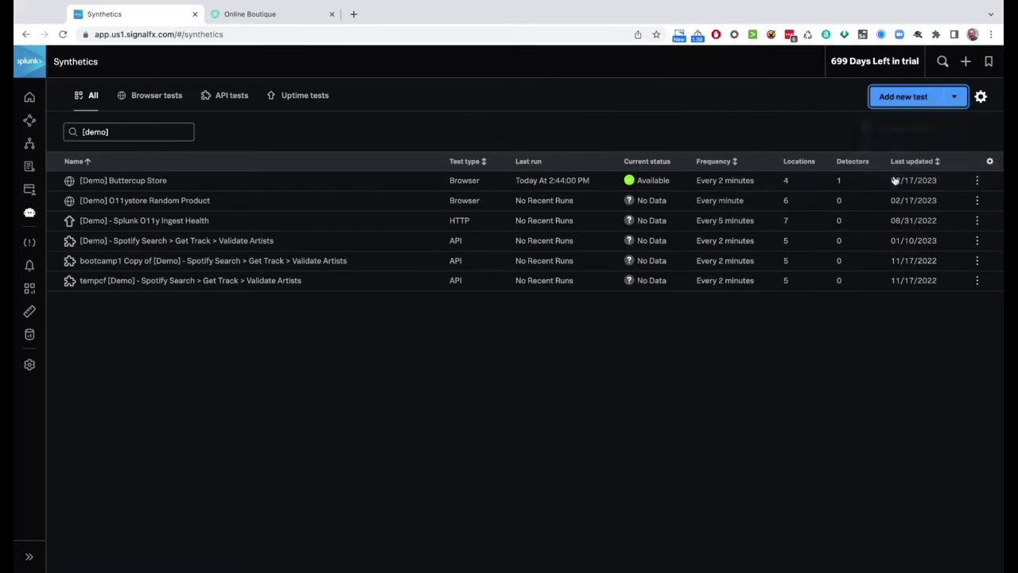
click(959, 96)
mouse_move(857, 180)
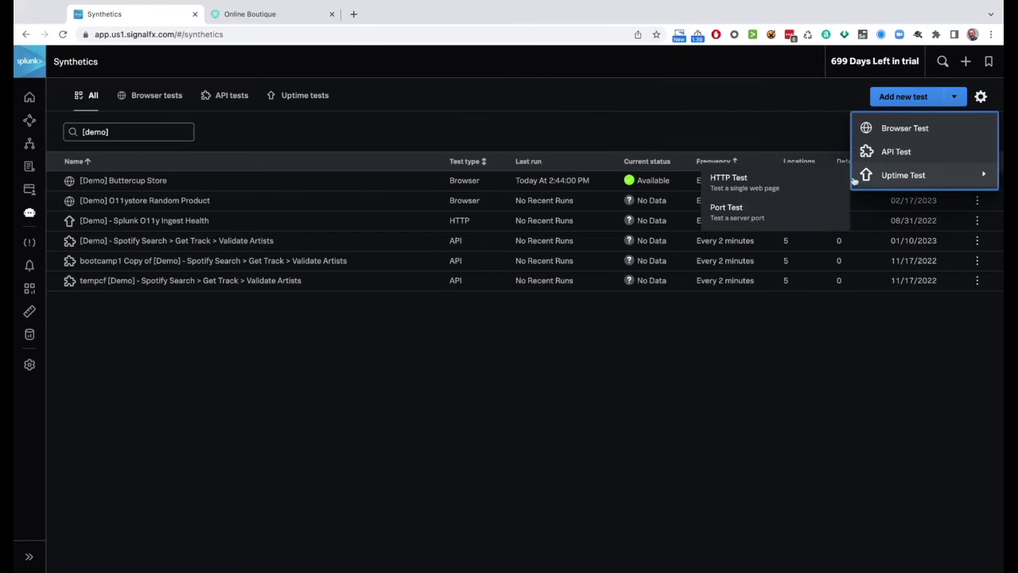
click(814, 209)
click(245, 171)
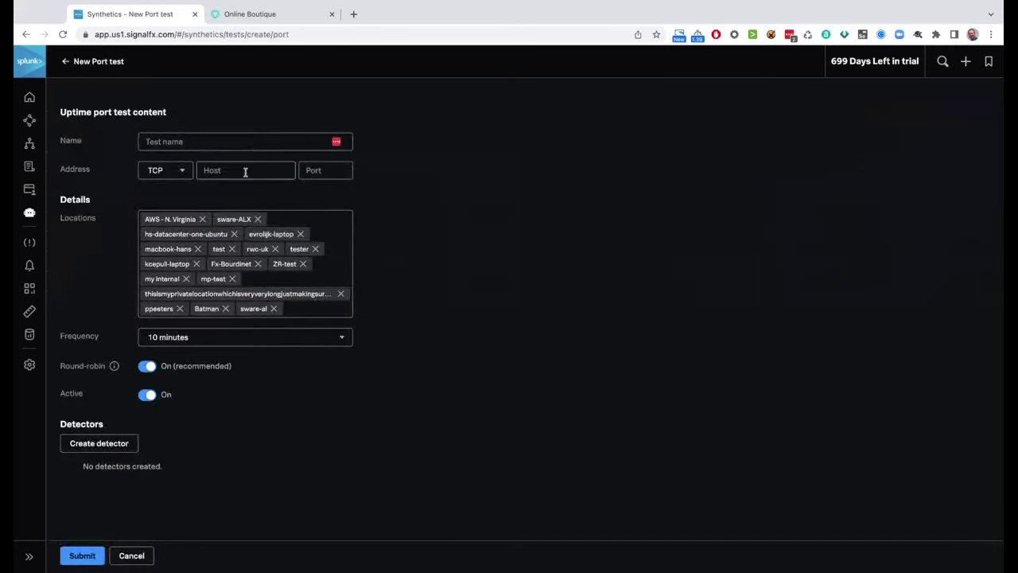
click(331, 170)
click(131, 556)
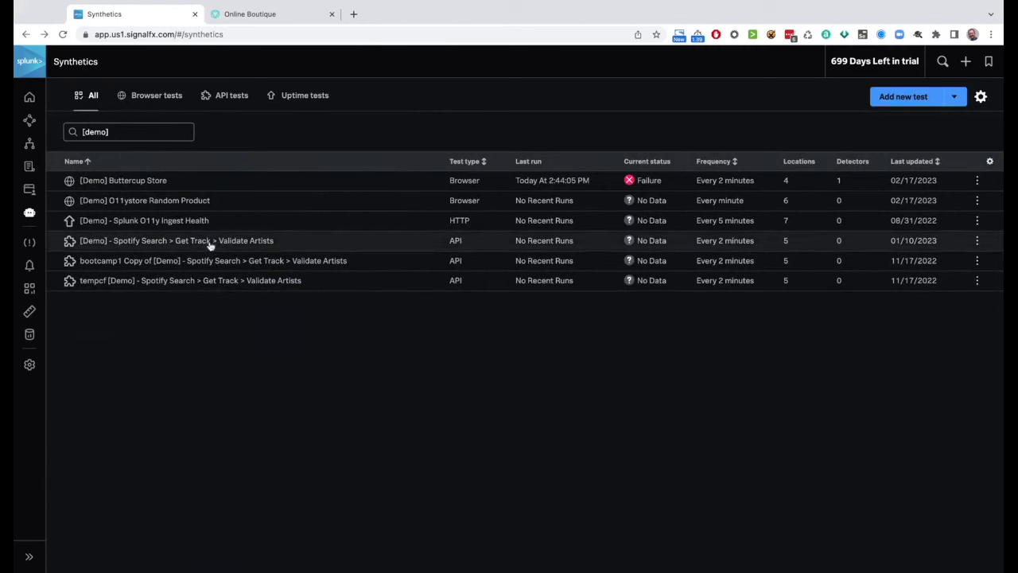
Open the [Demo] Buttercup Store browser test, glance over its overview, and bring up its edit form at the Detectors section
click(159, 182)
scroll(182, 474, down, 5)
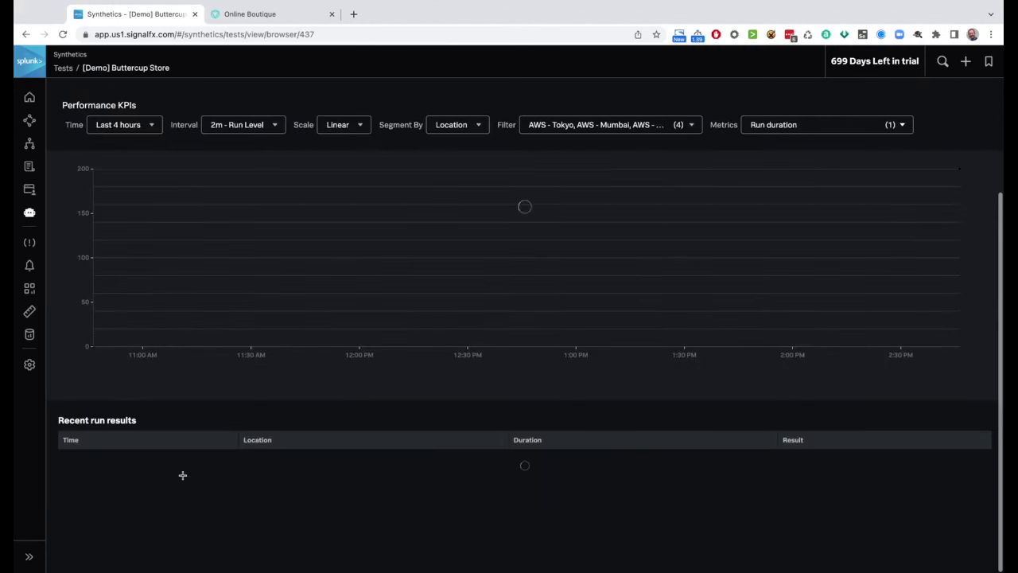
scroll(249, 435, up, 5)
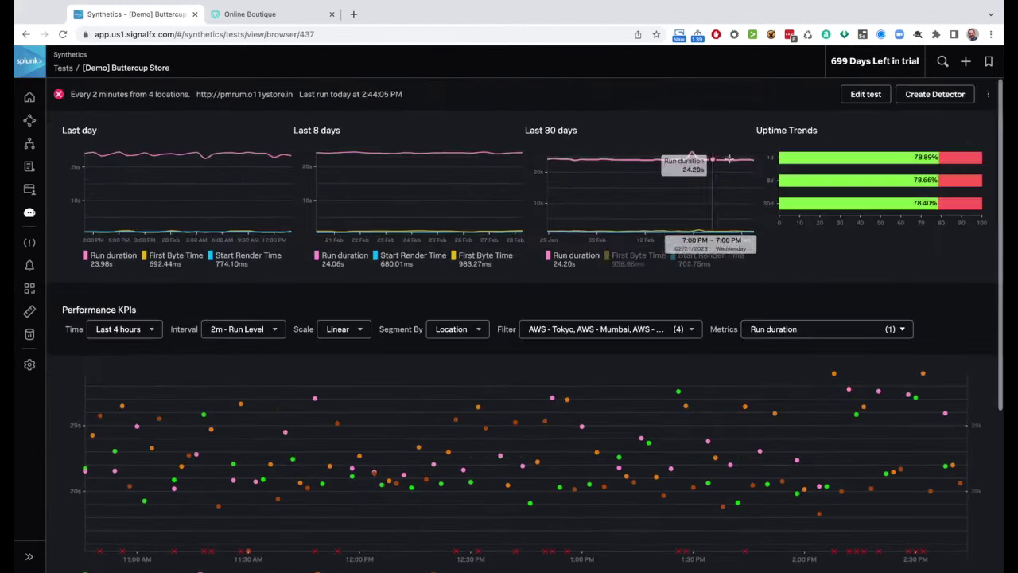
click(864, 93)
scroll(358, 354, down, 2)
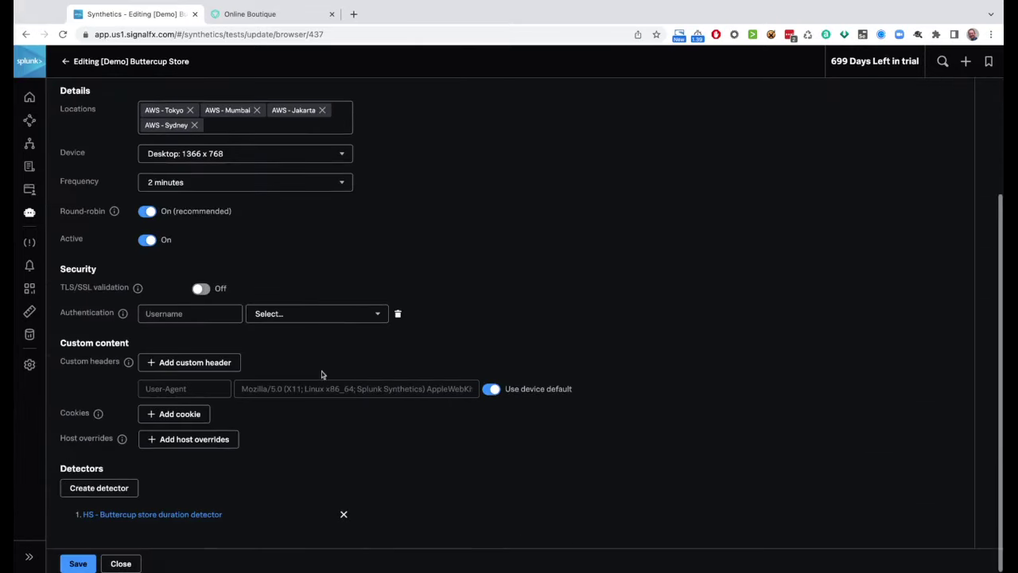
Start a new run duration detector, keep Violates Threshold at Once, set Split By Location to No, and close the test editor
click(123, 489)
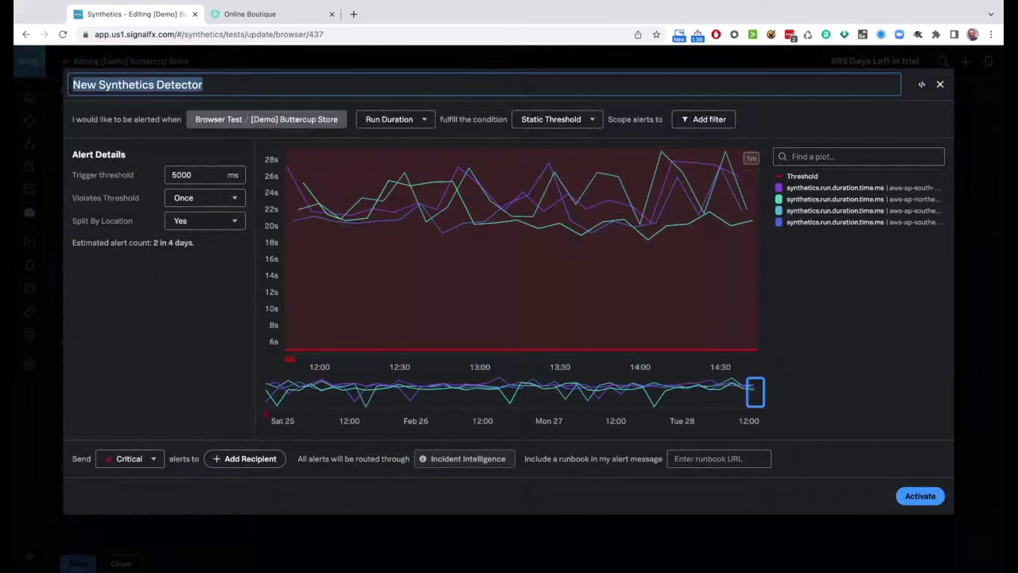
click(222, 199)
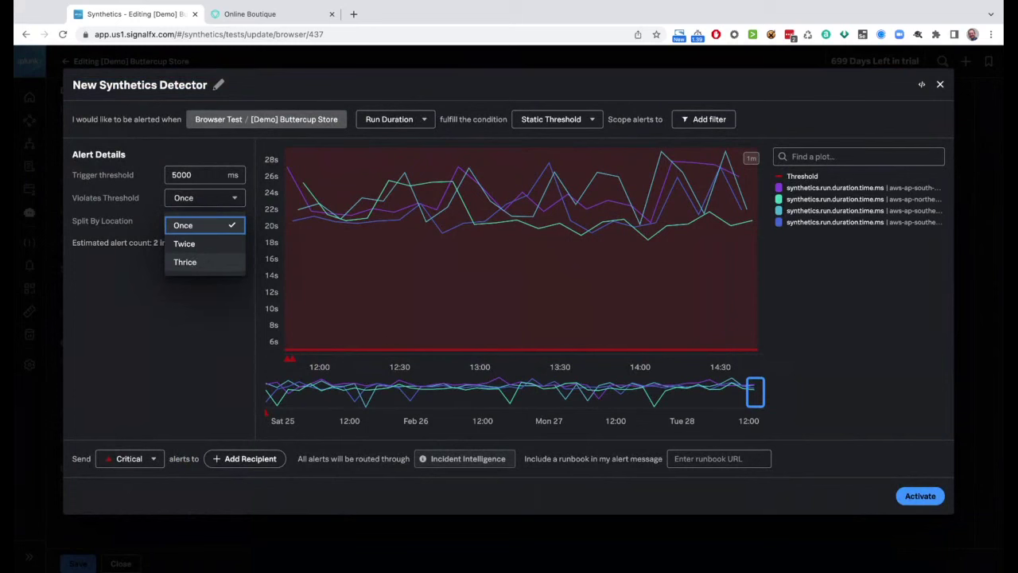
click(207, 227)
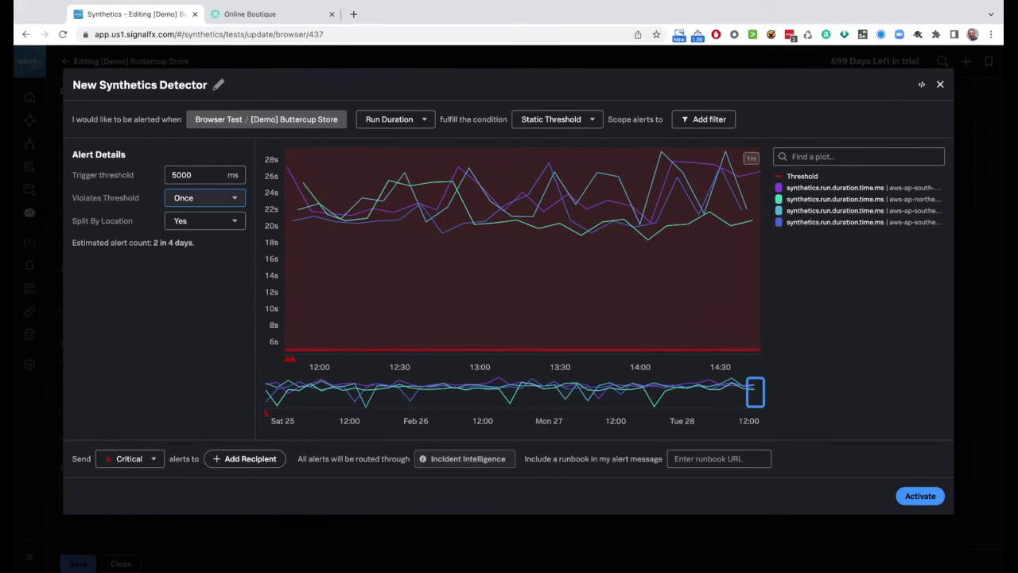
click(196, 225)
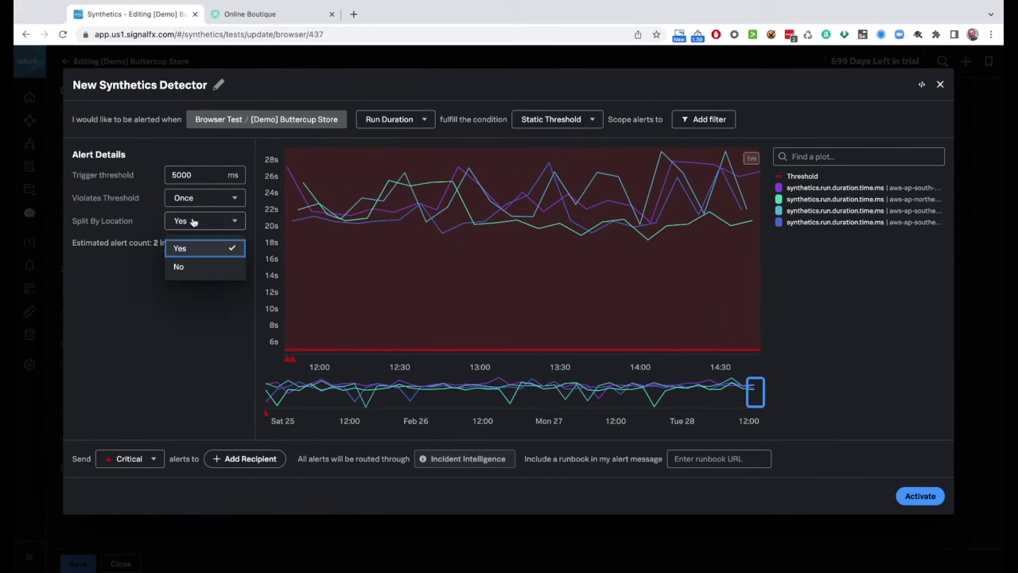
click(194, 265)
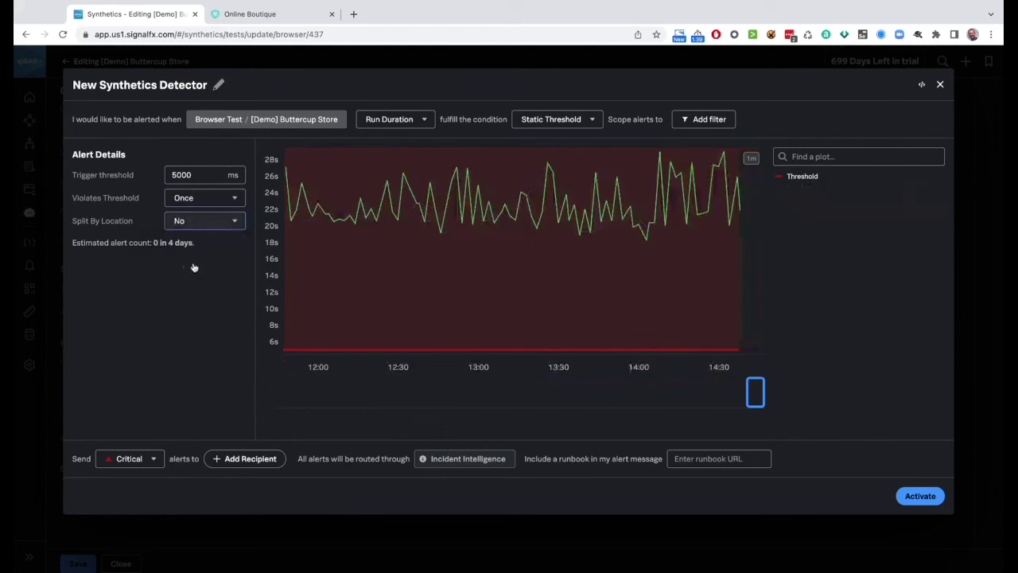
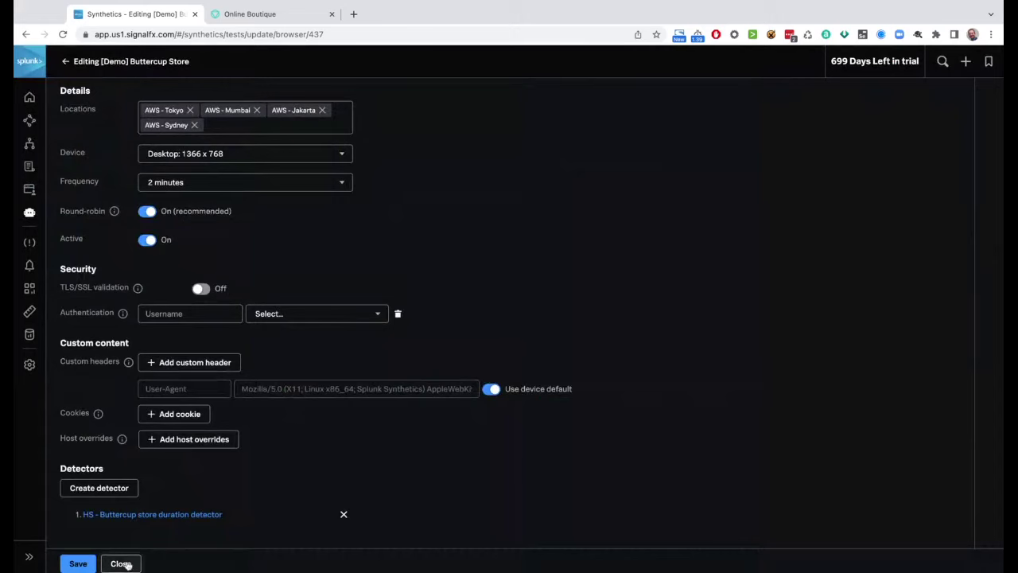
click(121, 563)
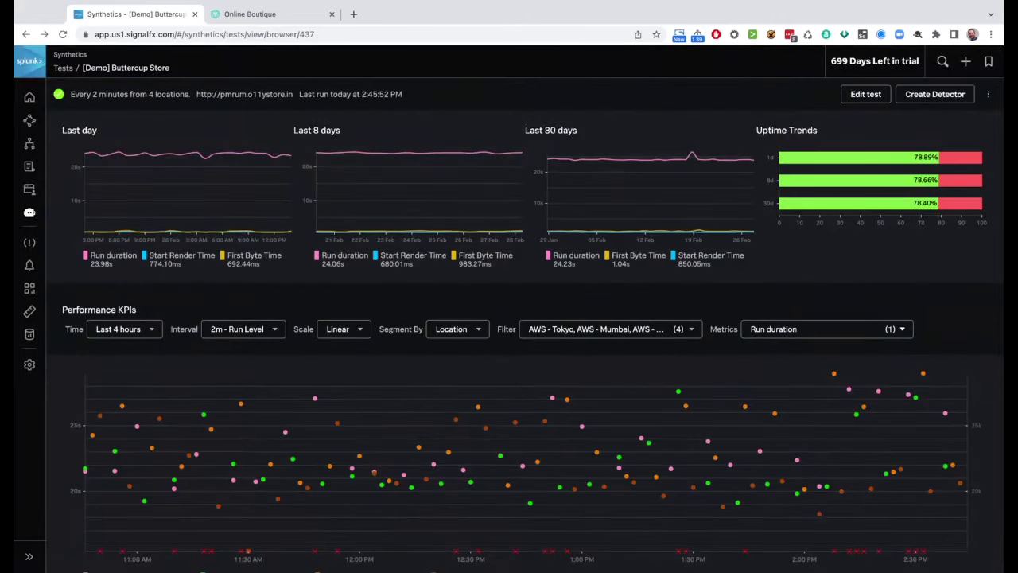
Reopen the Buttercup Store test for editing and review its details, security, custom content and detector settings
click(865, 94)
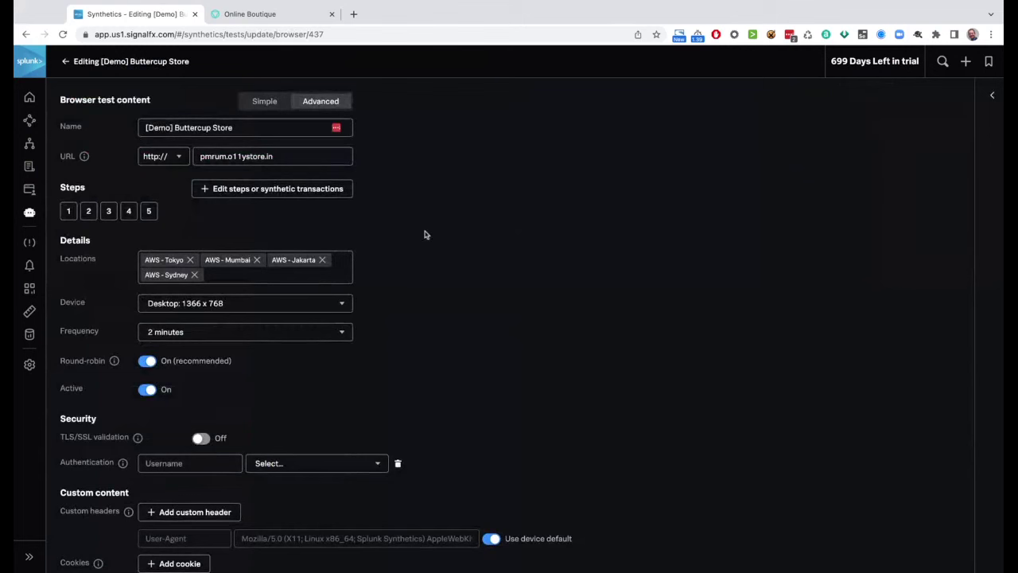
scroll(425, 235, down, 3)
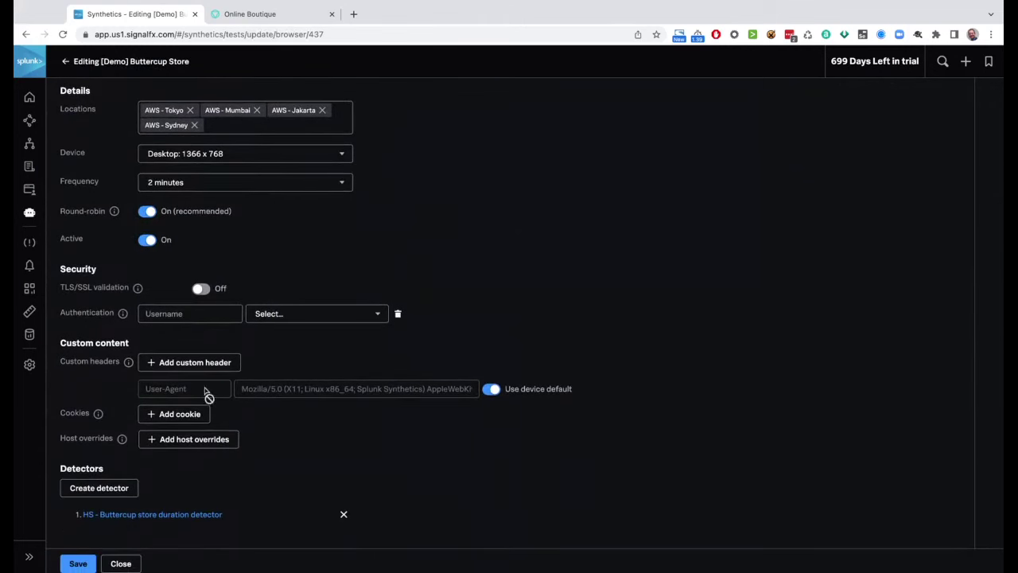
scroll(193, 393, up, 3)
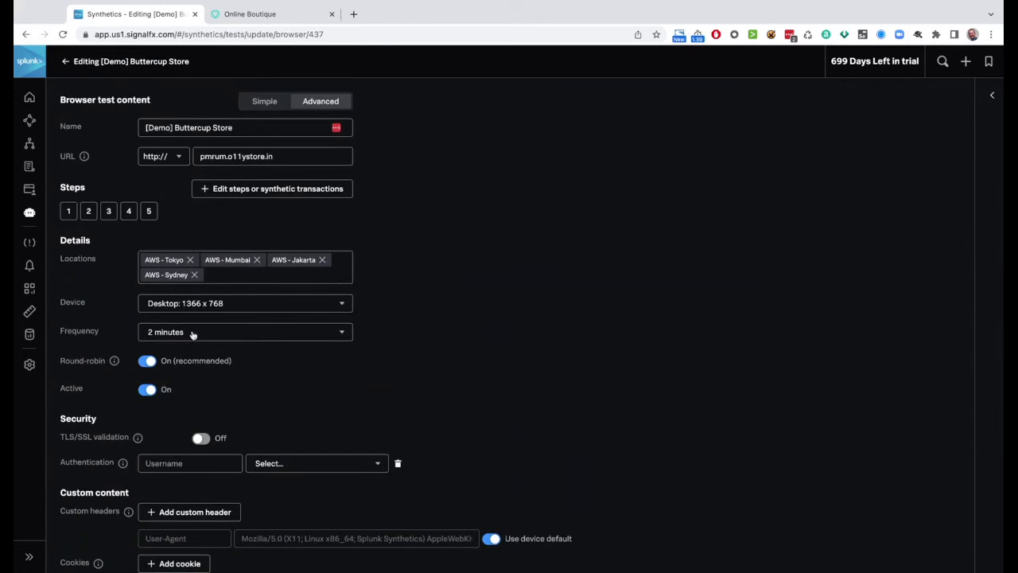
scroll(193, 333, down, 3)
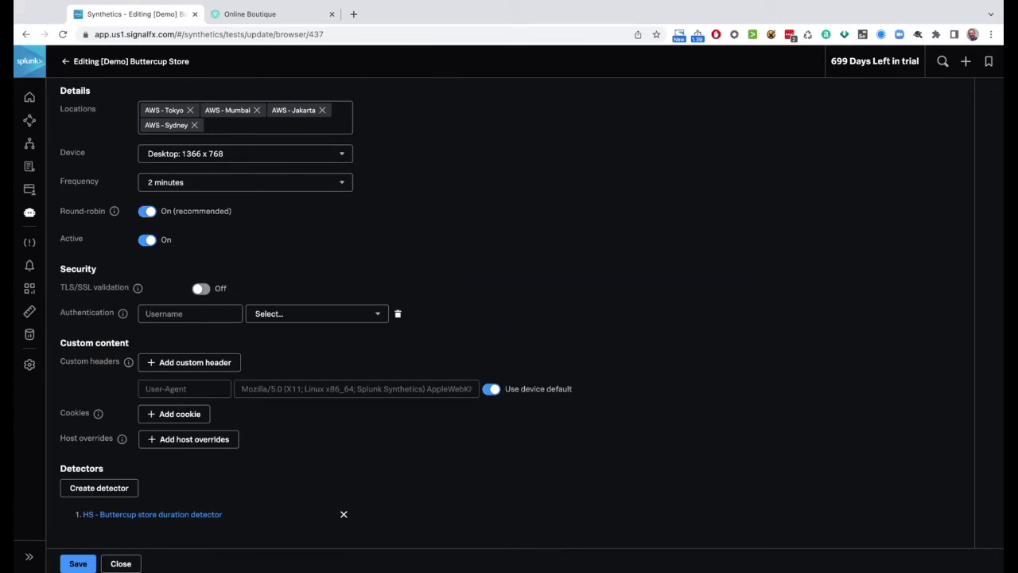
Turn off the device default for the User-Agent header, turn it back on, and close the test editor
click(488, 389)
click(428, 391)
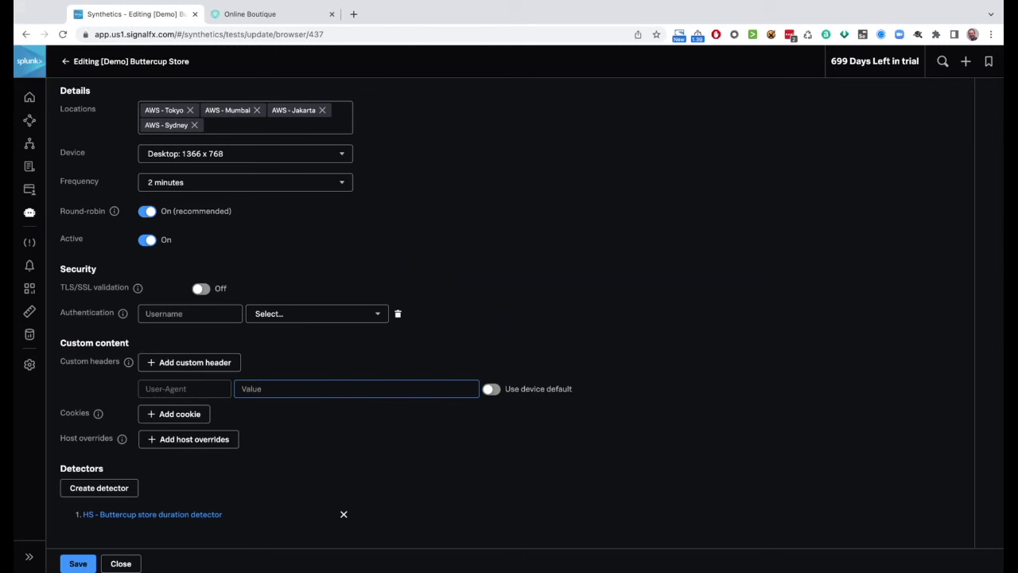
click(492, 389)
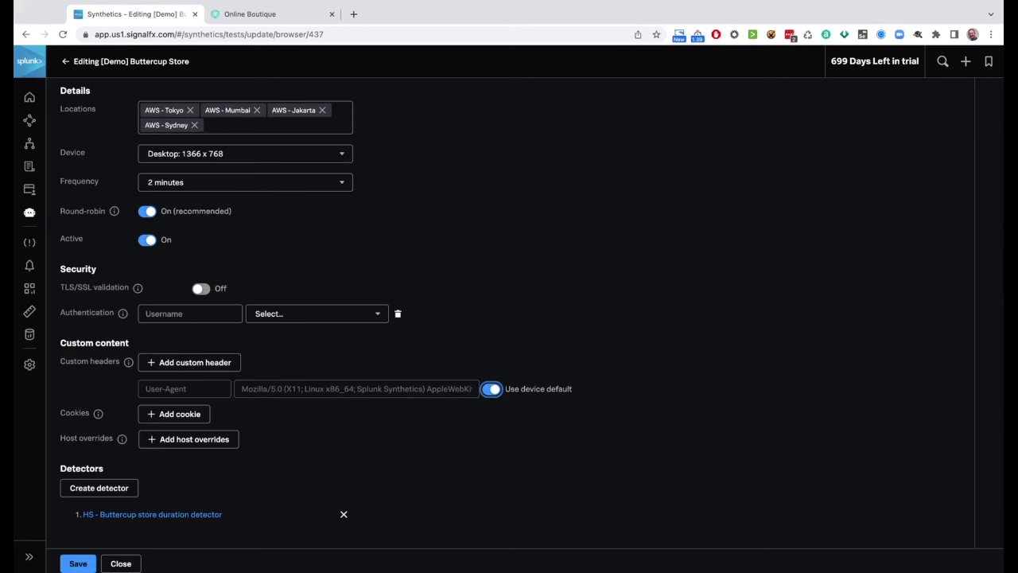
click(130, 563)
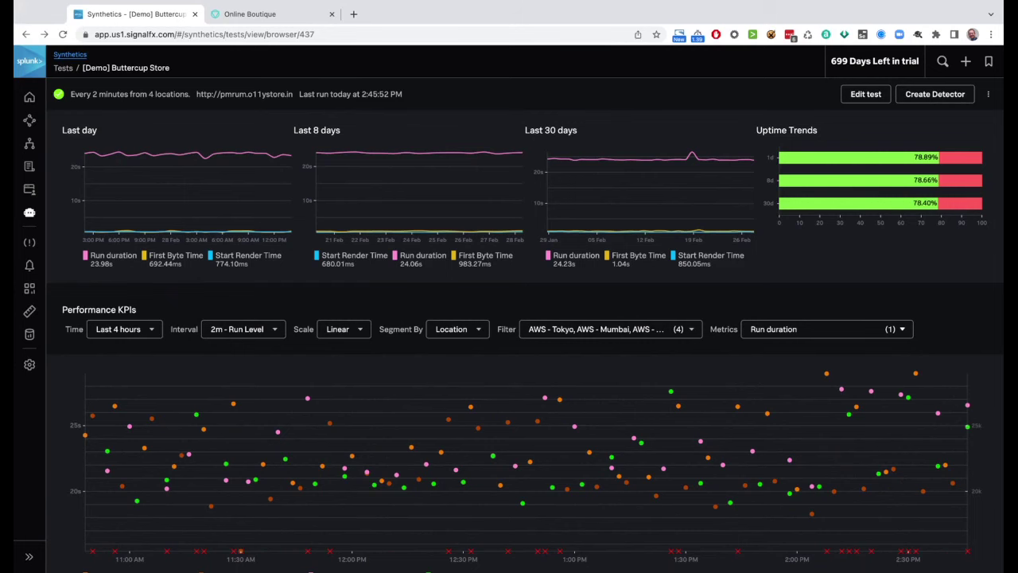
Look over the Buttercup Store test's edit form again and open its steps and synthetic transactions
click(861, 99)
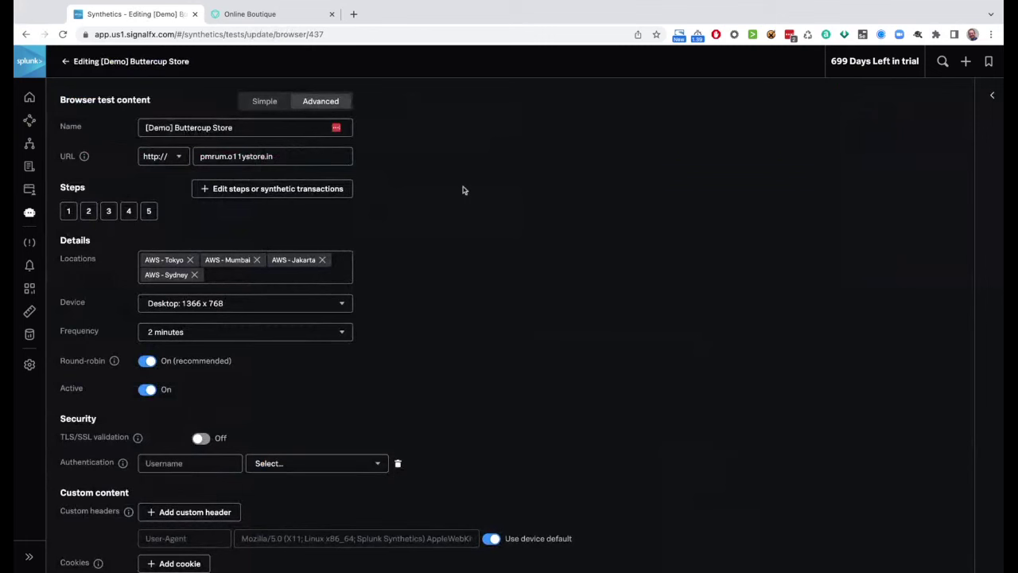
scroll(400, 322, down, 3)
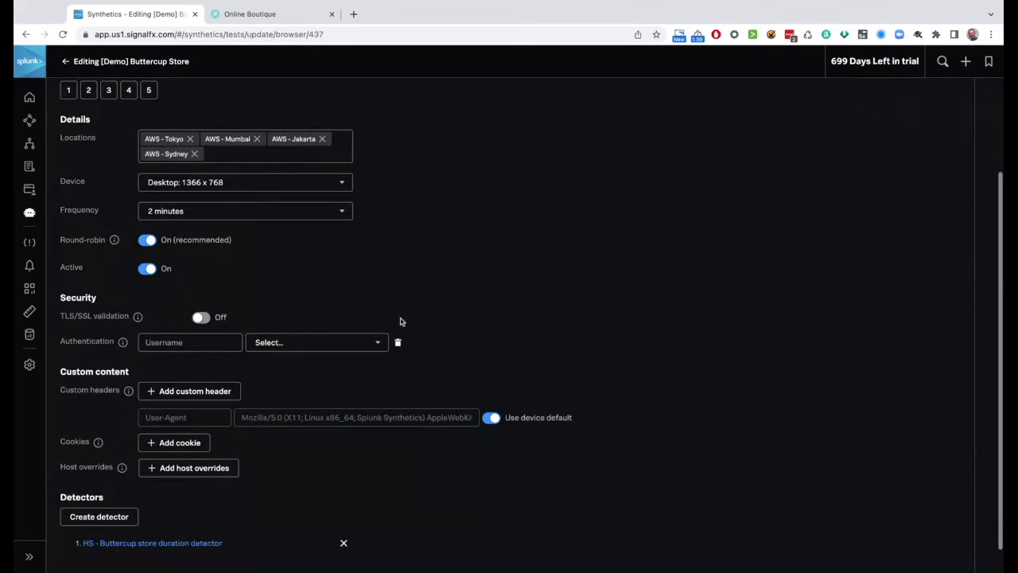
scroll(401, 321, down, 1)
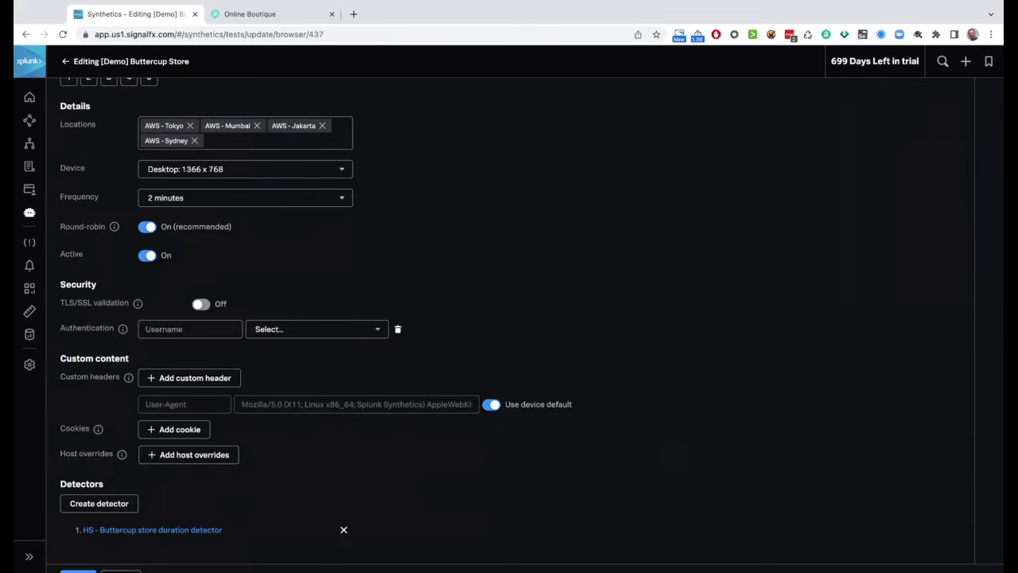
scroll(378, 302, up, 4)
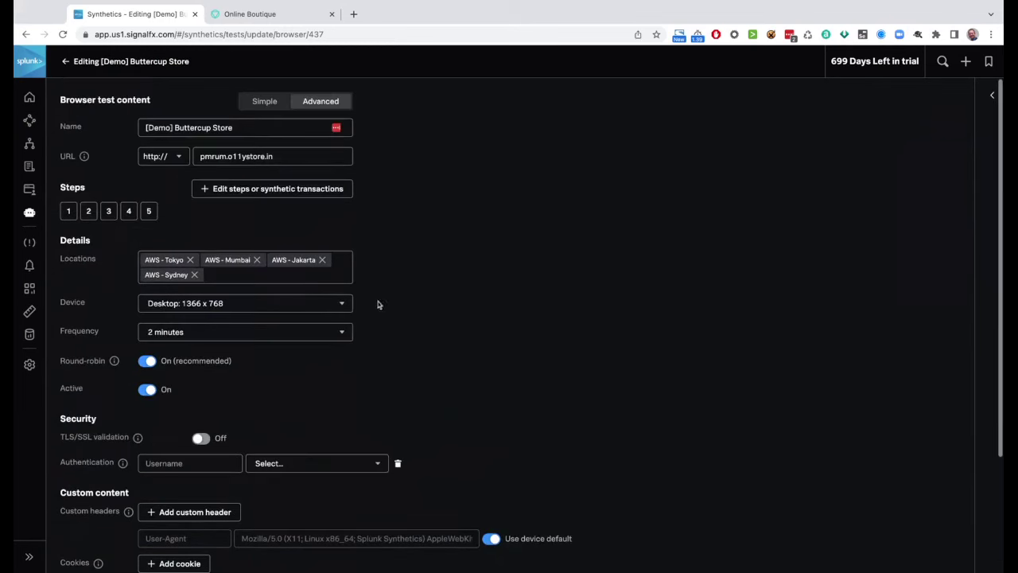
click(267, 192)
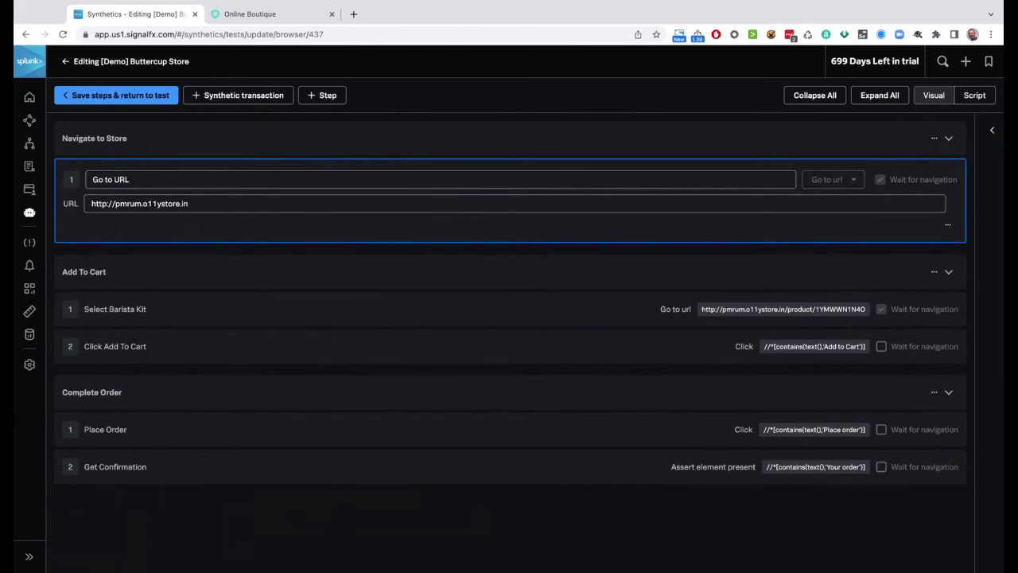
Look over the Buttercup Store transaction steps, go back to the test form, and return to the Synthetics test list
scroll(413, 247, down, 3)
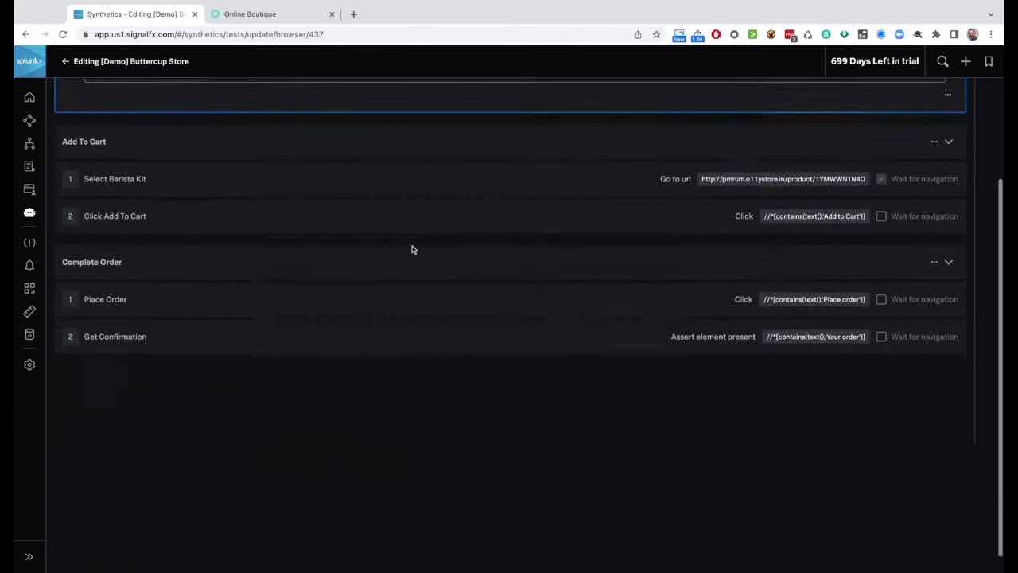
scroll(411, 248, up, 3)
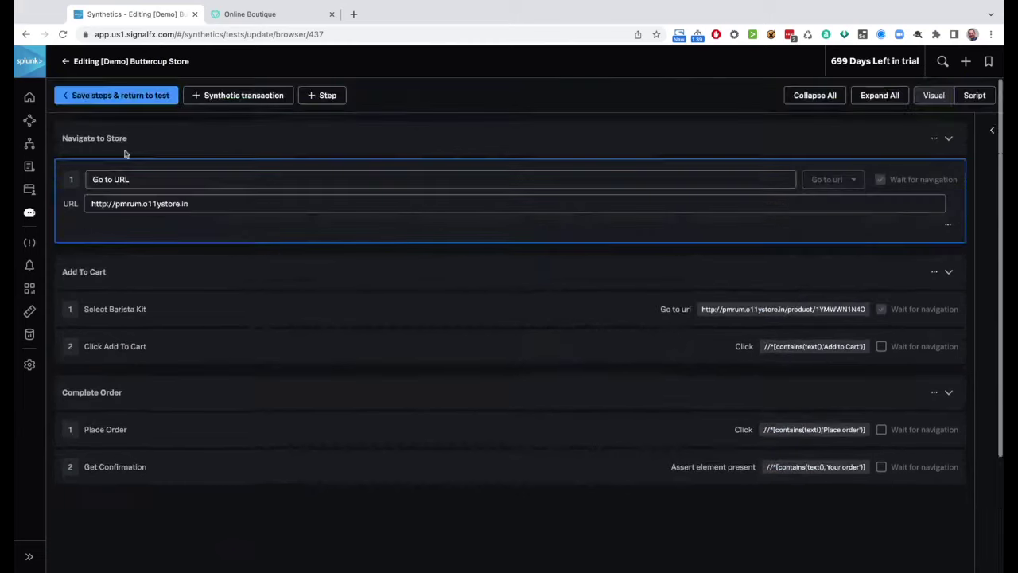
click(105, 97)
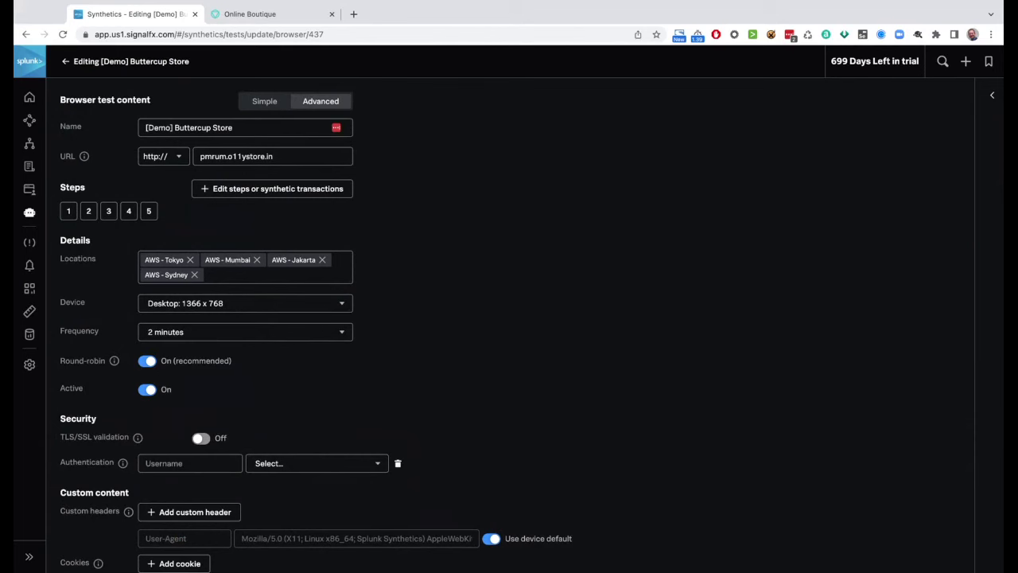
click(70, 67)
click(68, 63)
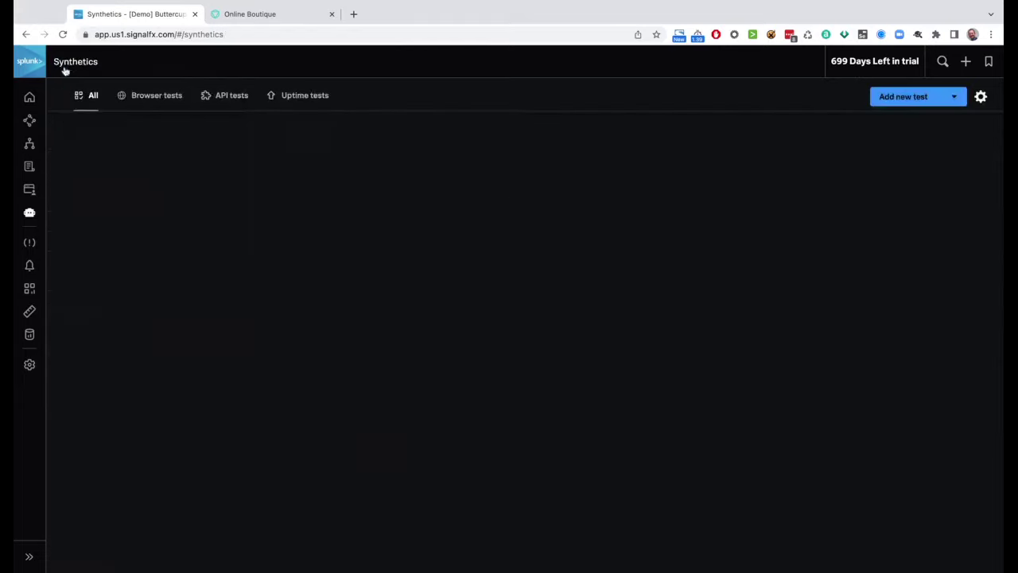
Open the Synthetics global variables configuration and examine the env.secret key
click(980, 96)
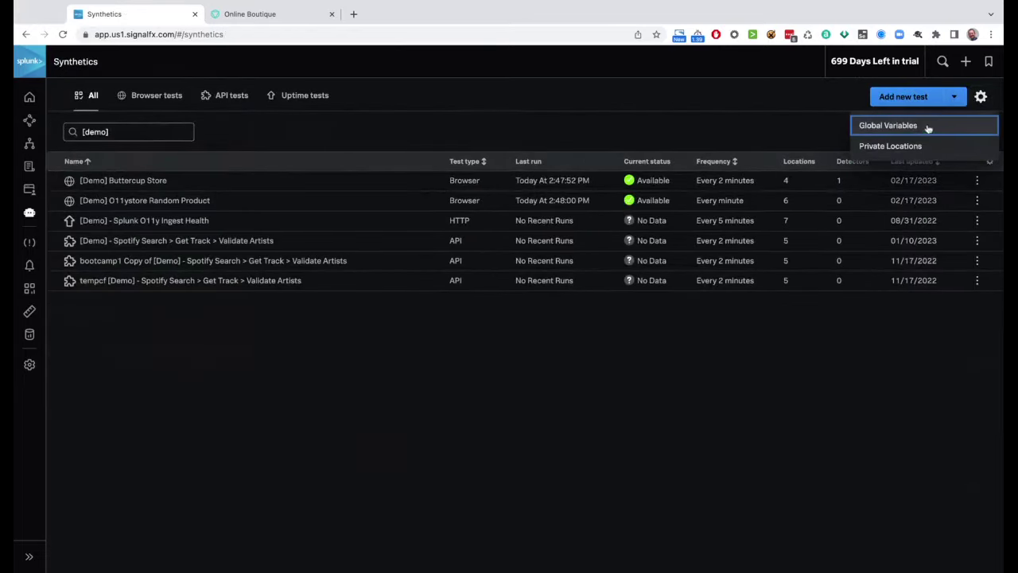
click(925, 129)
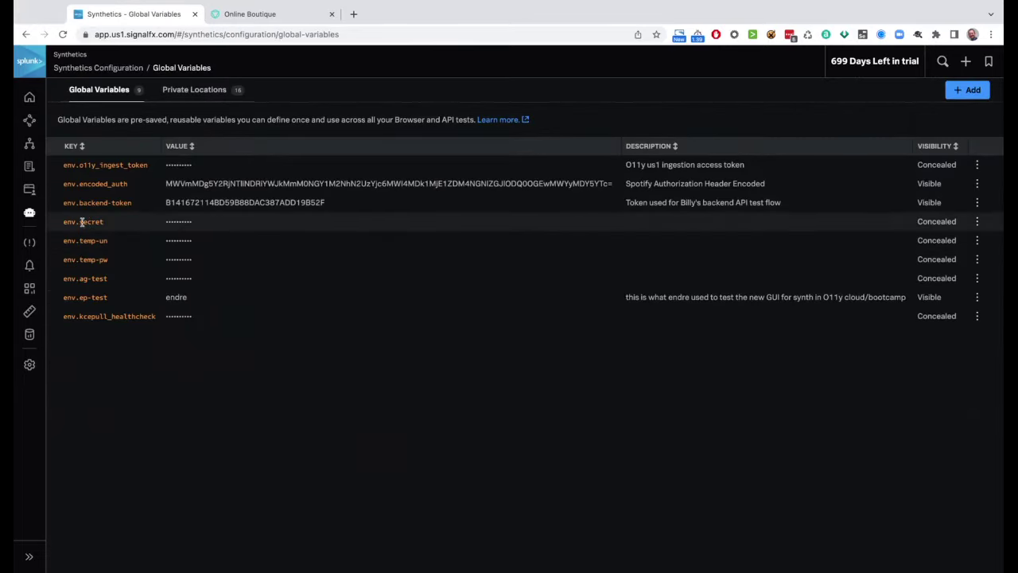
double_click(79, 222)
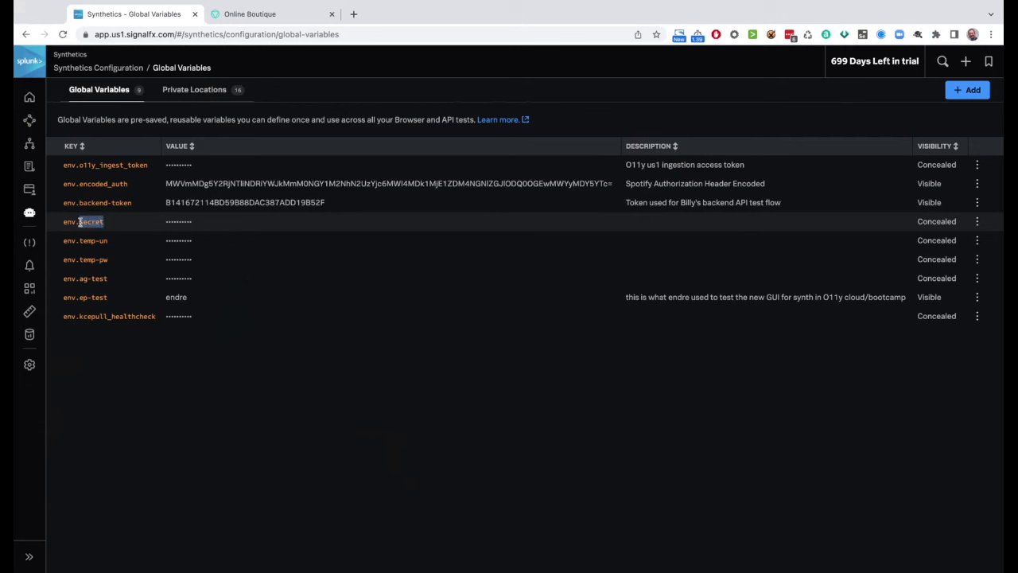
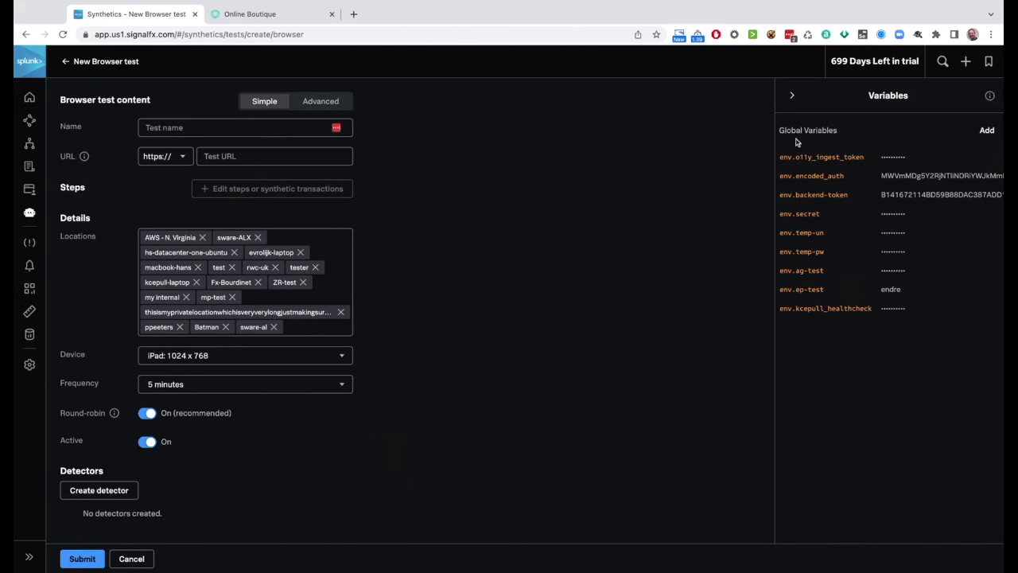
Hide the variables list, cancel the new browser test, and briefly view the full navigation menu
click(792, 96)
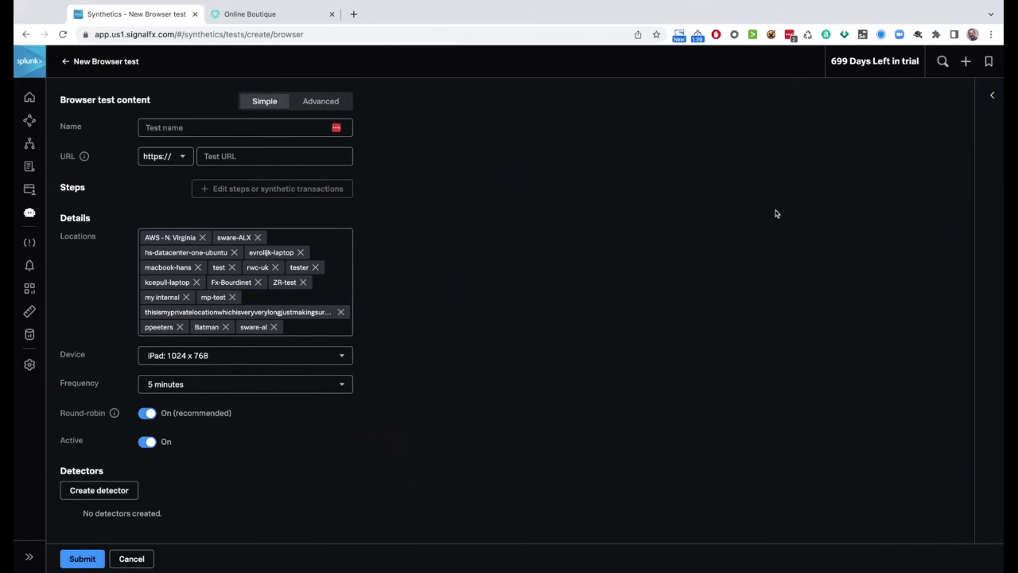
click(132, 560)
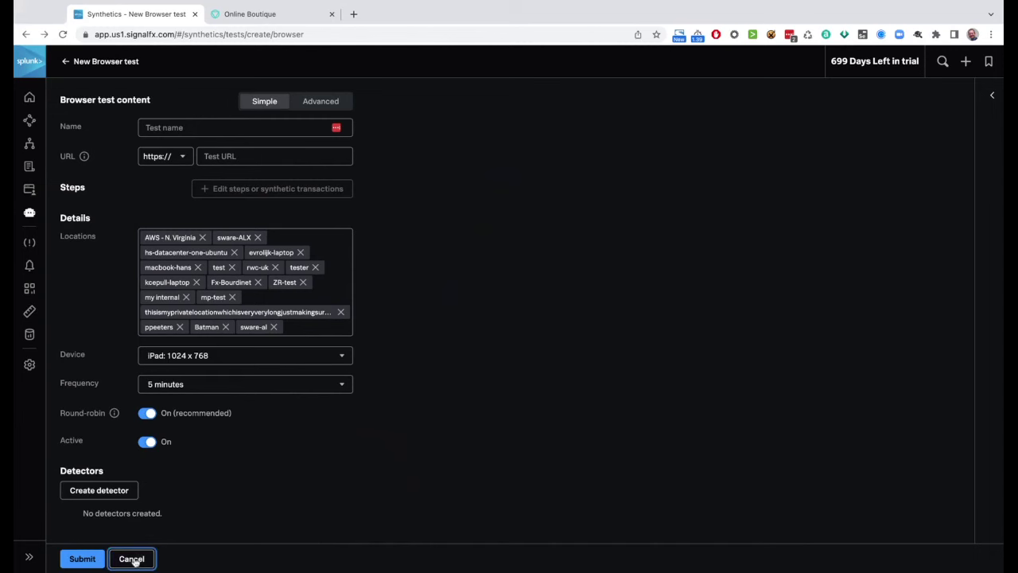
click(29, 557)
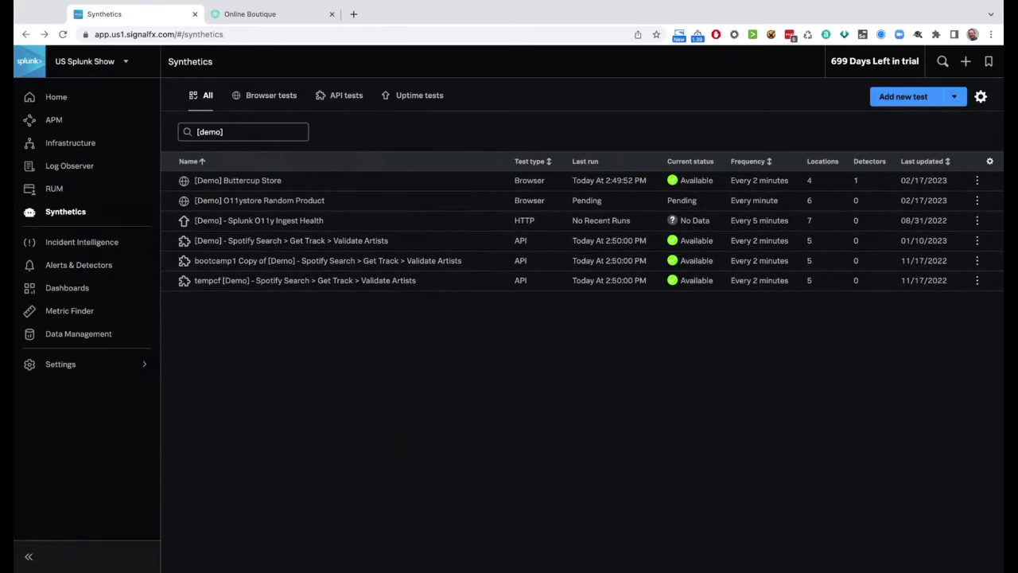
click(28, 556)
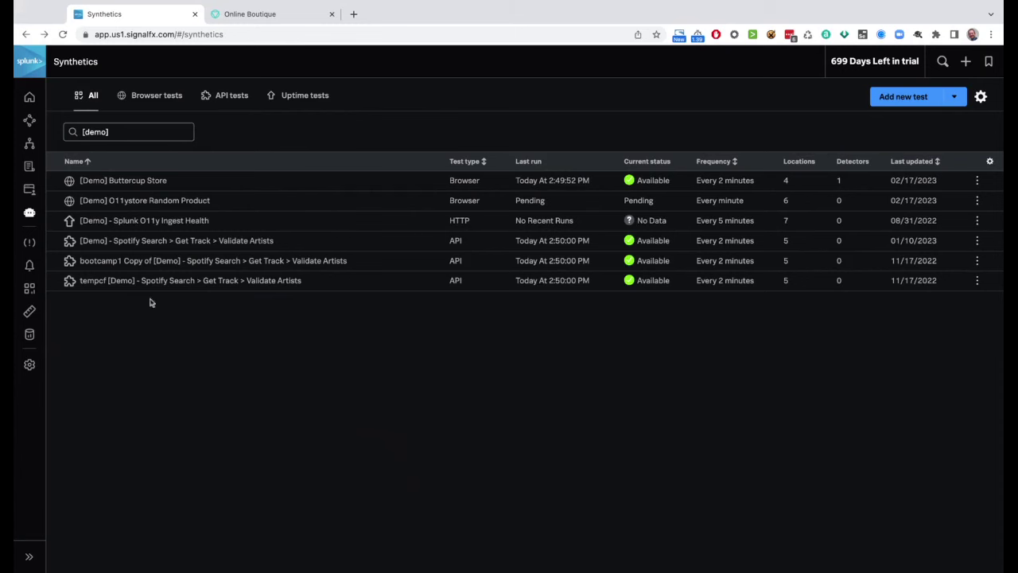
Open the Buttercup Store test for editing and bring up its HS - Buttercup store duration detector
click(141, 181)
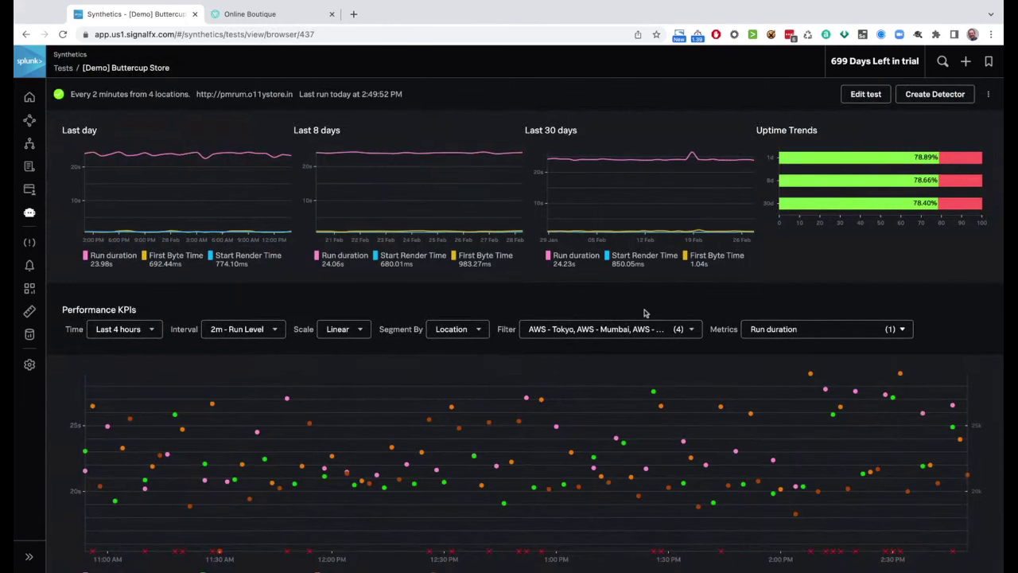
click(866, 95)
scroll(342, 362, down, 3)
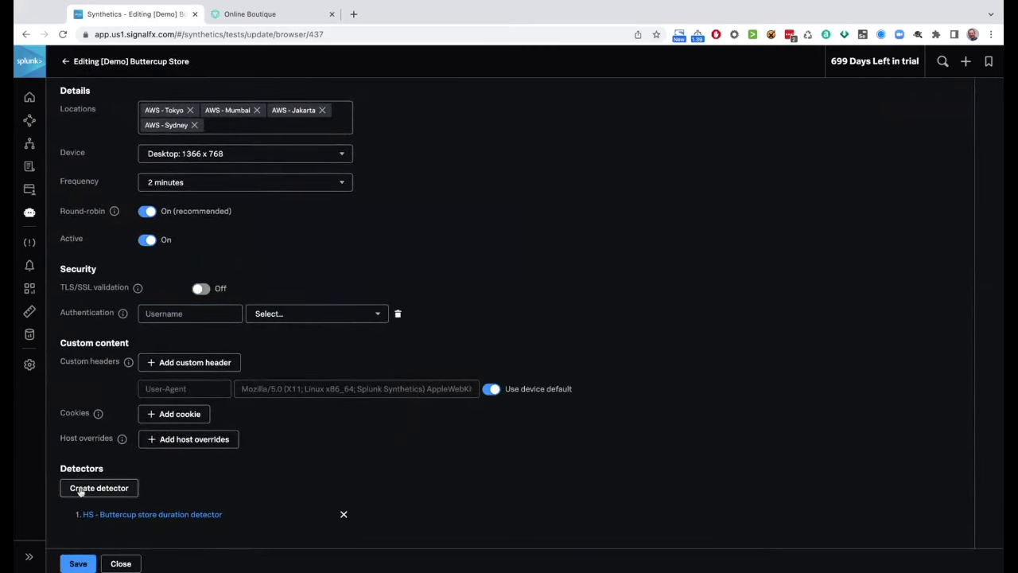
click(148, 515)
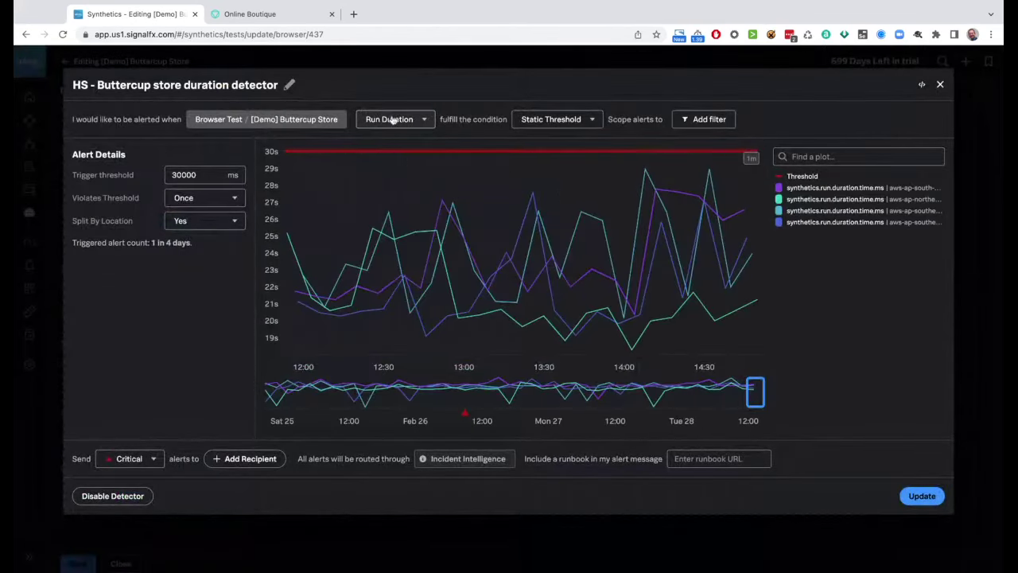
Review the detector's available metrics, its alert condition options and the filters for scoping alerts
click(393, 120)
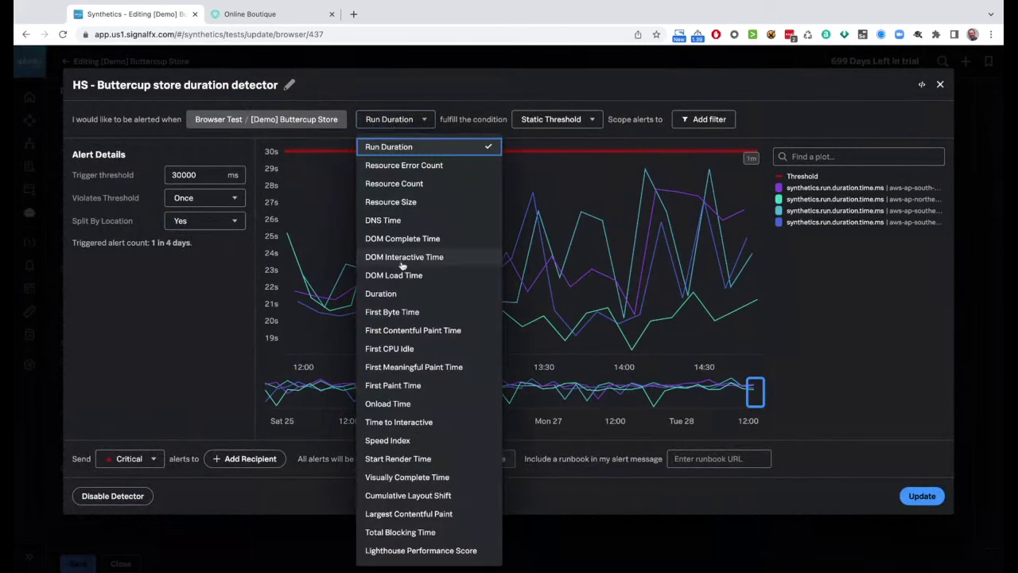
click(391, 129)
click(560, 121)
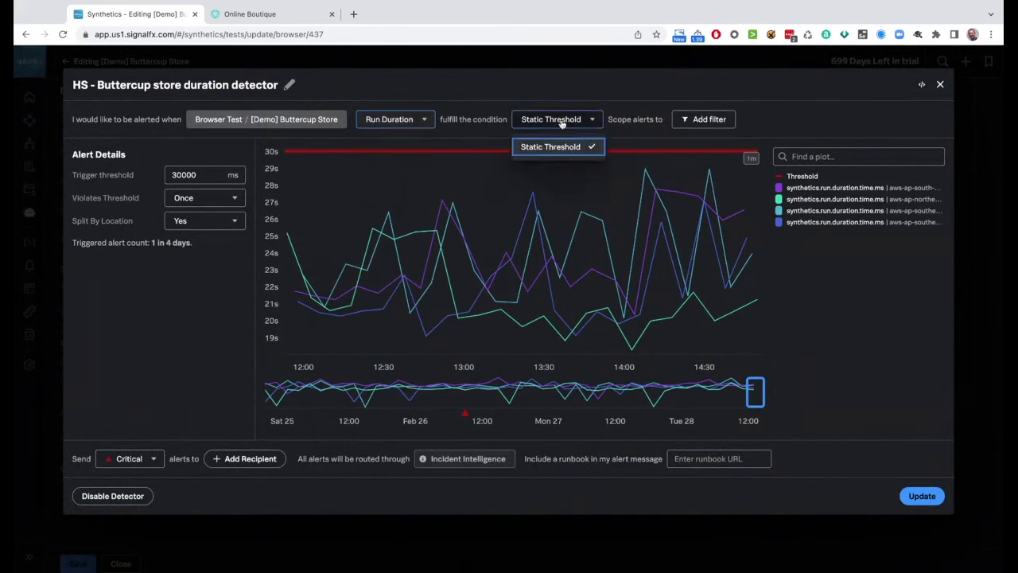
click(561, 121)
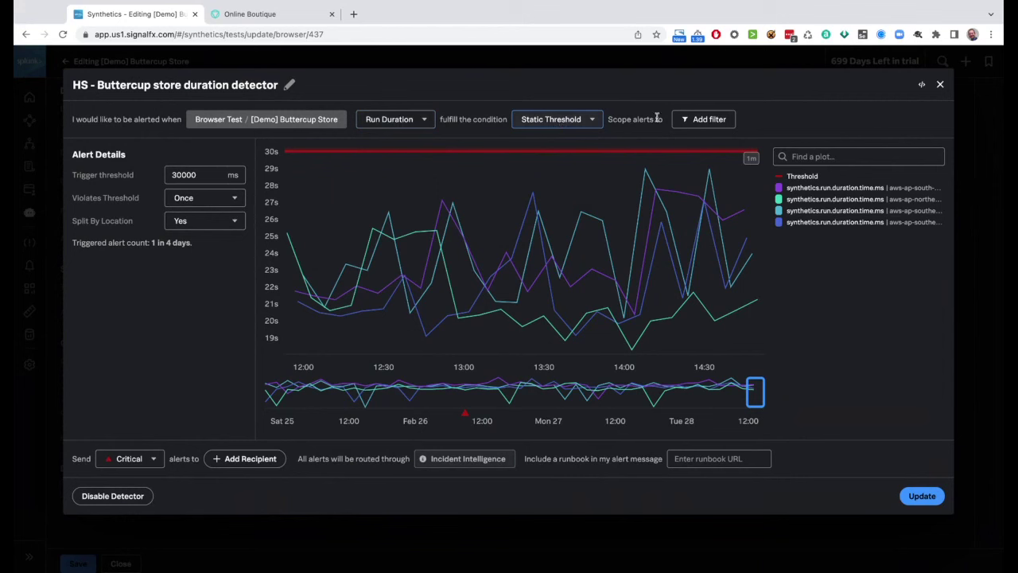
click(694, 120)
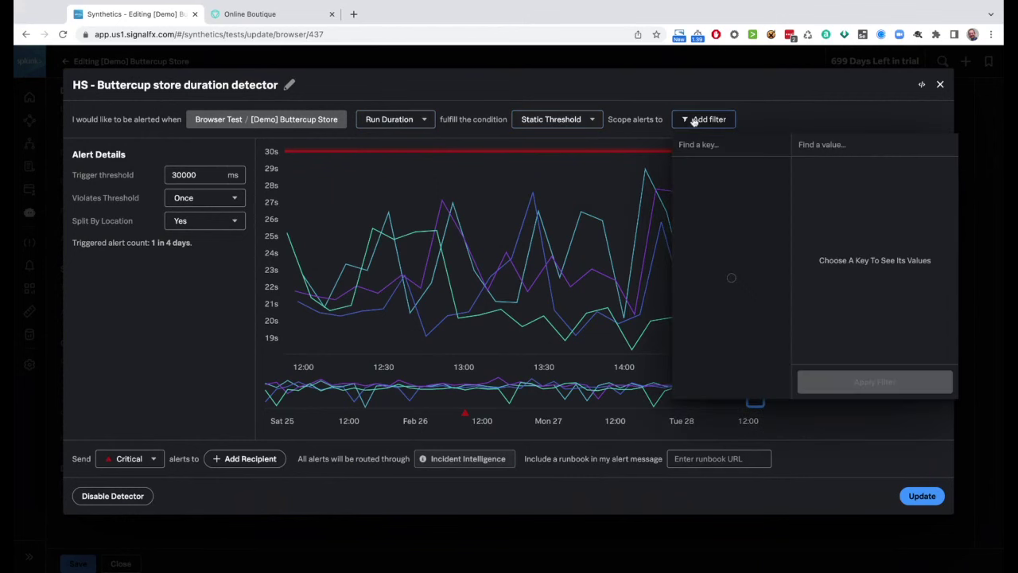
click(694, 121)
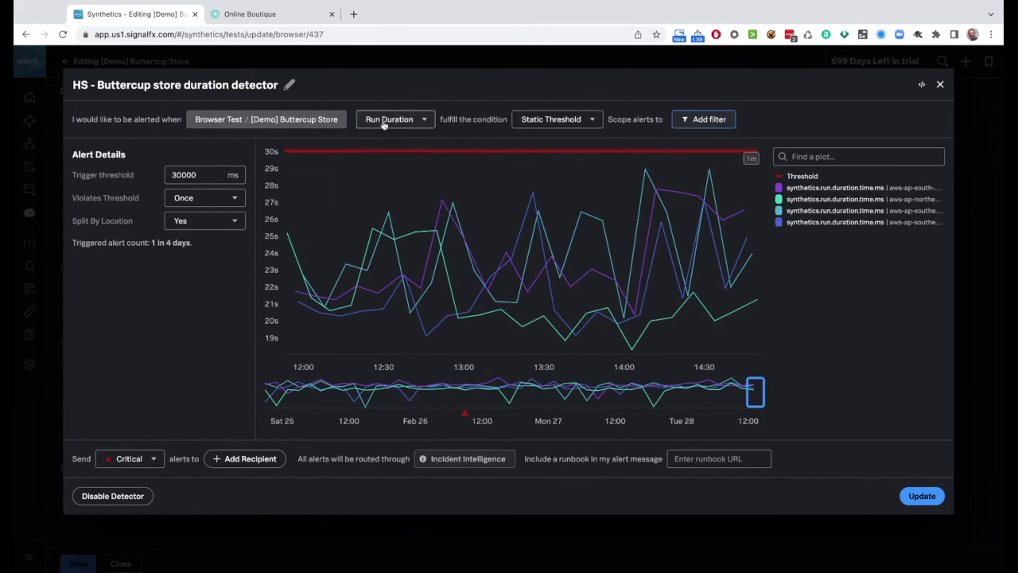
Highlight the detector's trigger threshold and add the suggested e-mail address as a recipient of critical alerts
drag(199, 175, 170, 176)
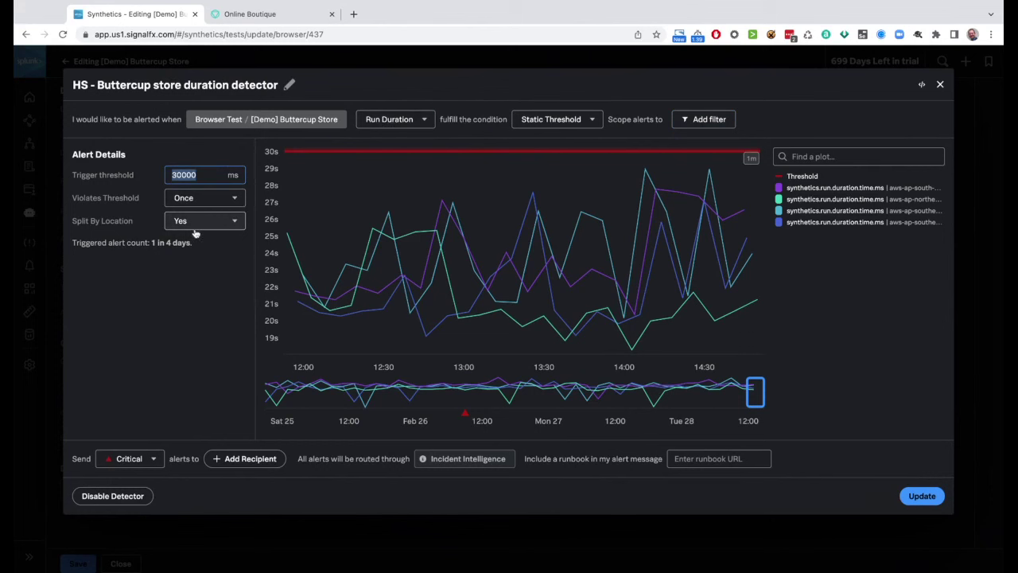
click(255, 459)
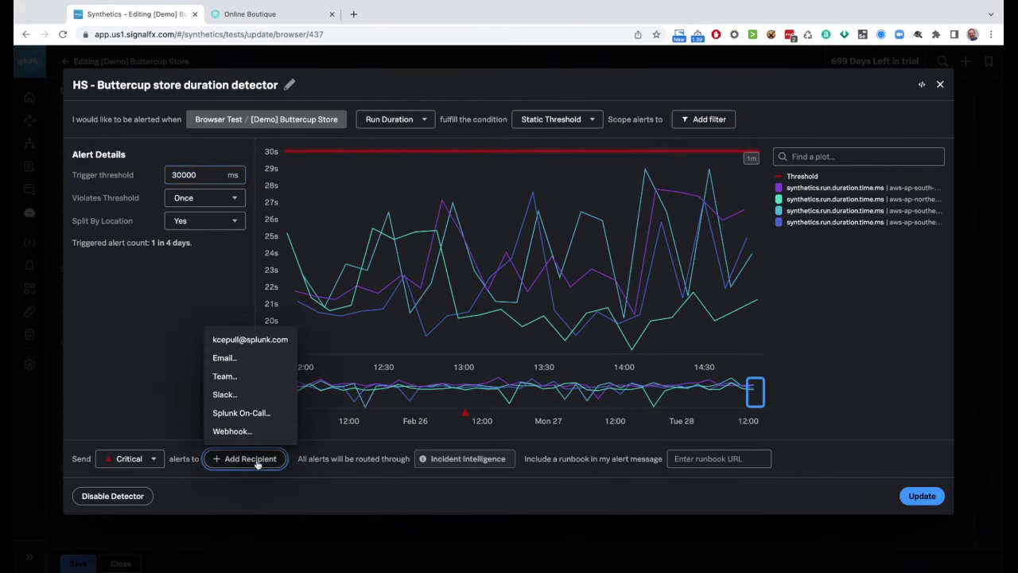
click(253, 340)
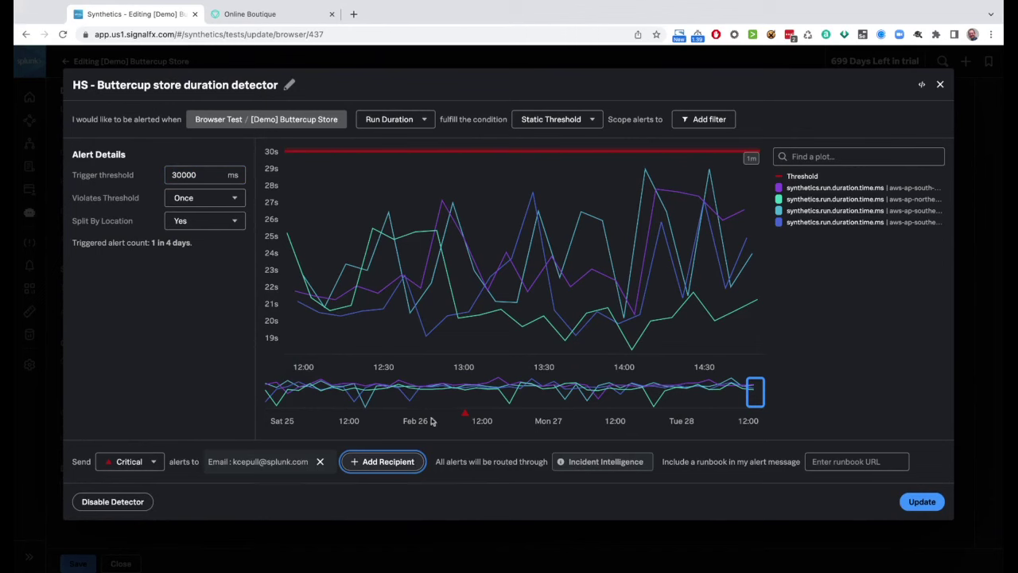
Set the detector's trigger threshold to 25000 ms and inspect the run duration chart and estimated alert count
mouse_move(523, 294)
click(203, 175)
key(BackSpace)
key(BackSpace)
key(BackSpace)
key(BackSpace)
key(BackSpace)
text(25000)
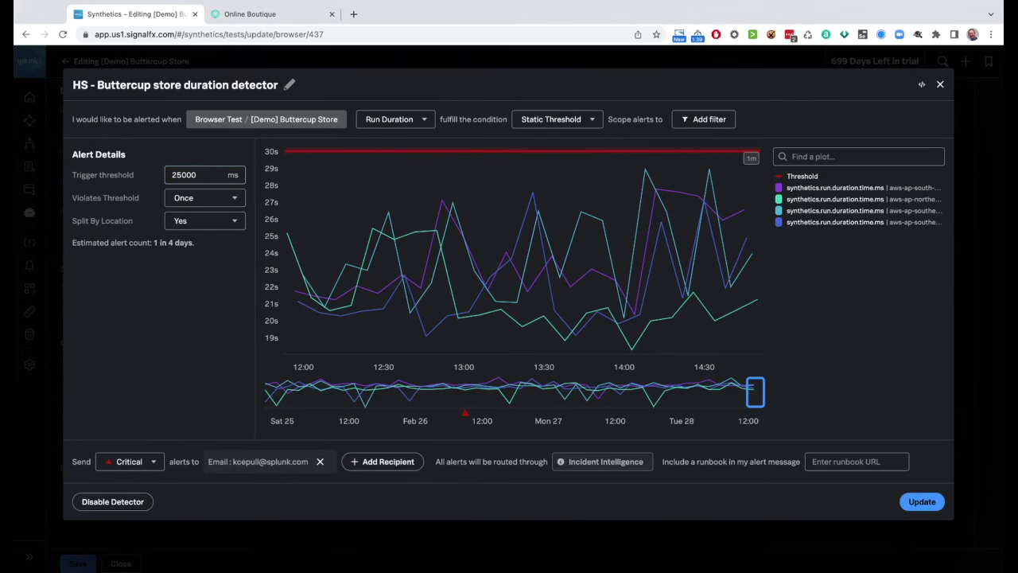
key(Tab)
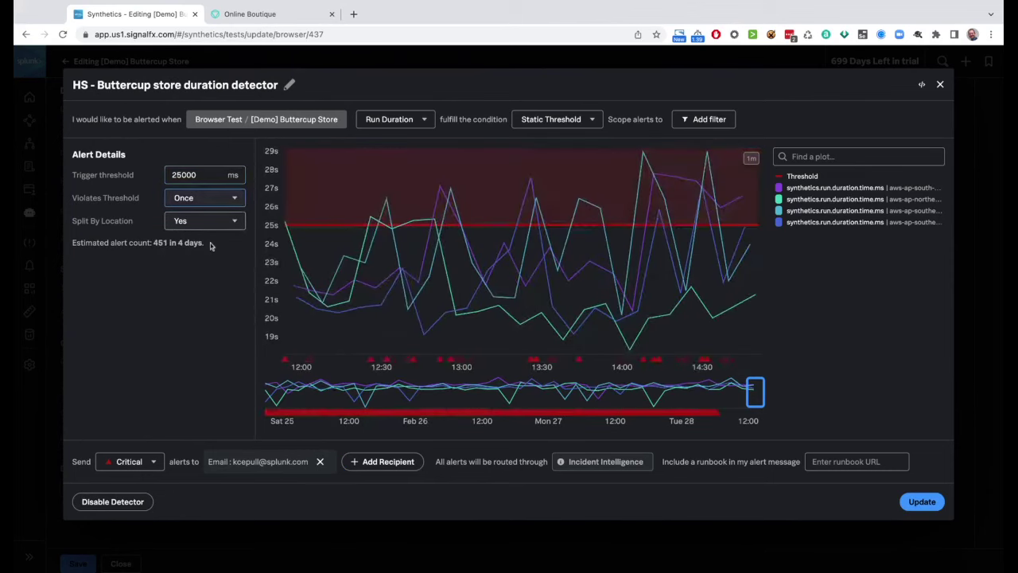
mouse_move(382, 199)
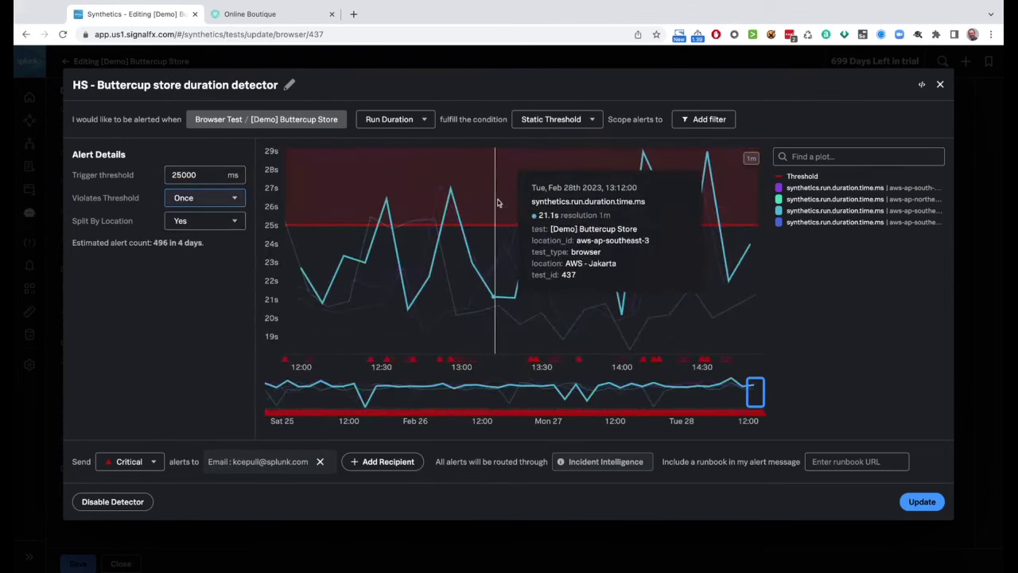
double_click(160, 242)
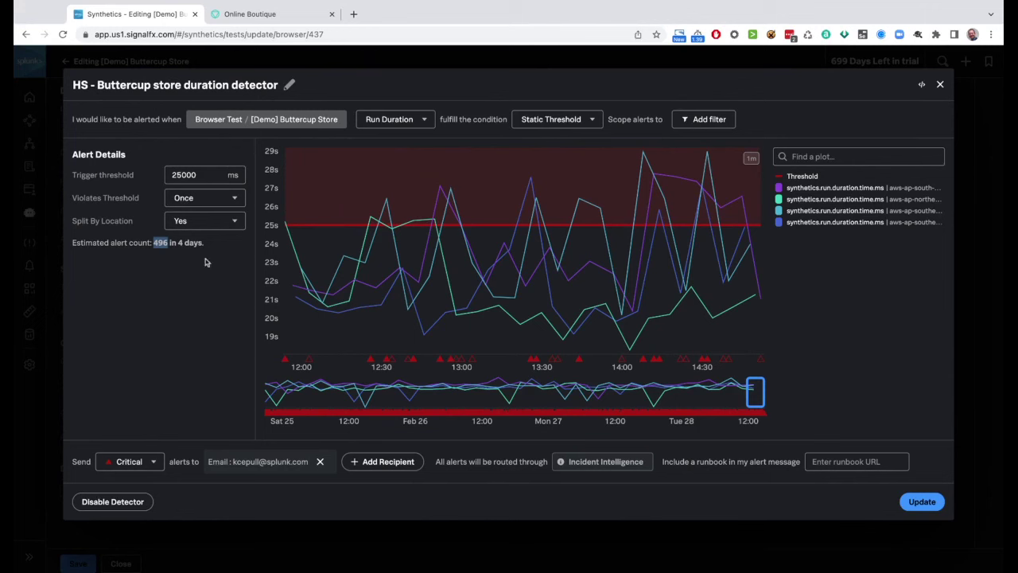
Discard the unsaved detector changes, close the test editor, and return to the test list
click(939, 86)
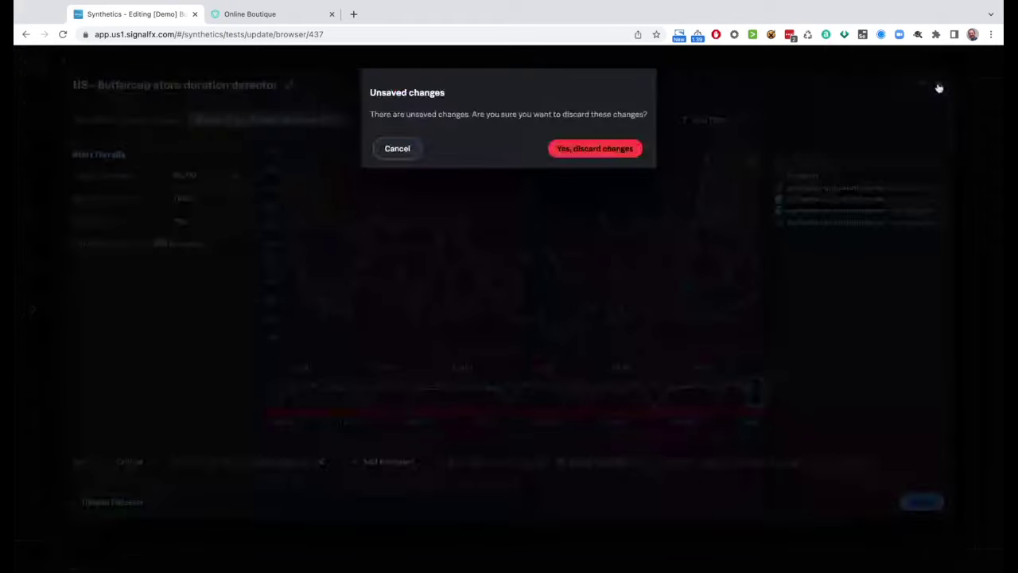
click(570, 151)
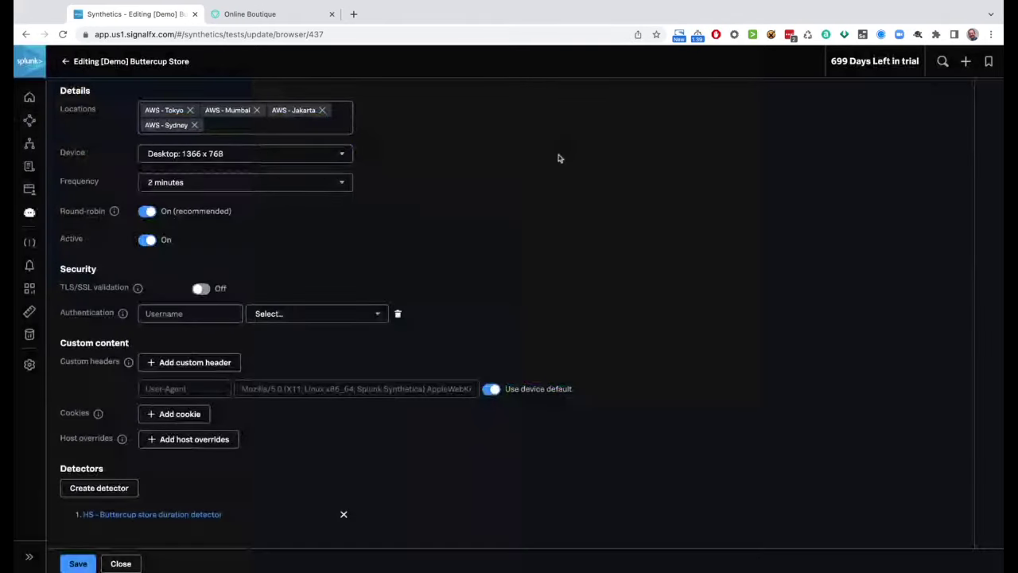
click(120, 563)
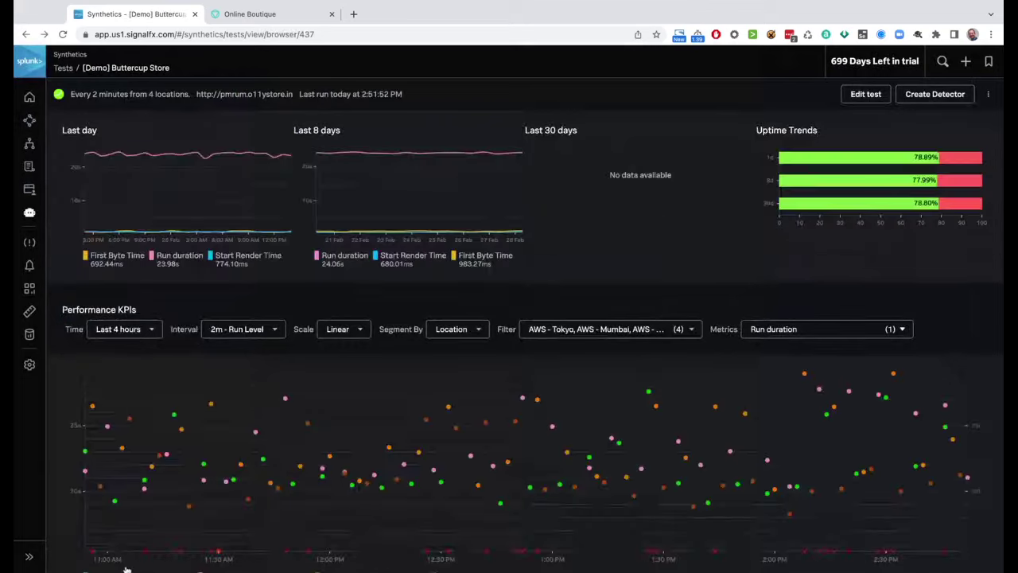
click(61, 69)
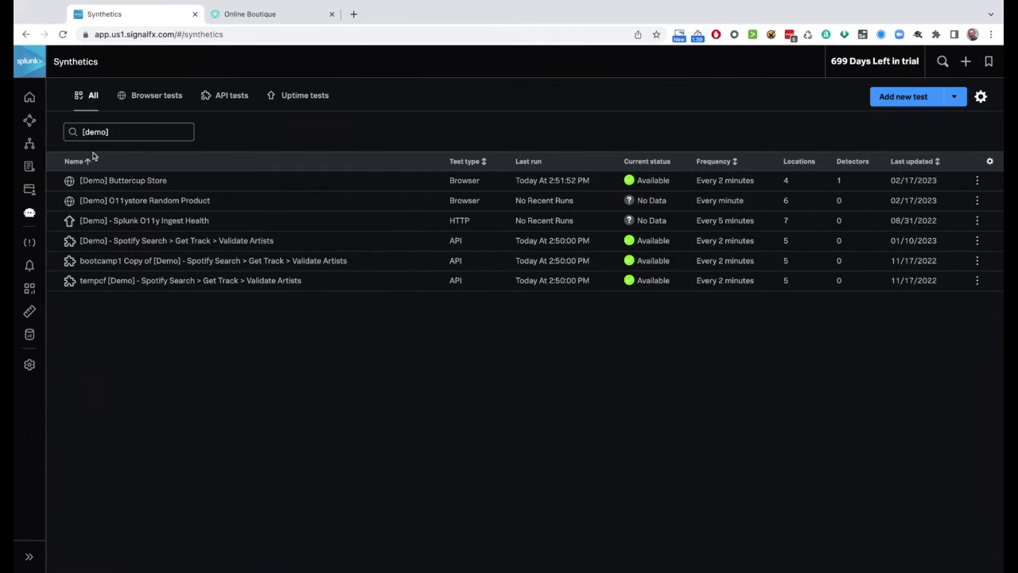
Reopen the Buttercup Store test's overview, look at its additional actions, and go back to the test list
click(147, 180)
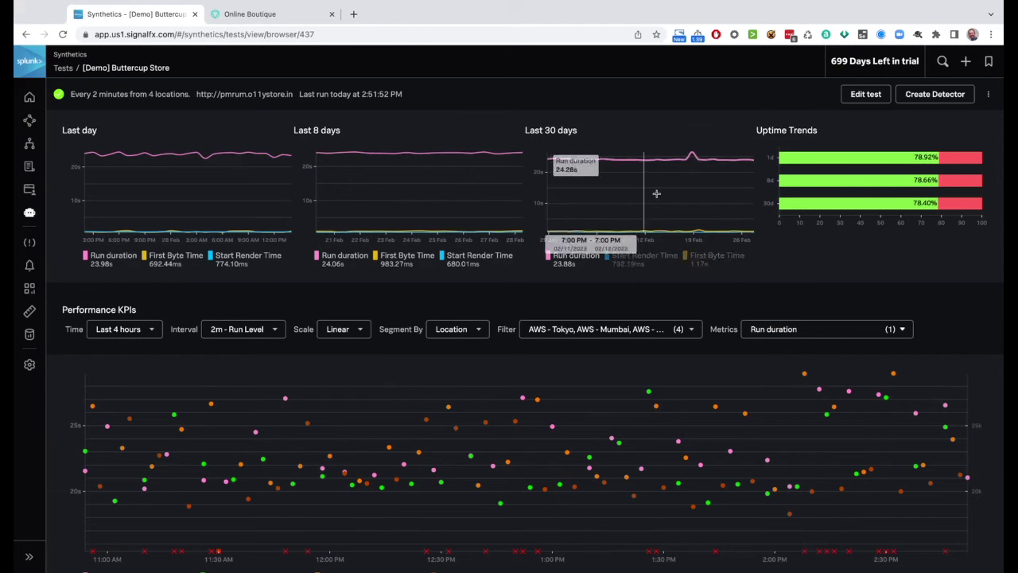
click(987, 95)
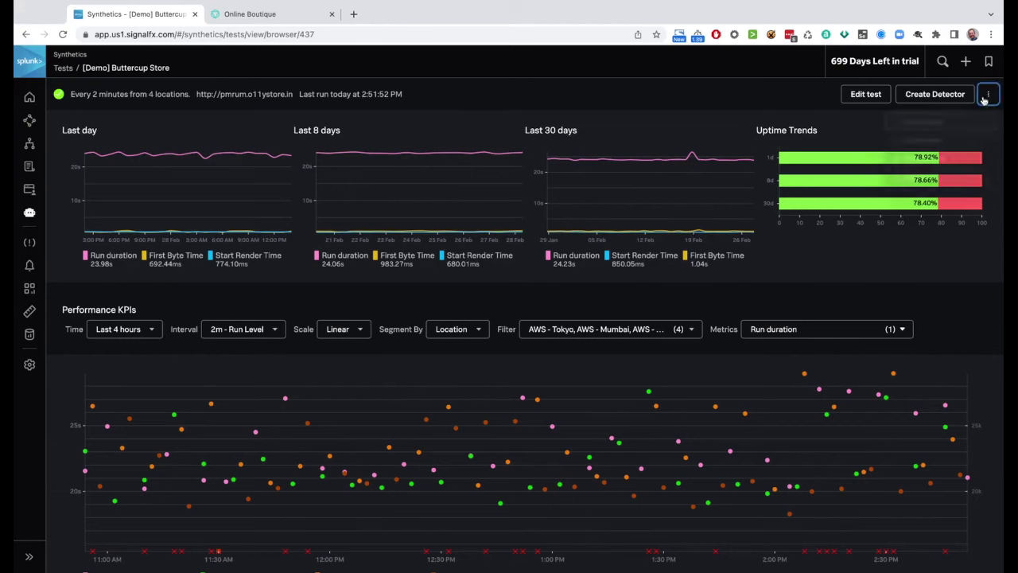
click(856, 294)
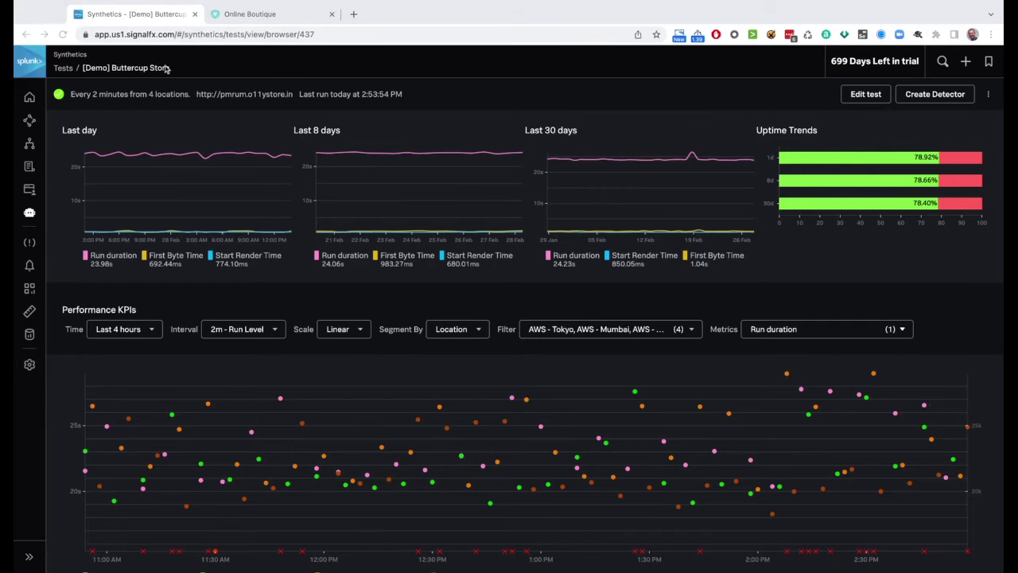
click(64, 69)
click(64, 69)
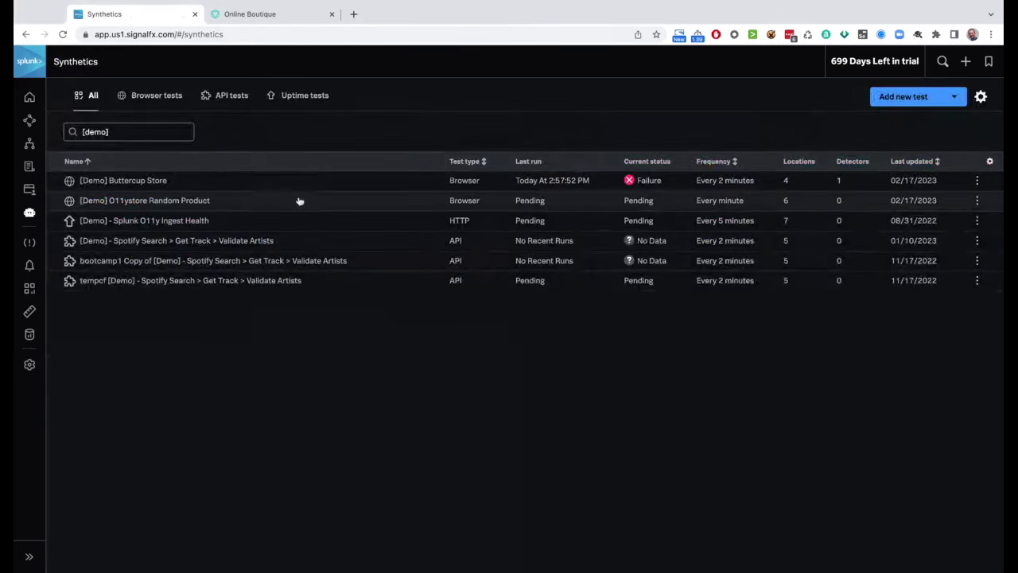
Open the [Demo] Spotify Search API test for editing and expand the validation section of its third request
click(216, 240)
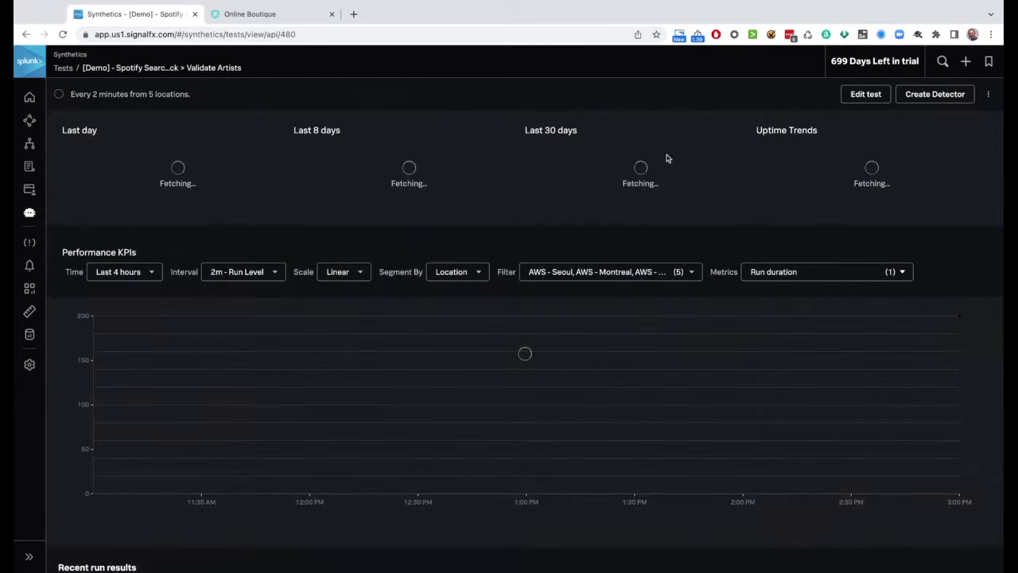
click(865, 94)
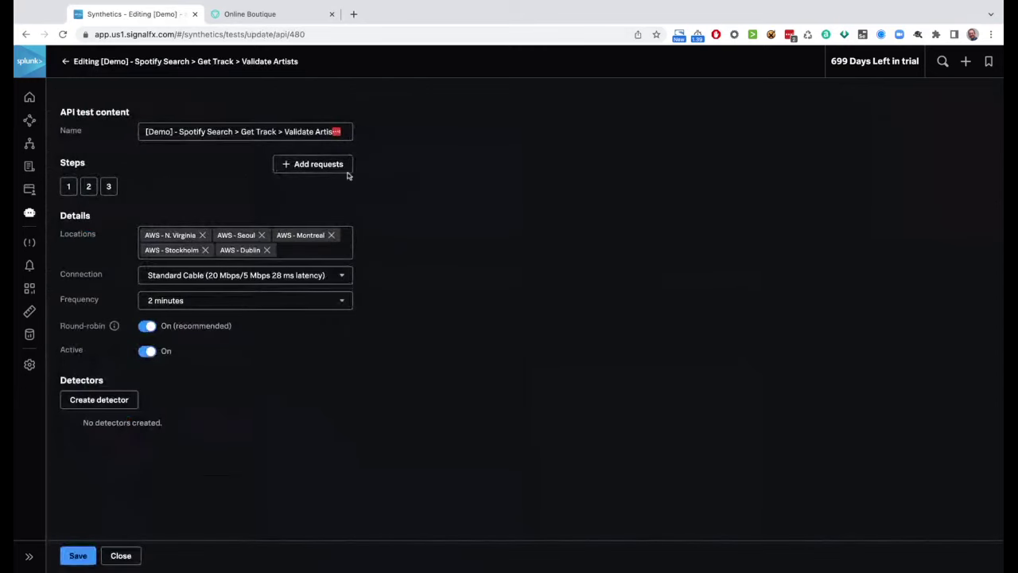
click(108, 188)
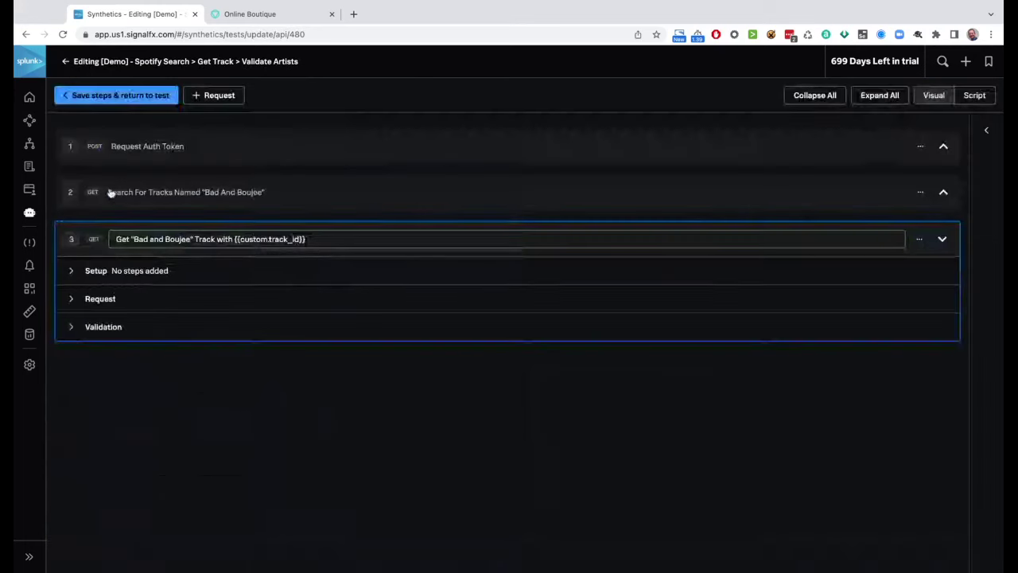
click(87, 333)
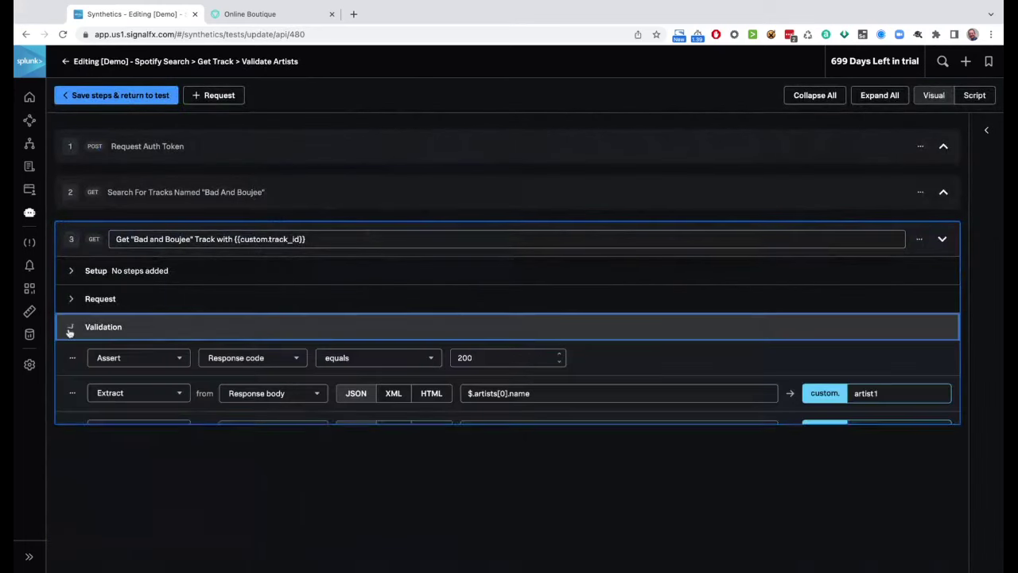
scroll(290, 455, down, 2)
scroll(291, 454, down, 1)
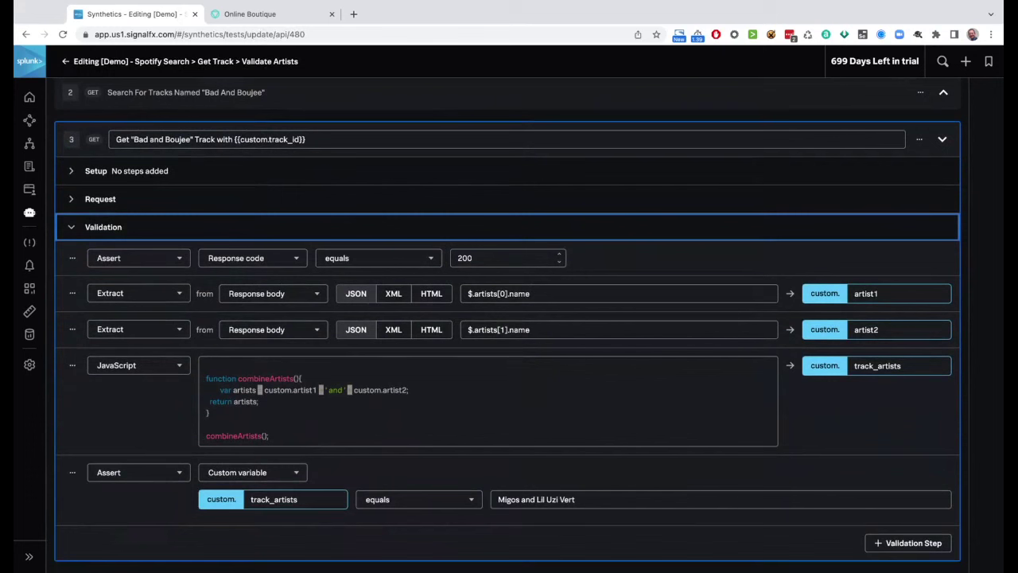
Look at the action types available for the response code assertion and highlight the expected value of the track_artists assertion
click(169, 263)
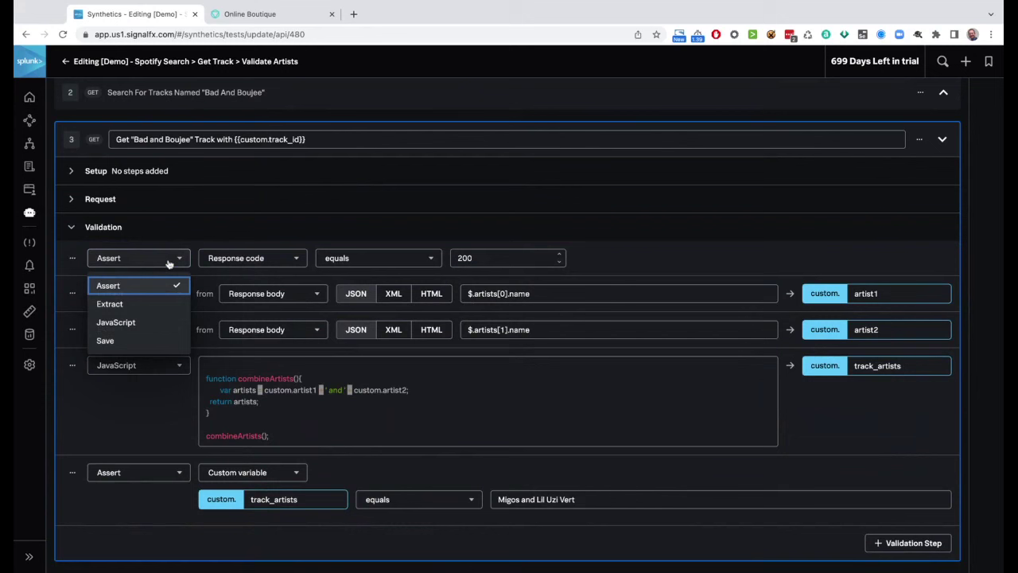
click(169, 263)
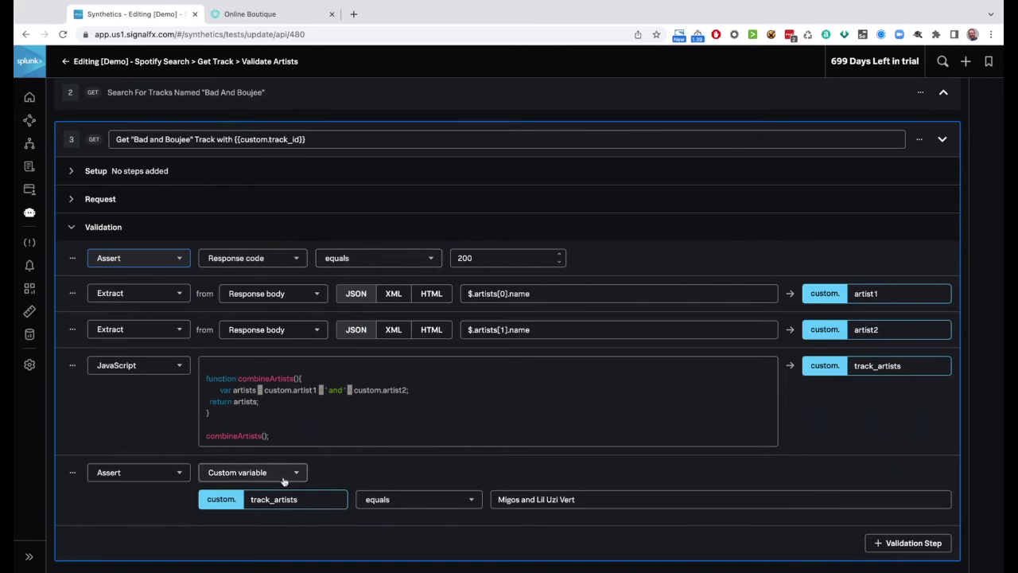
triple_click(584, 500)
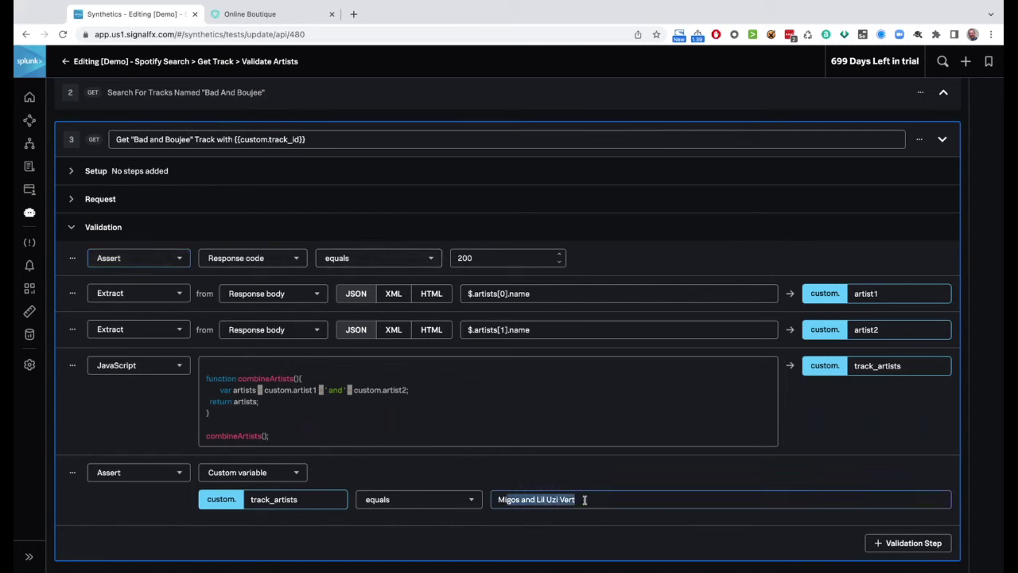
drag(585, 500, 494, 501)
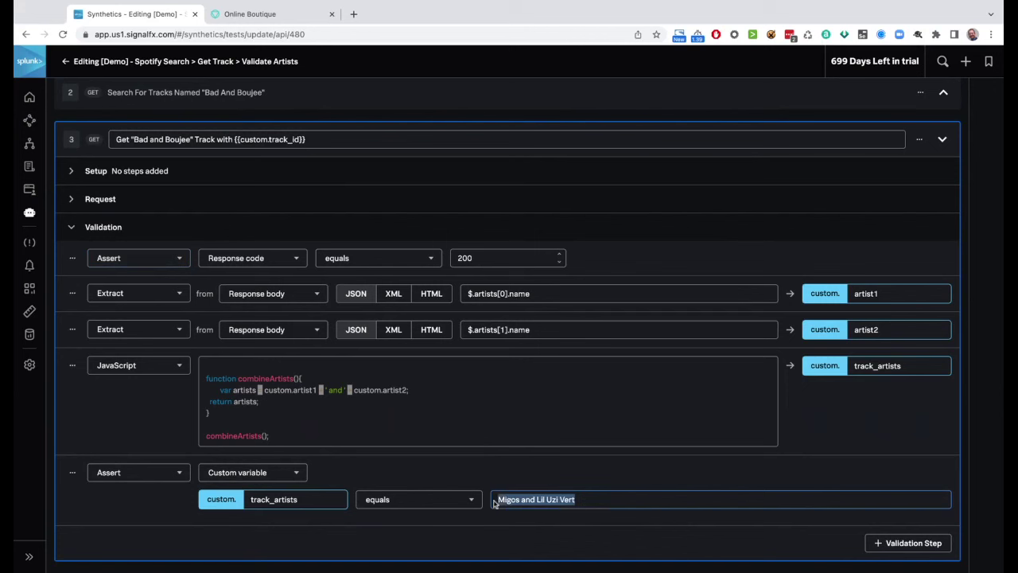